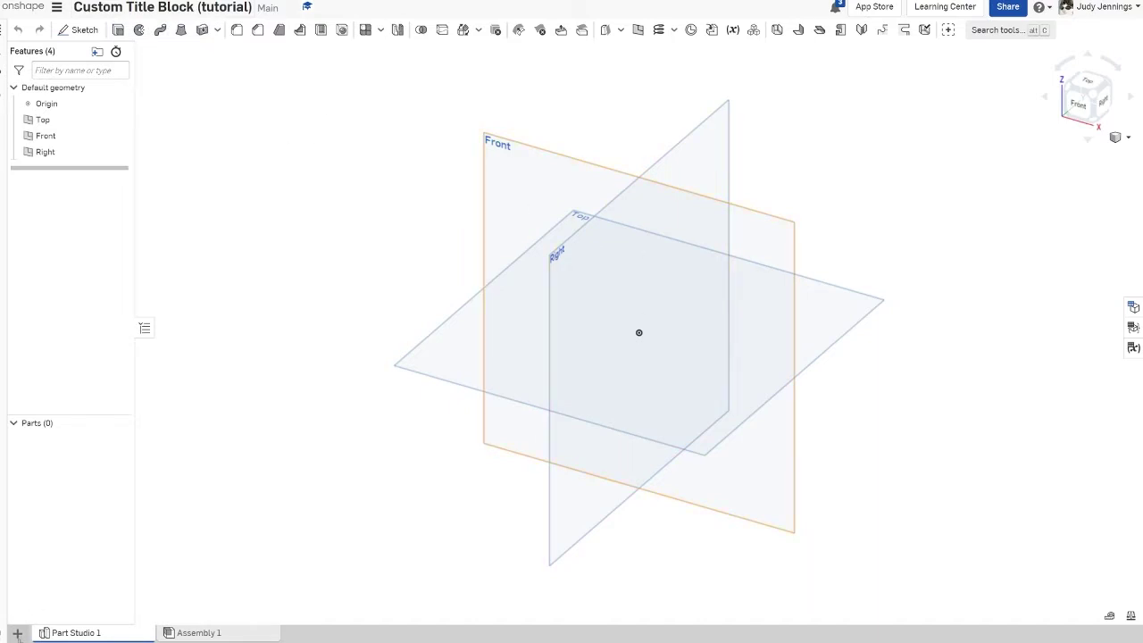
# Step: Begin creating a new drawing from the + tab menu at the bottom-left
pyautogui.click(17, 633)
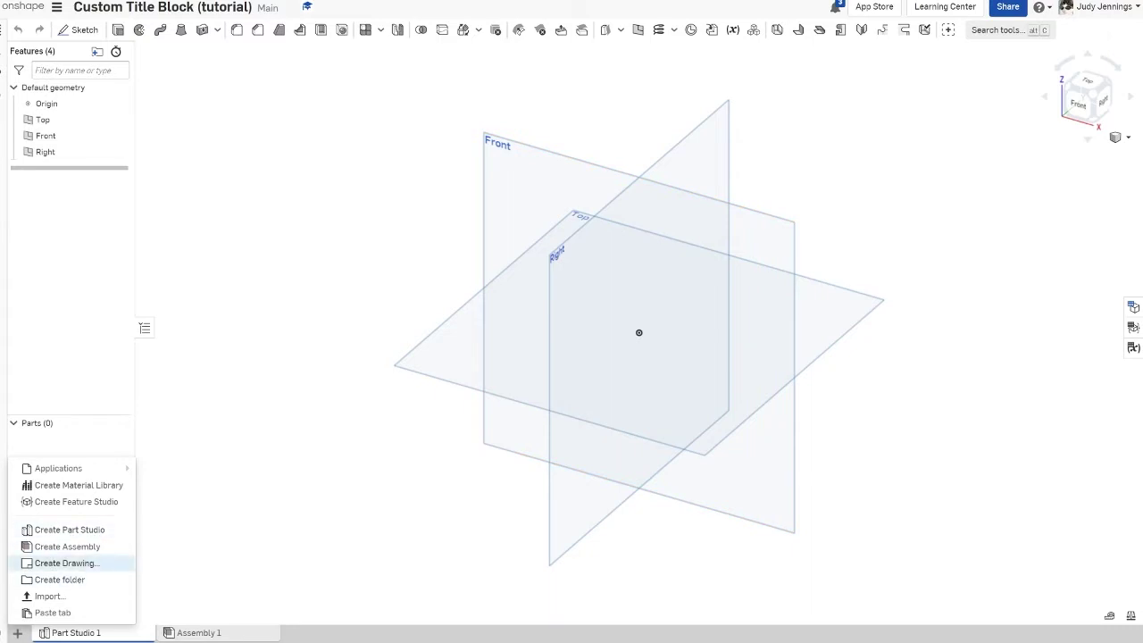
pyautogui.moveTo(58, 467)
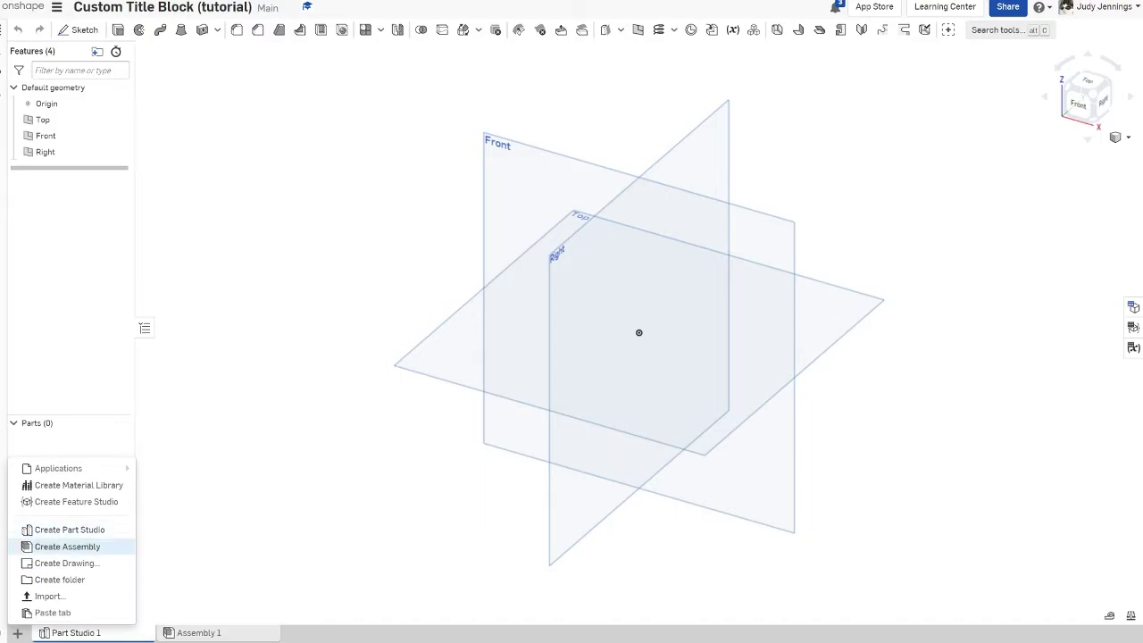
pyautogui.click(87, 559)
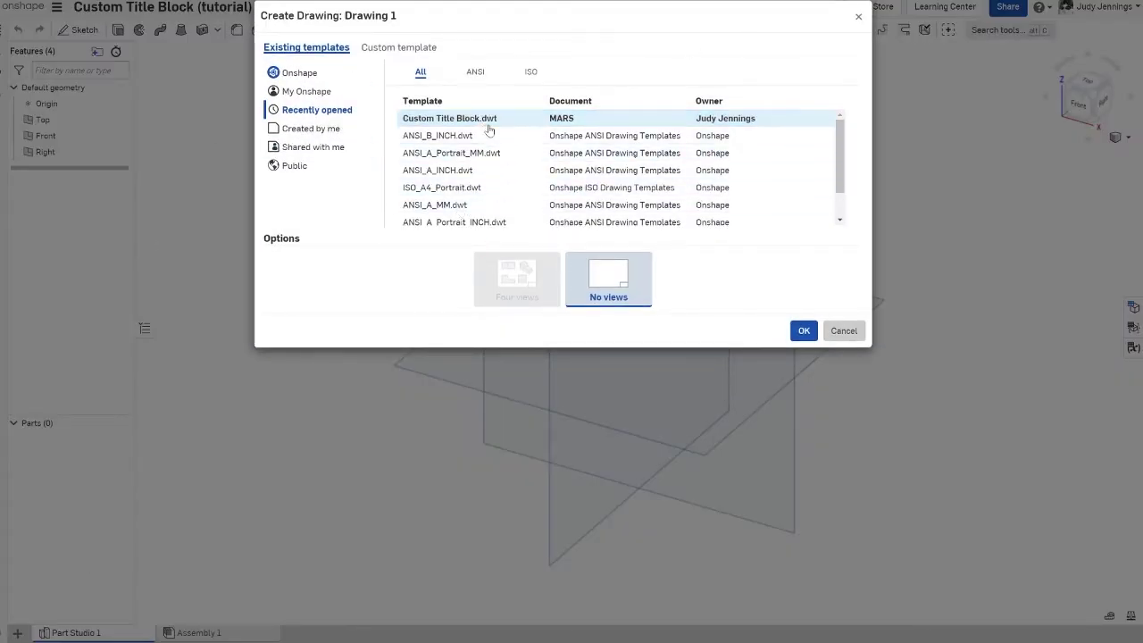
# Step: Create Drawing 1 from a custom template with 4 horizontal and 4 vertical zones and no title block
pyautogui.scroll(-2, 489, 154)
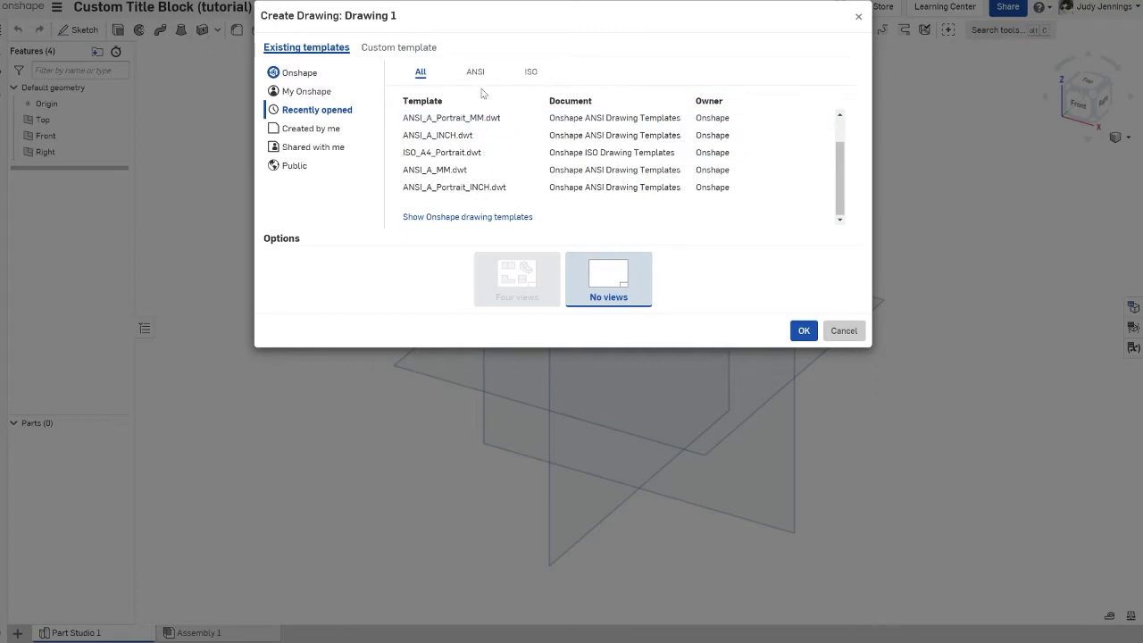
pyautogui.click(417, 49)
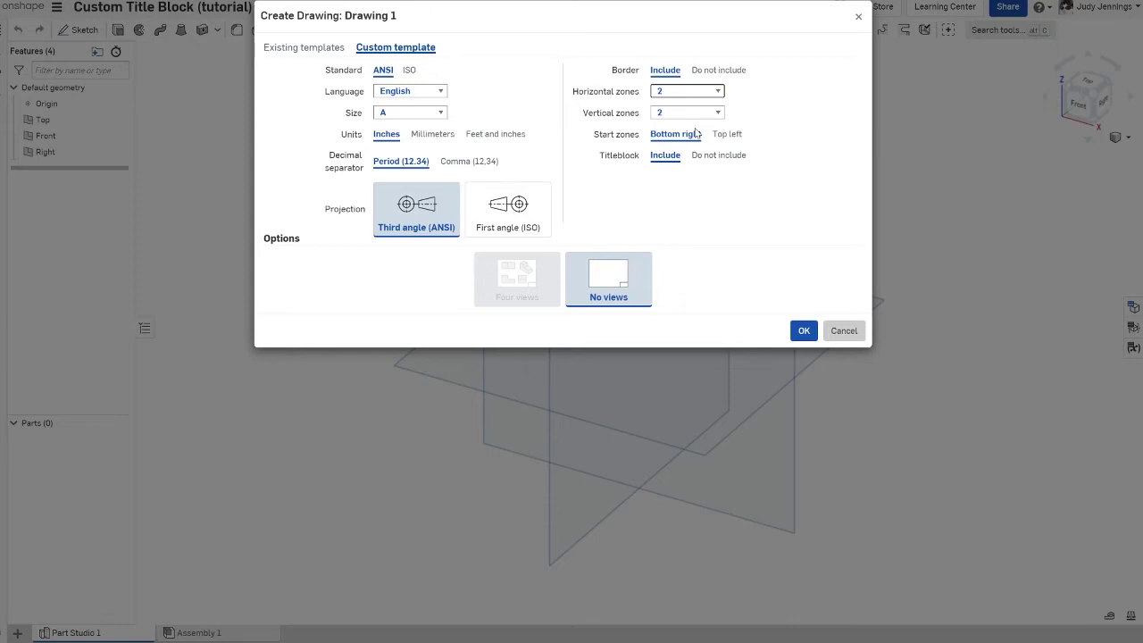
pyautogui.press('4')
pyautogui.press('Tab')
pyautogui.click(719, 155)
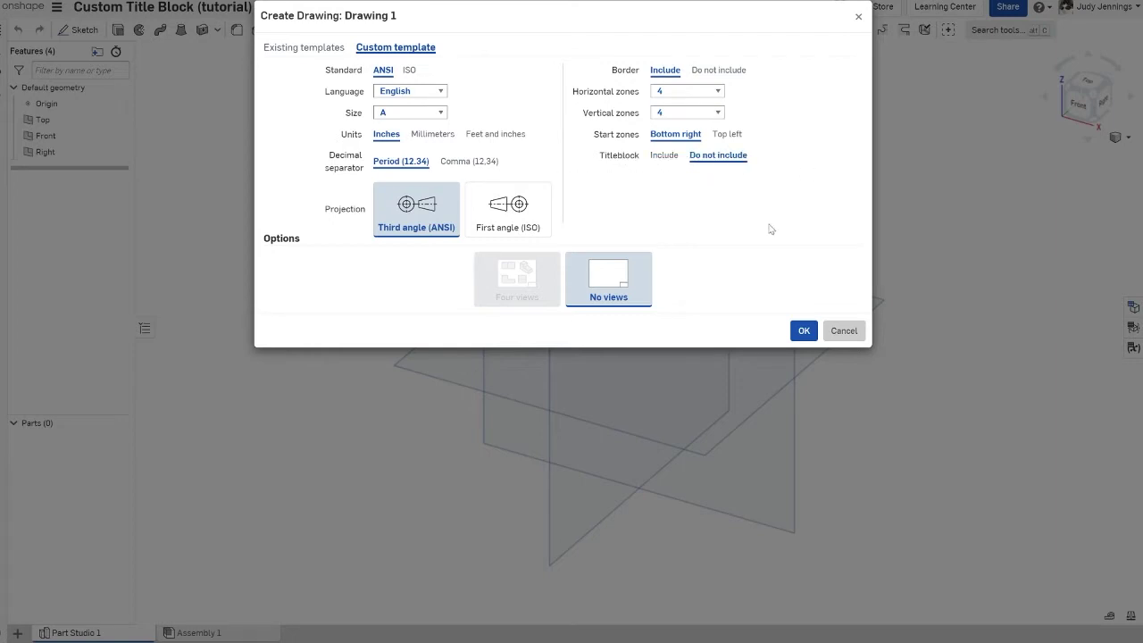
pyautogui.click(812, 336)
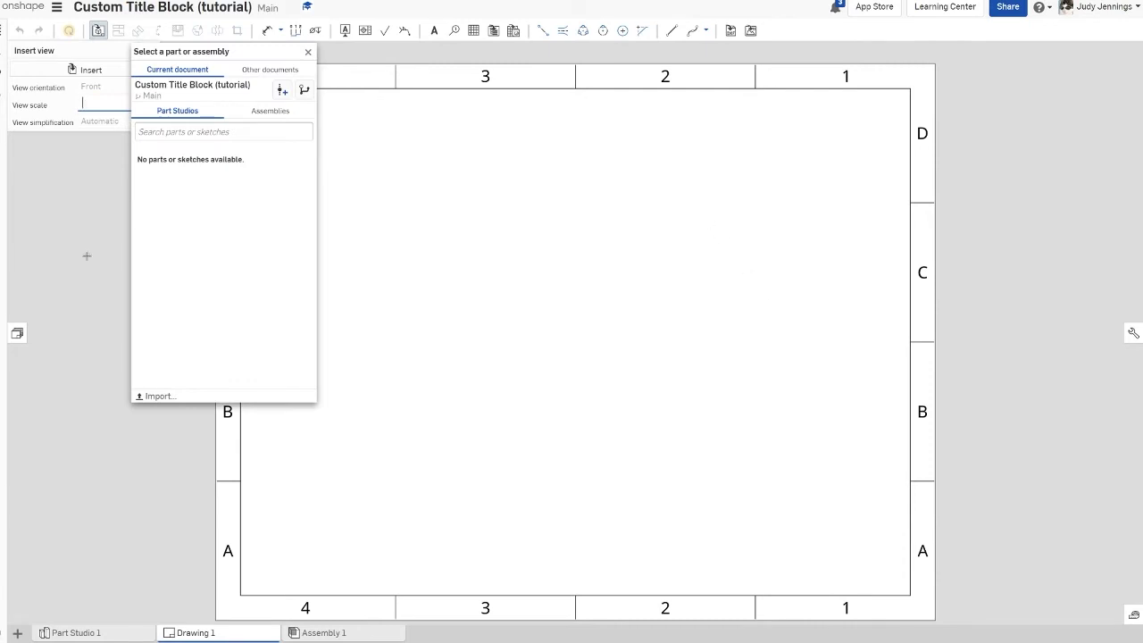
# Step: Dismiss the part-or-assembly picker and the Insert view panel, leaving the empty bordered sheet
pyautogui.moveTo(209, 49)
pyautogui.mouseDown()
pyautogui.moveTo(312, 105)
pyautogui.moveTo(438, 130)
pyautogui.moveTo(426, 161)
pyautogui.moveTo(423, 76)
pyautogui.moveTo(217, 66)
pyautogui.mouseUp()
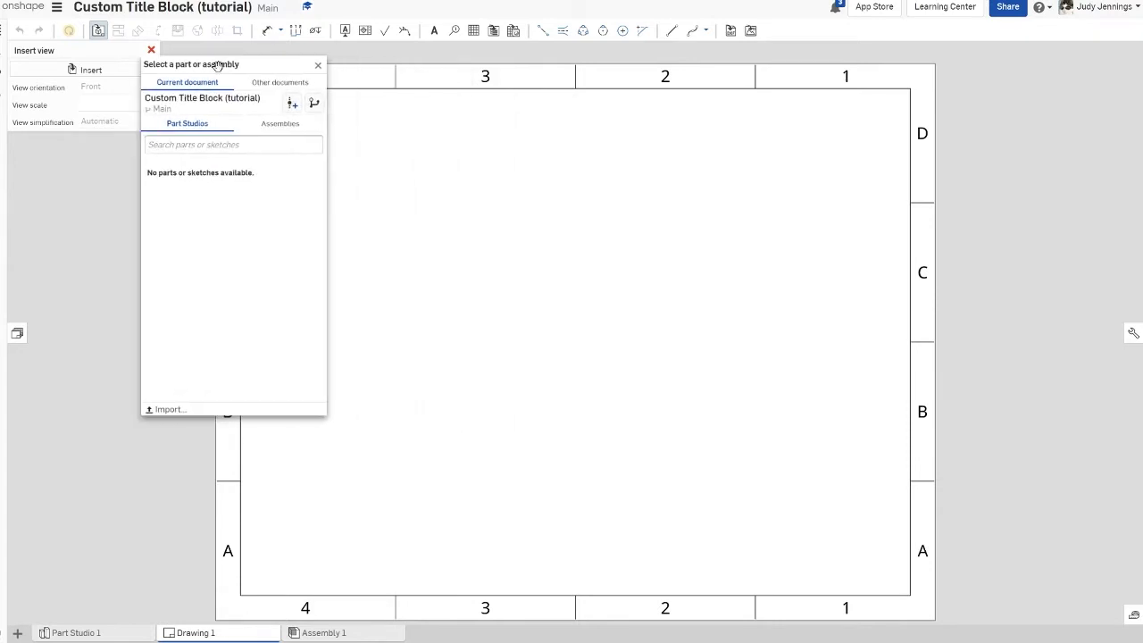
pyautogui.click(316, 65)
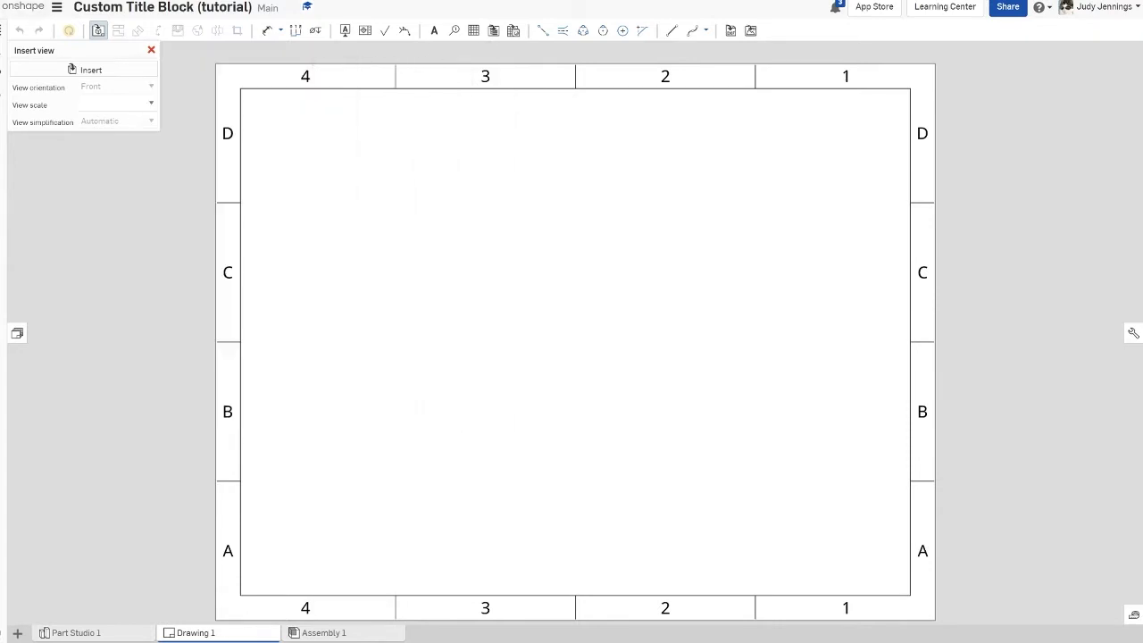
pyautogui.moveTo(93, 45); pyautogui.dragTo(215, 84)
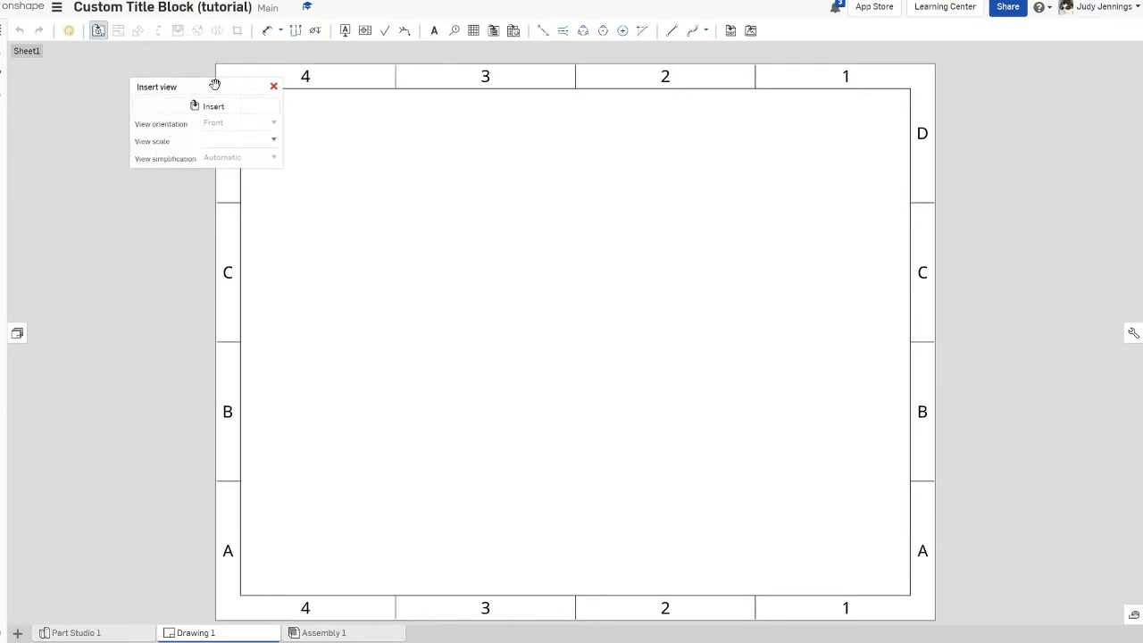
pyautogui.click(274, 86)
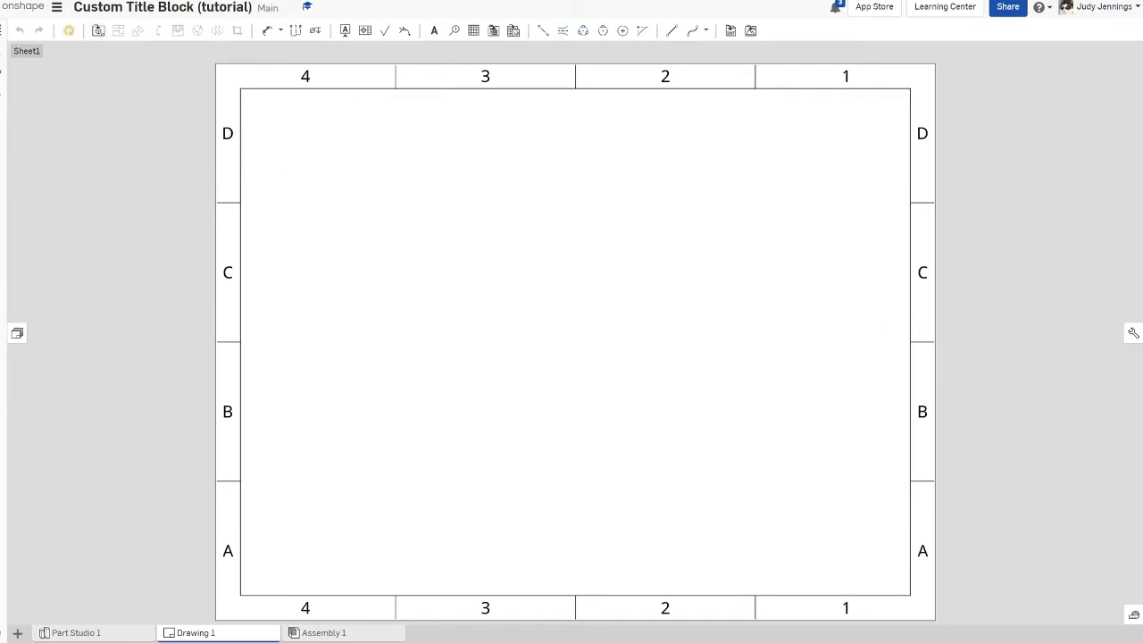
# Step: Insert a 2-row, 4-column table near the sheet's lower-right corner
pyautogui.click(473, 30)
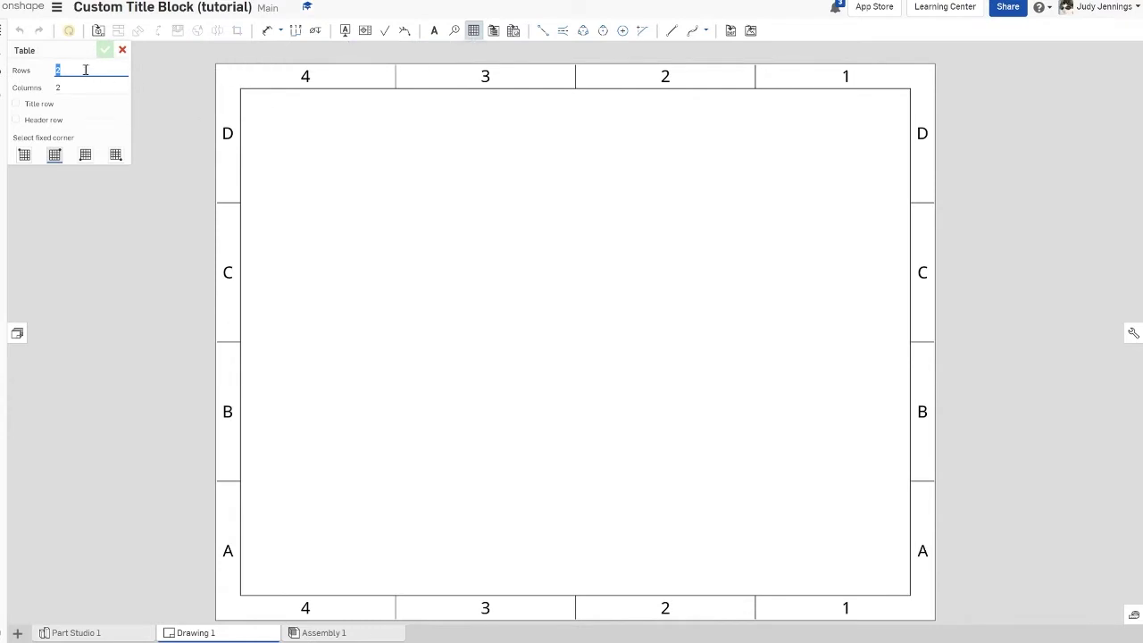
pyautogui.click(89, 88)
pyautogui.click(859, 508)
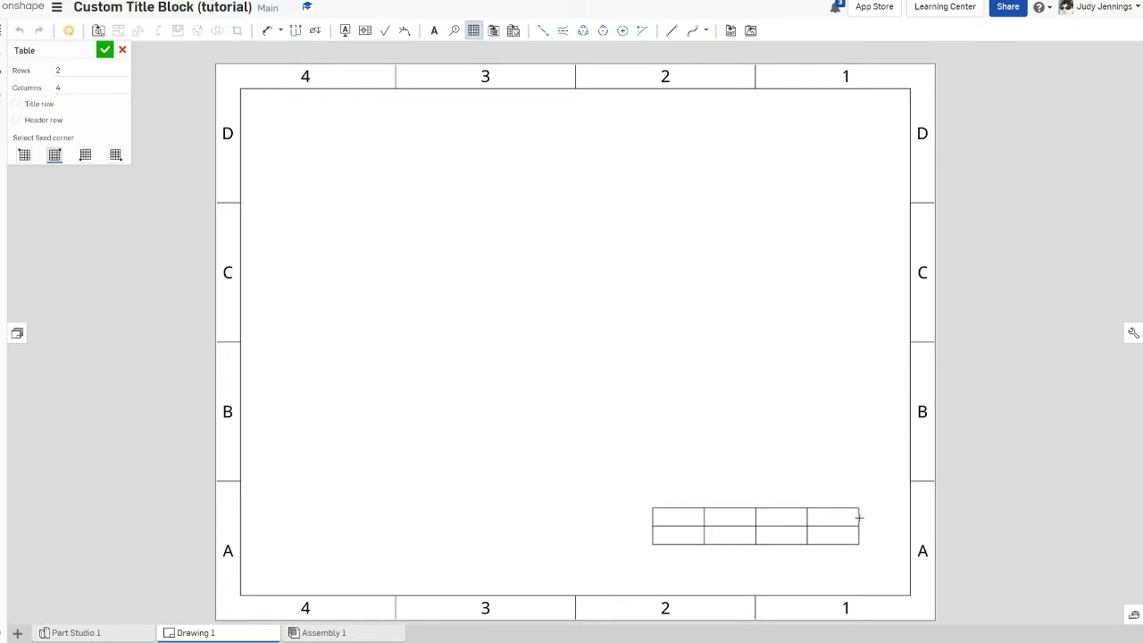
pyautogui.click(104, 50)
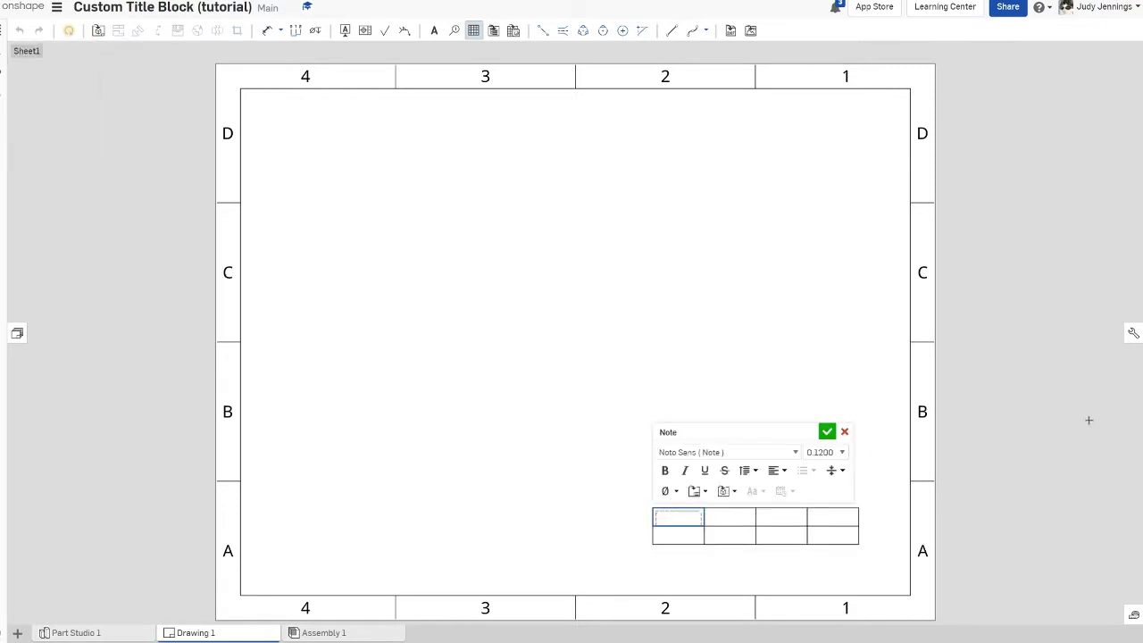
# Step: Close the Note editor, then zoom in and pan the empty table to the centre of the view
pyautogui.click(844, 432)
pyautogui.click(680, 518)
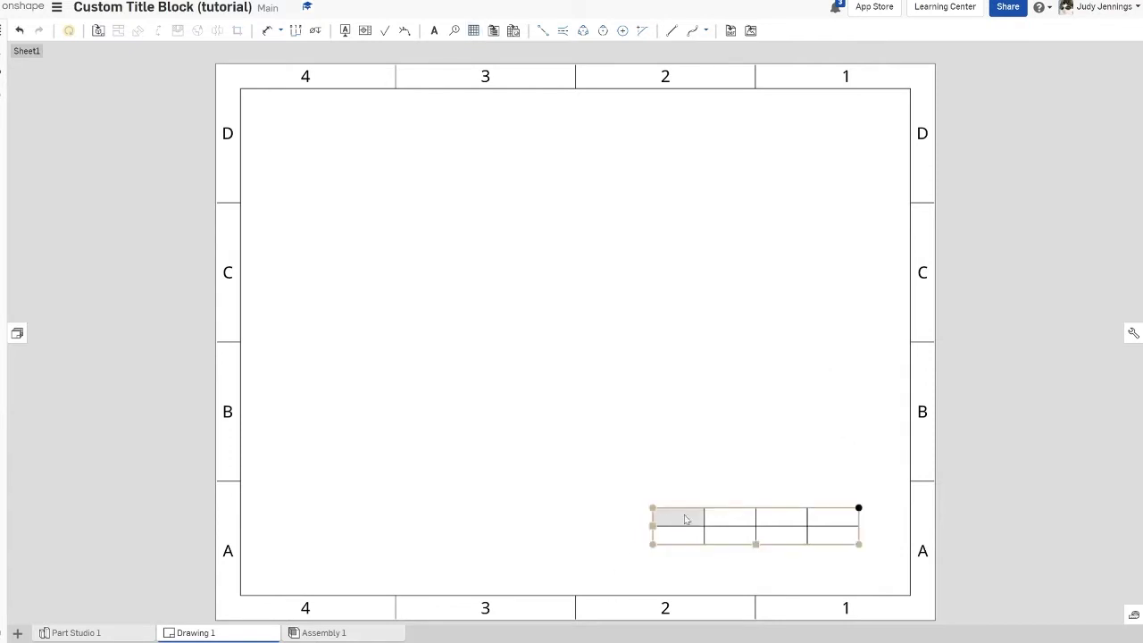
pyautogui.click(675, 523)
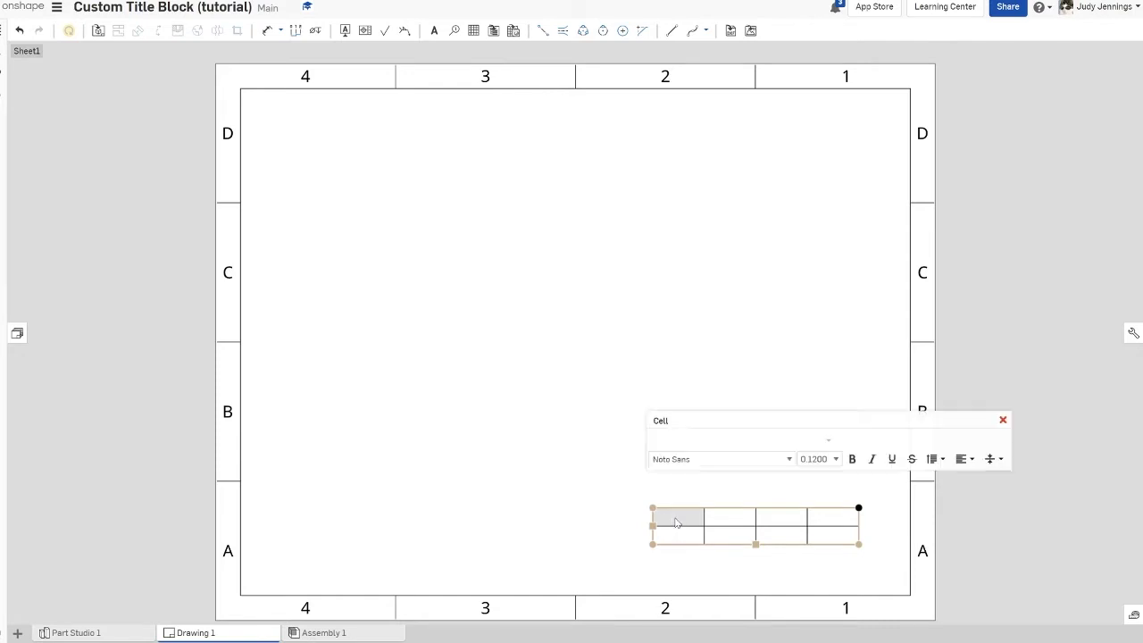
pyautogui.scroll(6, 765, 530)
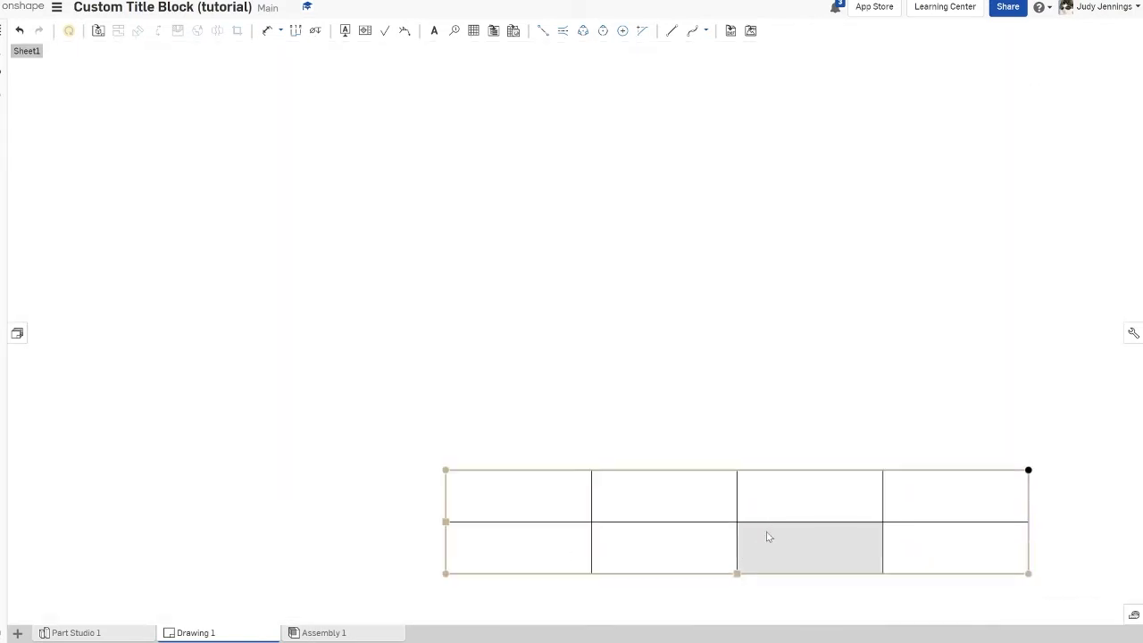
pyautogui.scroll(2, 482, 146)
pyautogui.moveTo(482, 146)
pyautogui.mouseDown(button='right')
pyautogui.moveTo(586, 179)
pyautogui.moveTo(571, 80)
pyautogui.moveTo(502, 92)
pyautogui.moveTo(442, 121)
pyautogui.mouseUp(button='right')
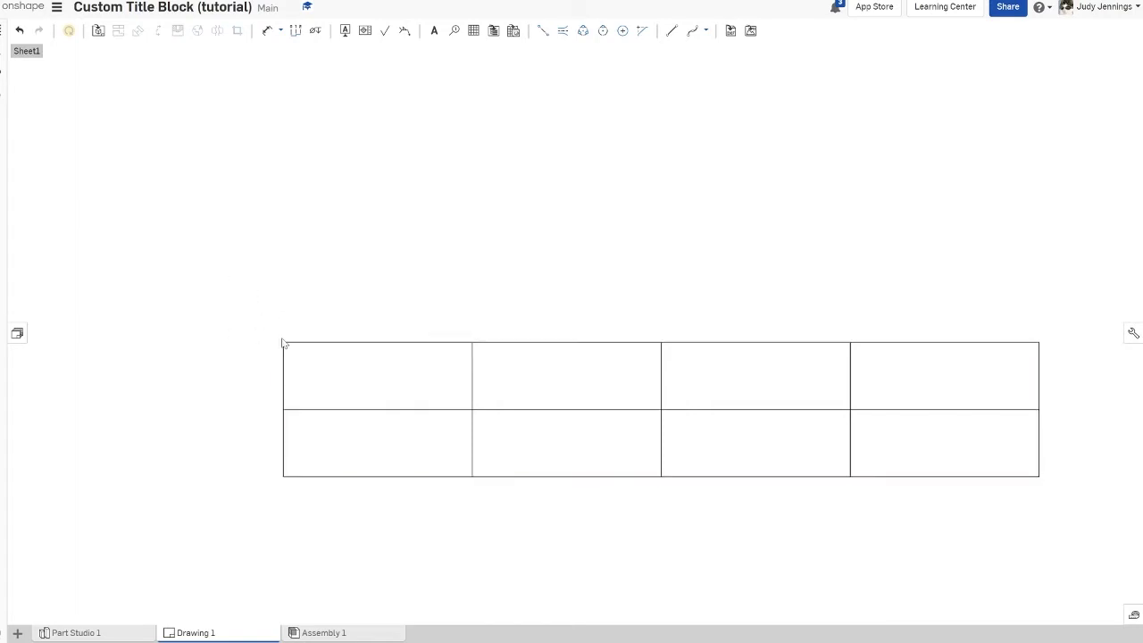
# Step: Select both left-column cells and merge them vertically into one tall cell
pyautogui.doubleClick(303, 368)
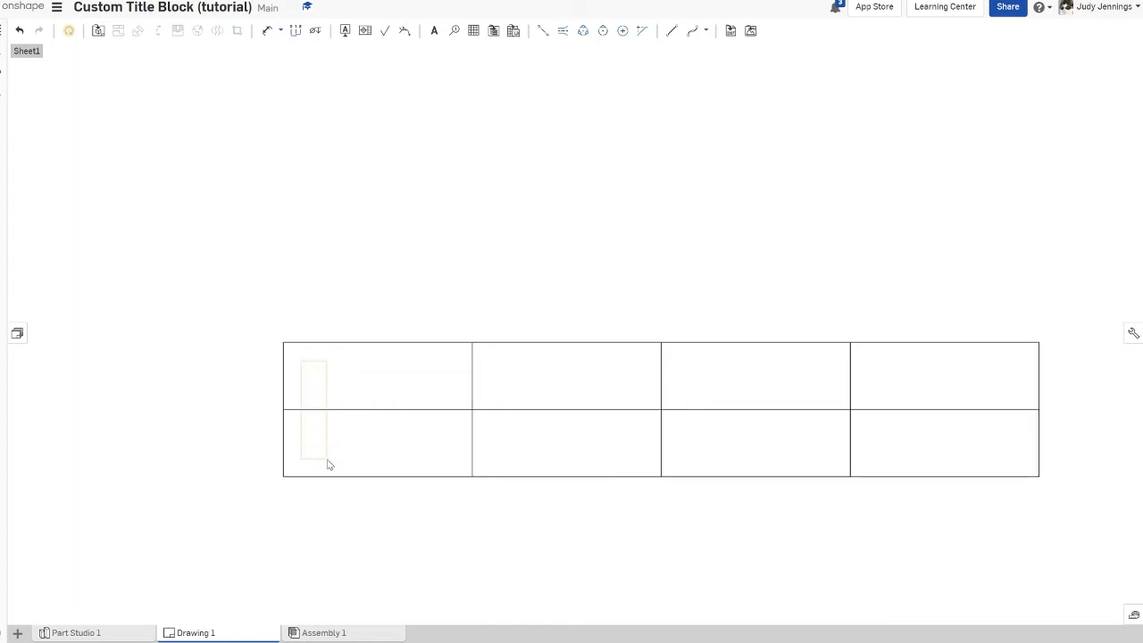
pyautogui.click(132, 397)
pyautogui.moveTo(251, 237); pyautogui.dragTo(377, 506)
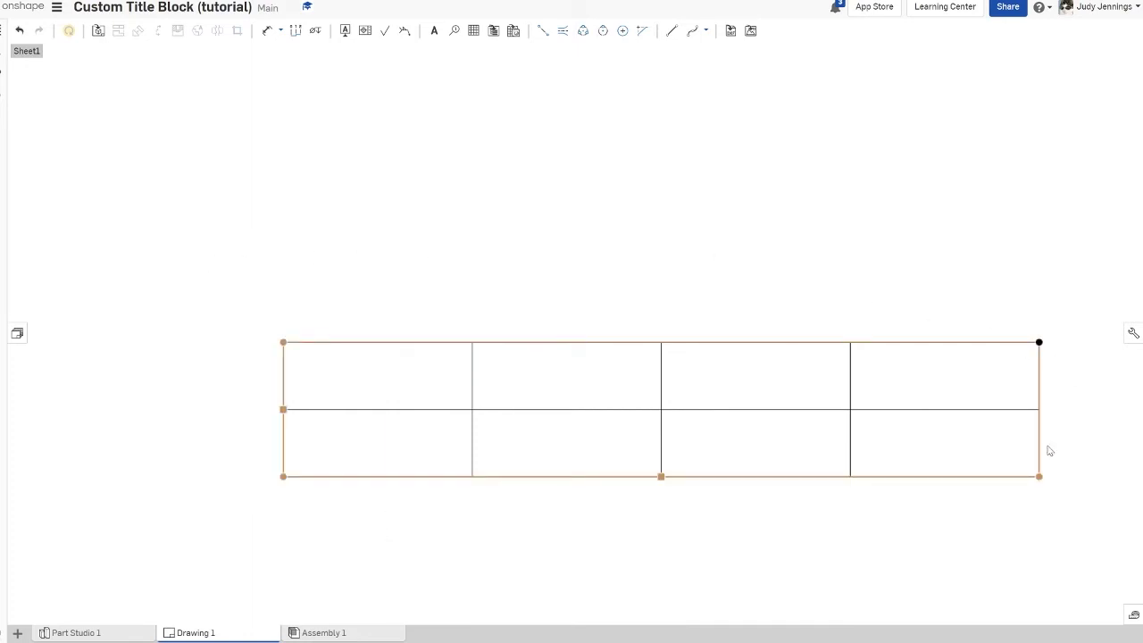
pyautogui.click(406, 224)
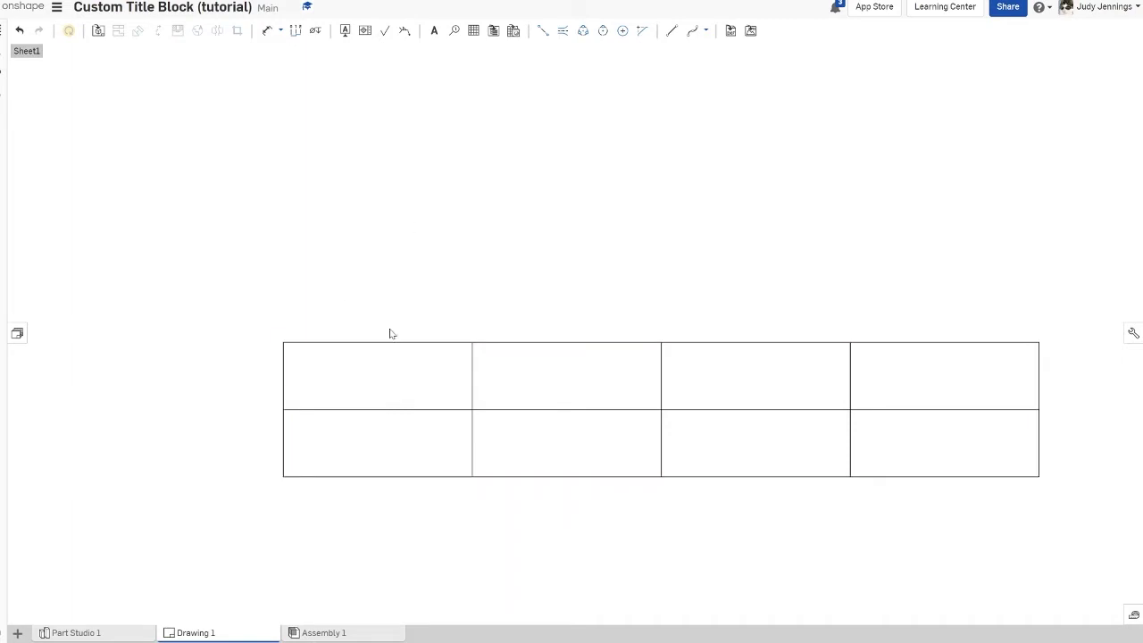
pyautogui.click(368, 375)
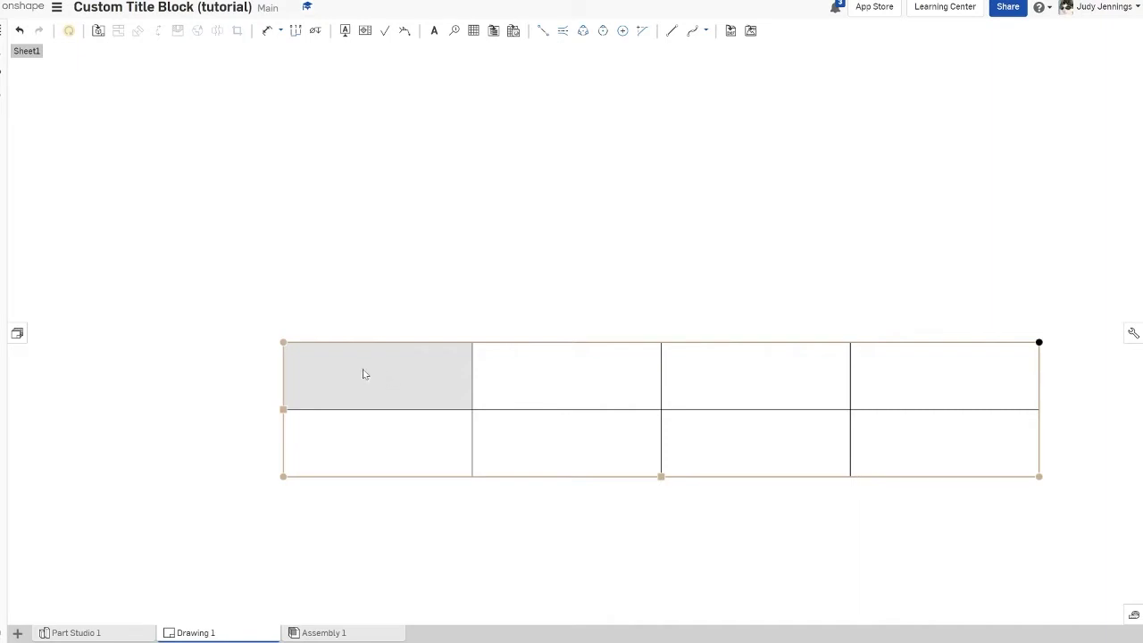
pyautogui.moveTo(363, 370); pyautogui.dragTo(382, 455)
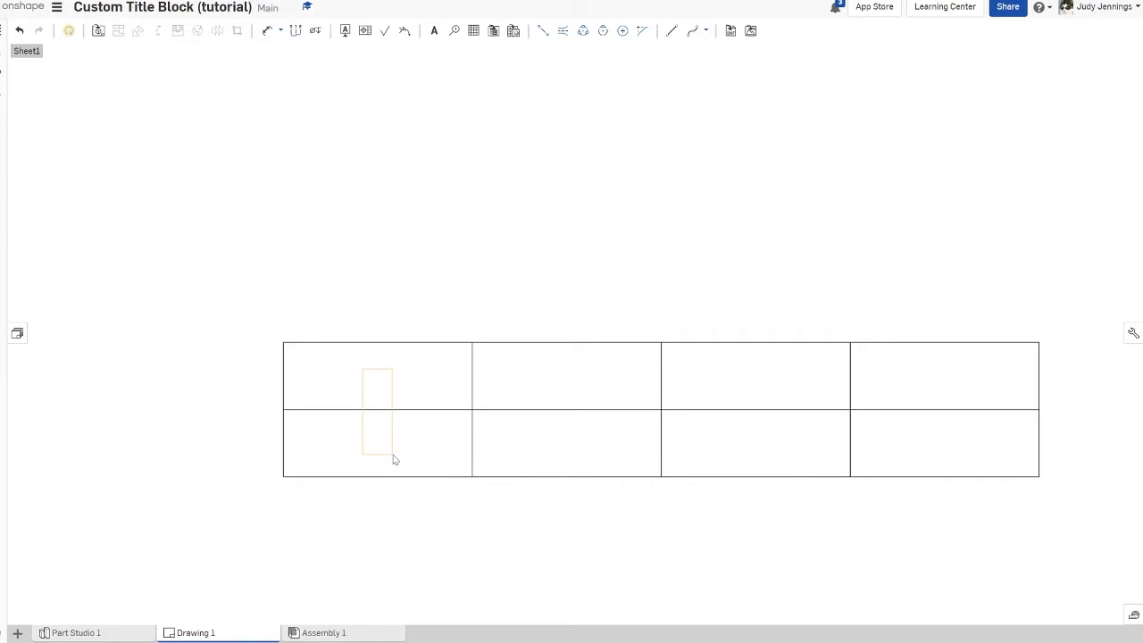
pyautogui.moveTo(394, 459); pyautogui.dragTo(393, 458)
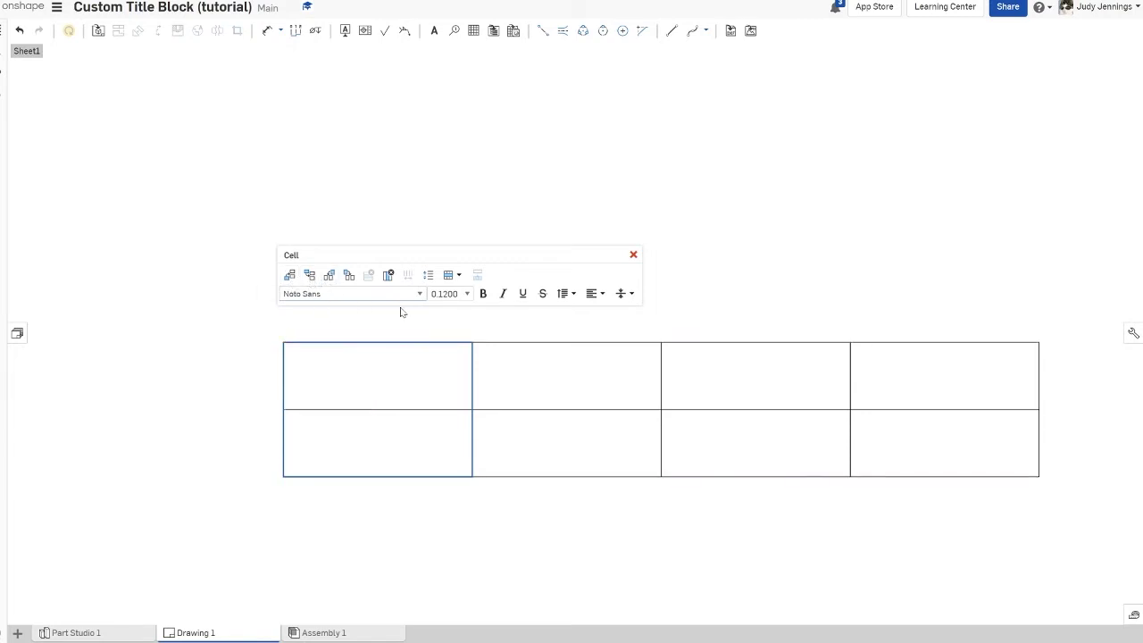
pyautogui.click(459, 277)
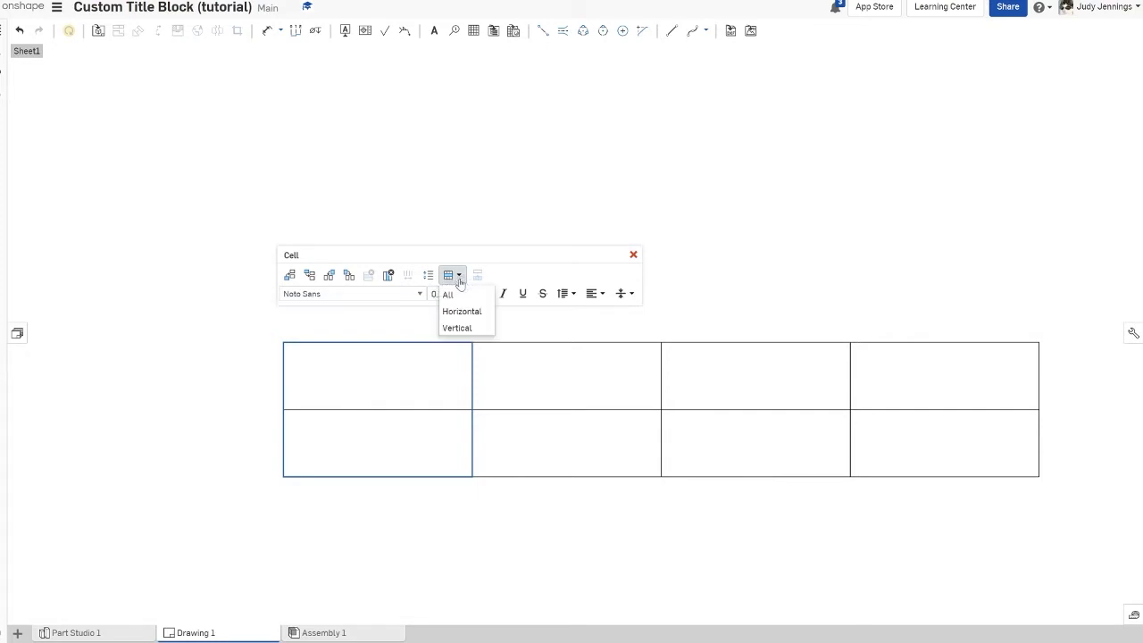
pyautogui.click(458, 329)
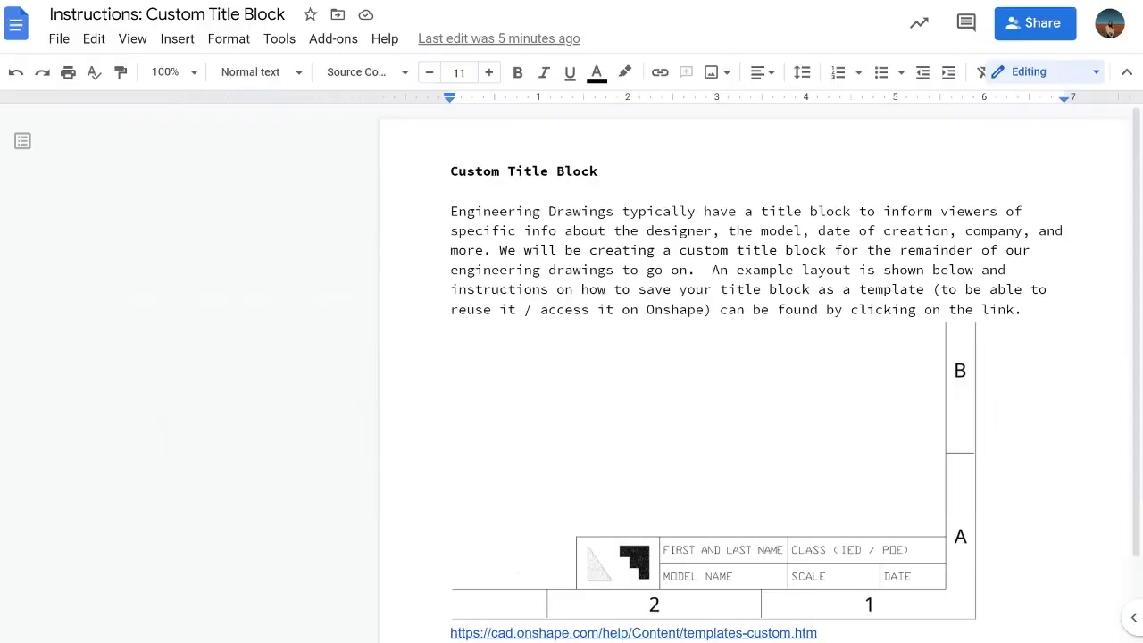
# Step: Scroll the instructions document down to the example title block layout
pyautogui.scroll(-2, 548, 324)
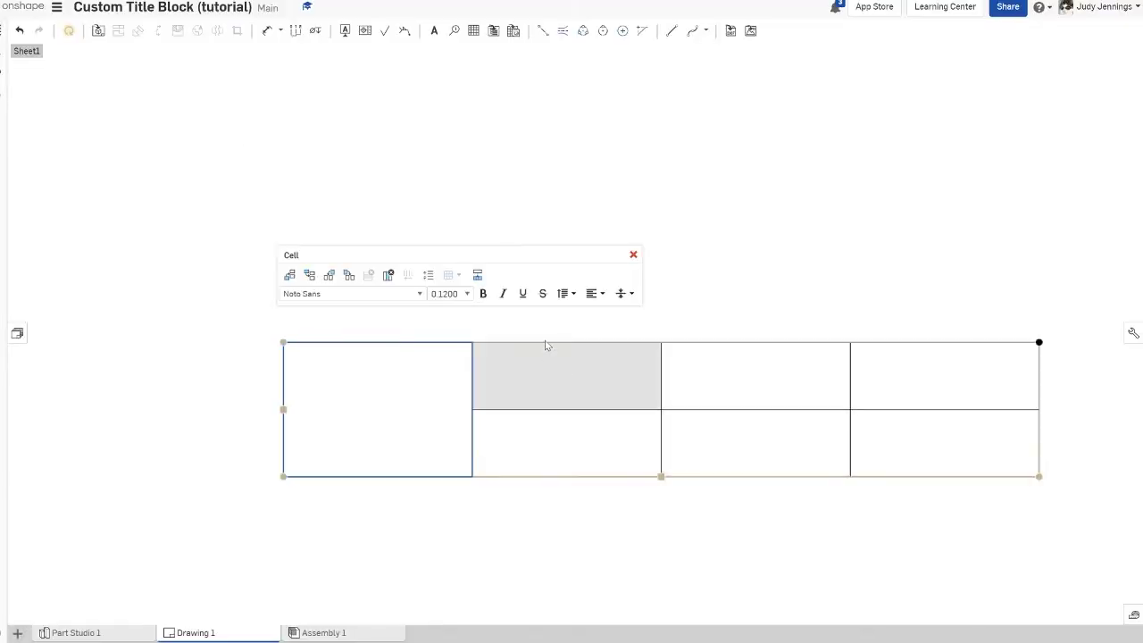
# Step: Merge the two middle cells of the table's top row horizontally into one wide cell
pyautogui.moveTo(560, 365); pyautogui.dragTo(755, 392)
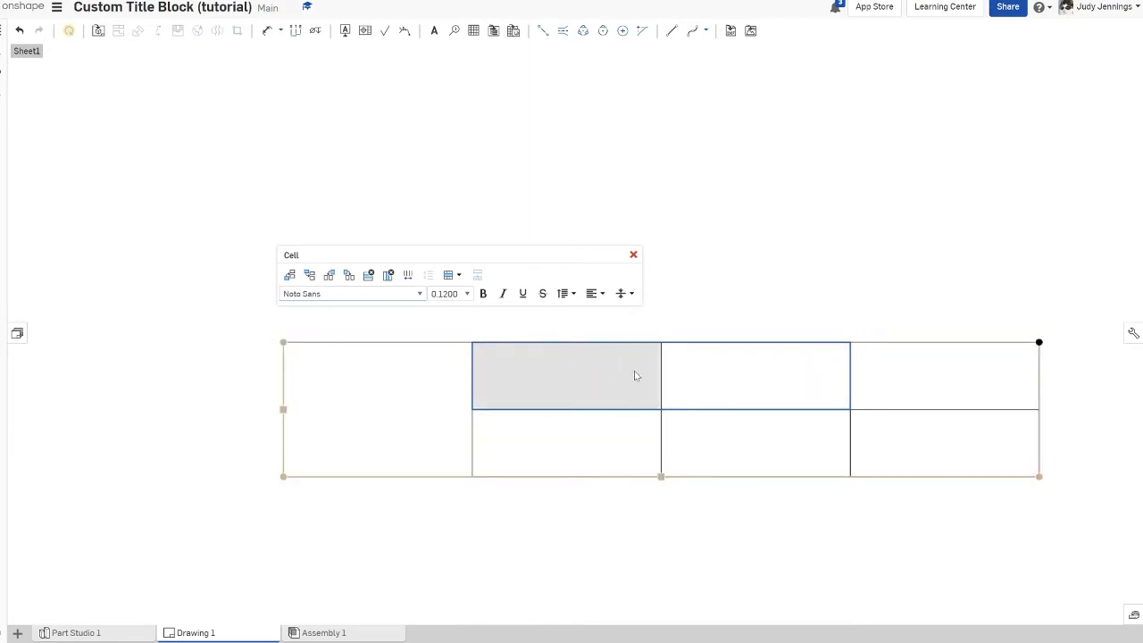
pyautogui.click(453, 275)
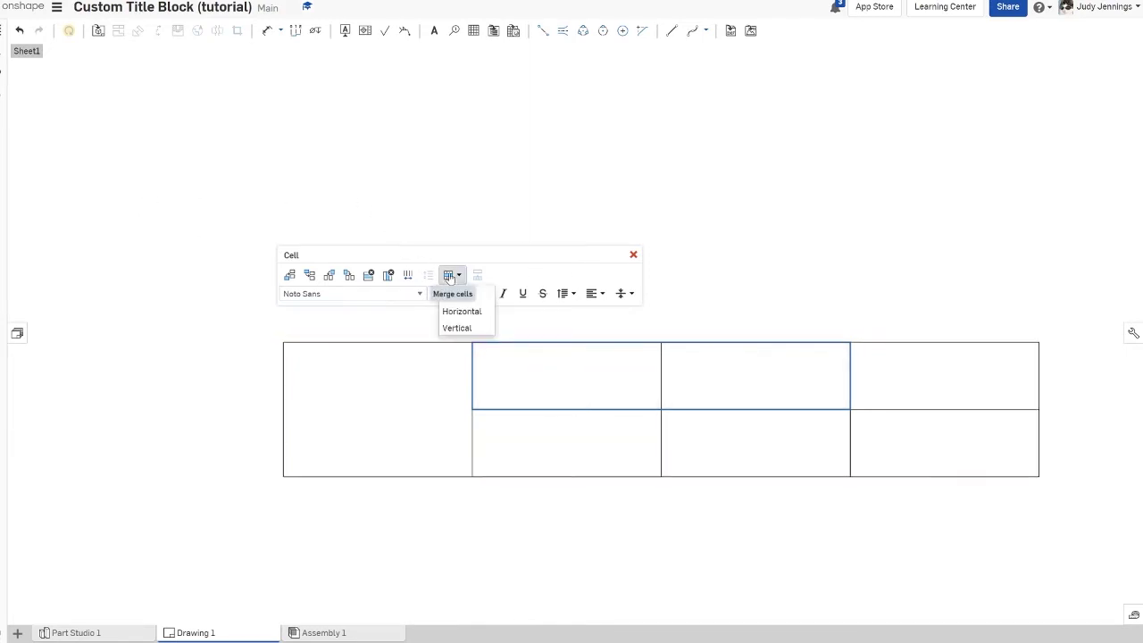
pyautogui.click(477, 319)
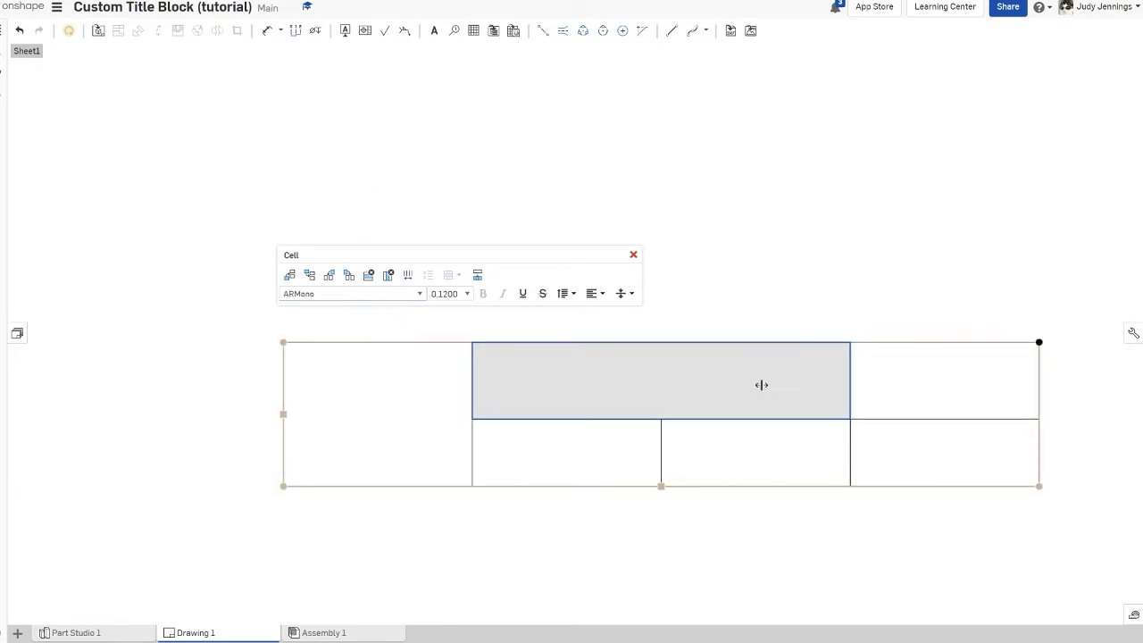
# Step: Set the text height to 0.09 and type the designer's full name in the merged top-middle cell
pyautogui.doubleClick(446, 294)
pyautogui.write('0')
pyautogui.press('Return')
pyautogui.doubleClick(547, 367)
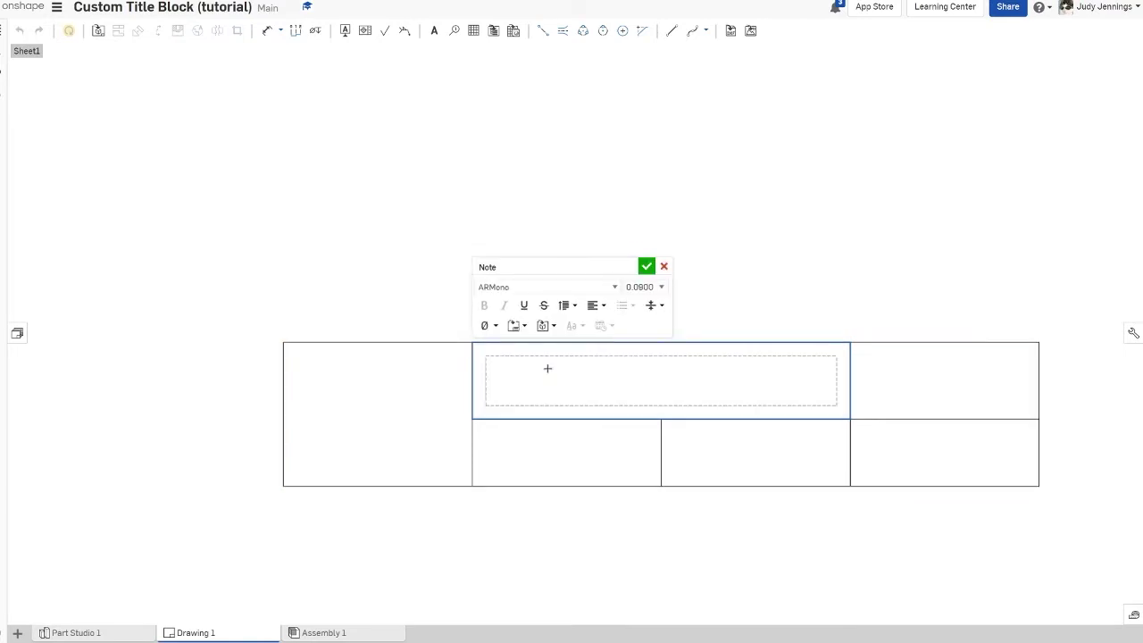
pyautogui.write('JUDY JENNINGS')
pyautogui.press('BackSpace')
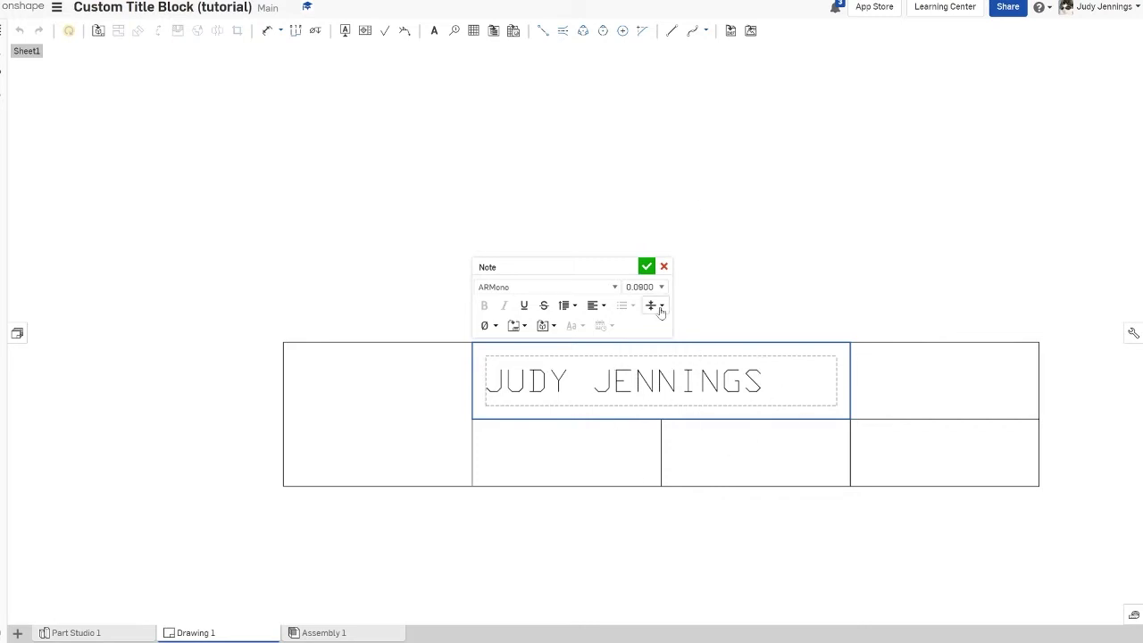
pyautogui.moveTo(555, 259); pyautogui.dragTo(619, 210)
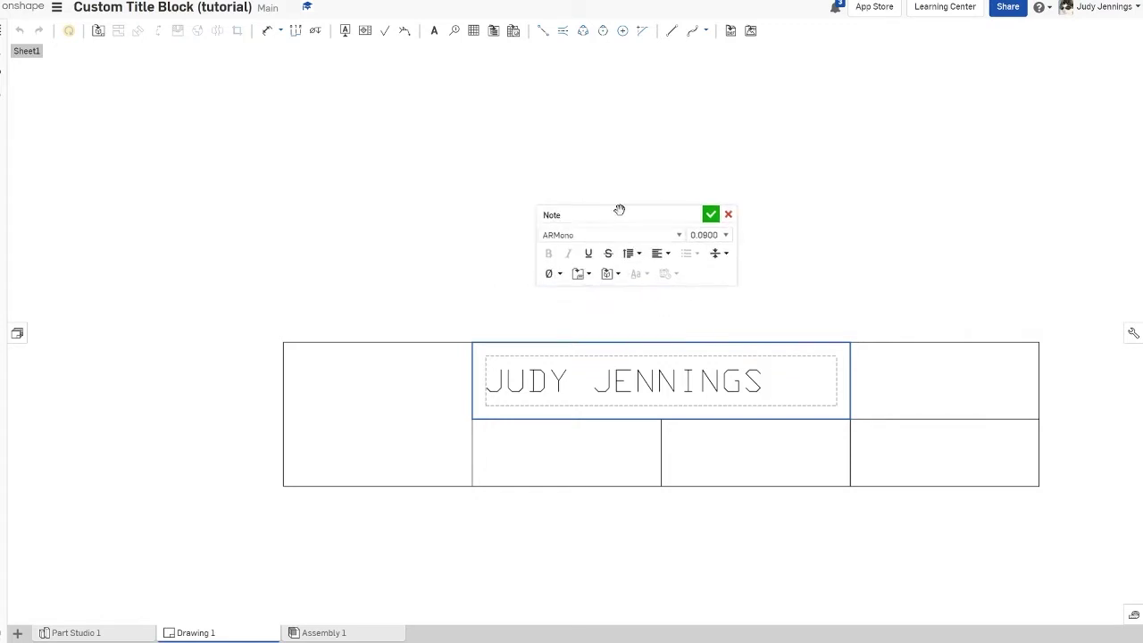
# Step: Fill the top-right cell with 'IED/POE' at a 0.08 text height
pyautogui.click(882, 362)
pyautogui.click(879, 375)
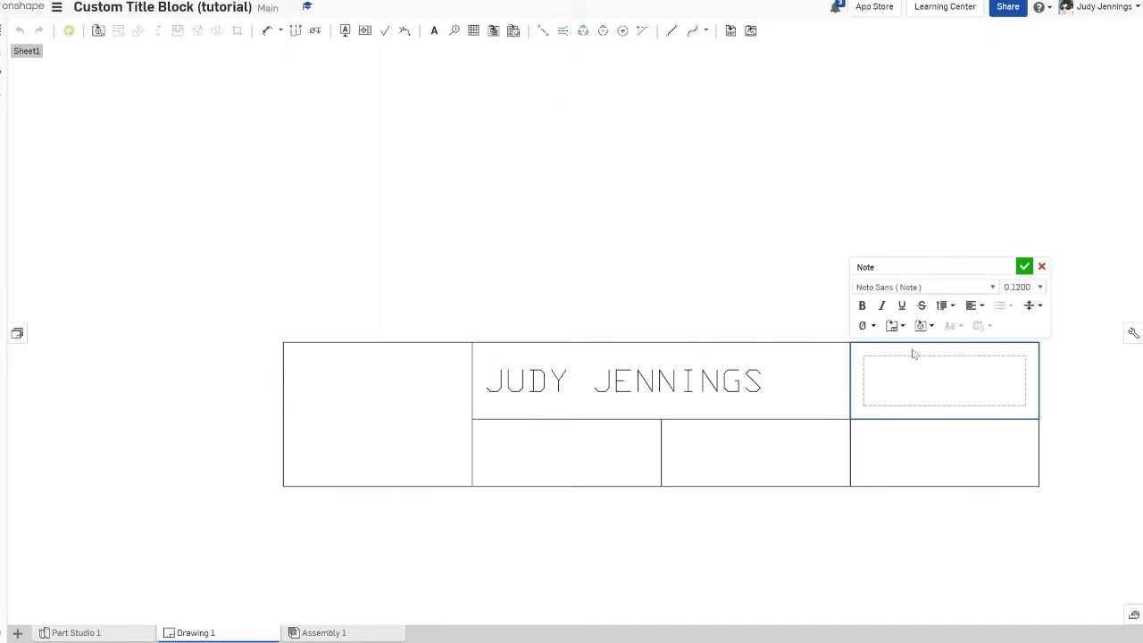
pyautogui.click(1034, 288)
pyautogui.write('0')
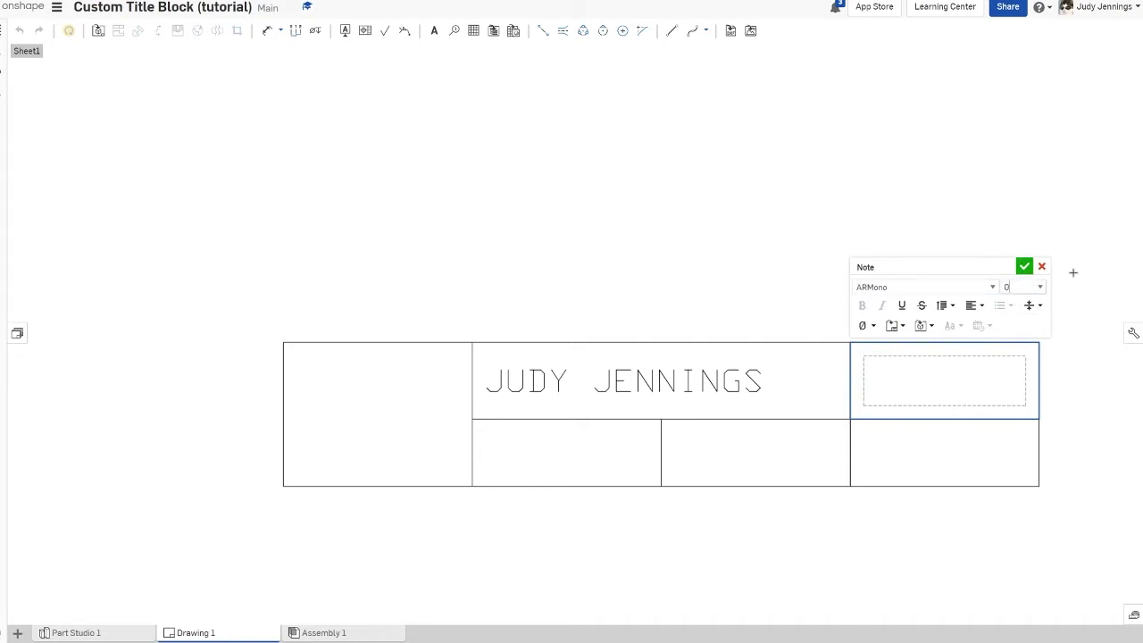
pyautogui.write('.09')
pyautogui.click(959, 387)
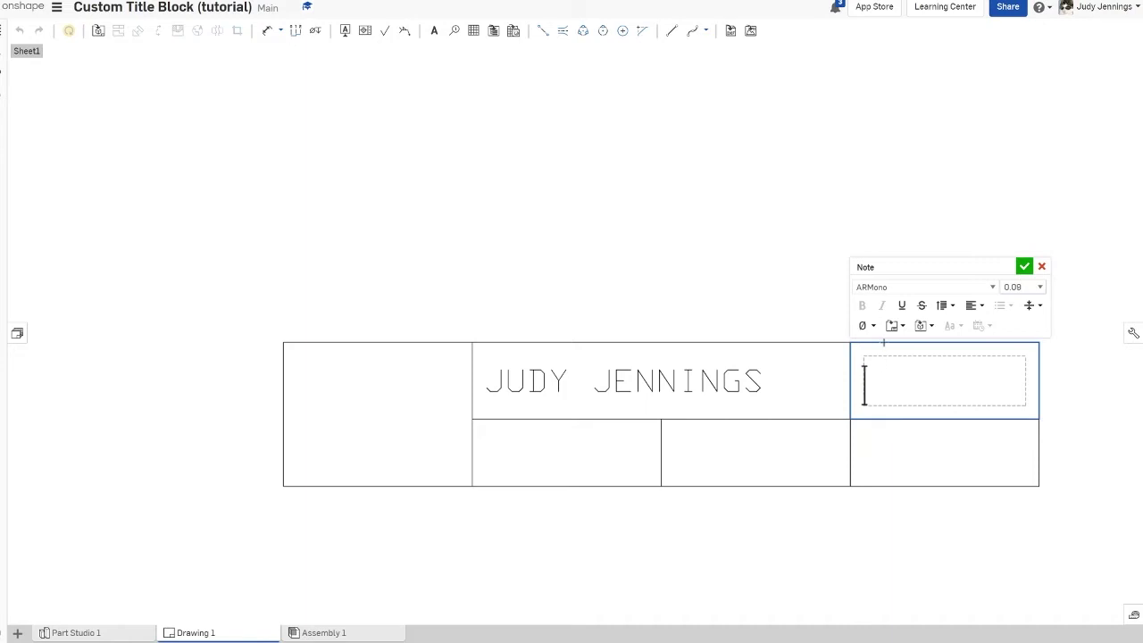
pyautogui.click(899, 365)
pyautogui.write('IED')
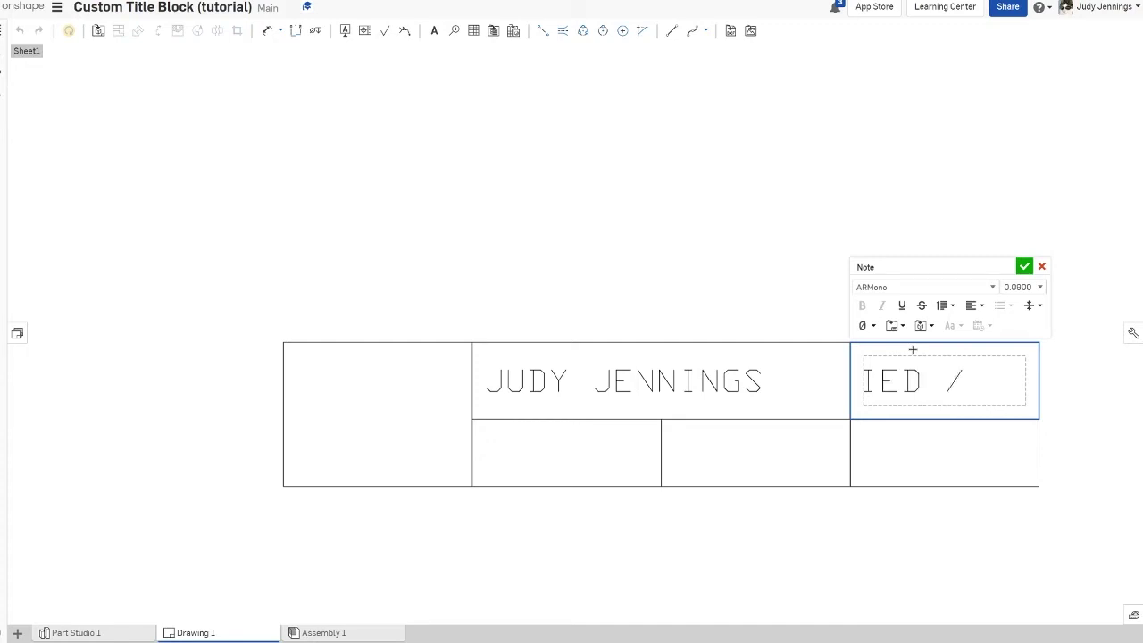
pyautogui.press('BackSpace')
pyautogui.press('BackSpace')
pyautogui.write('/POE')
pyautogui.click(1024, 266)
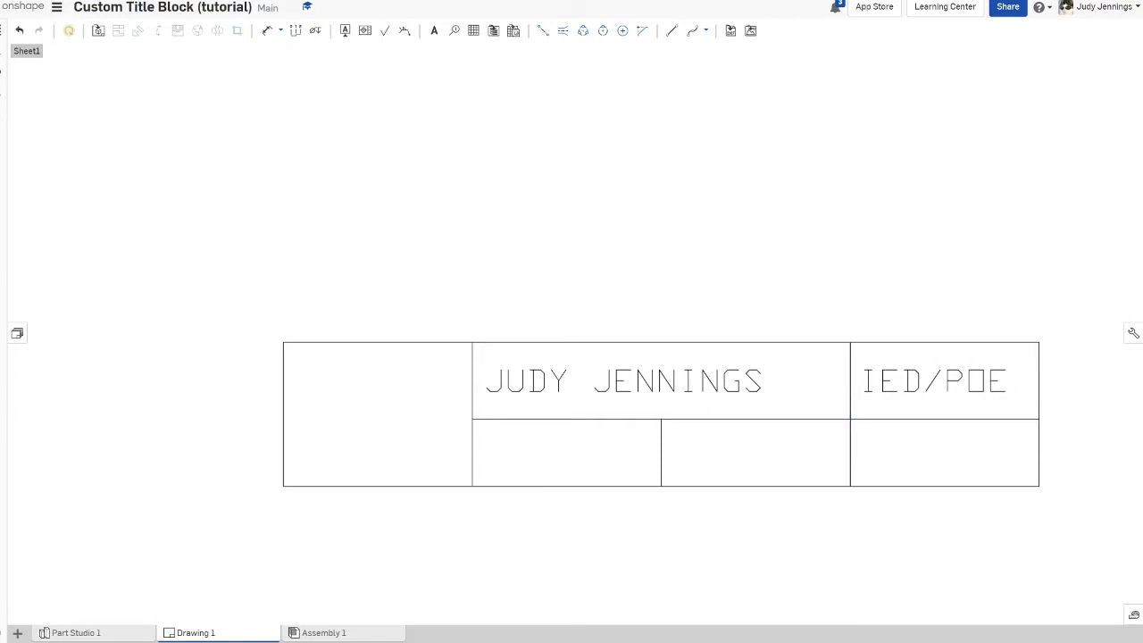
pyautogui.click(543, 467)
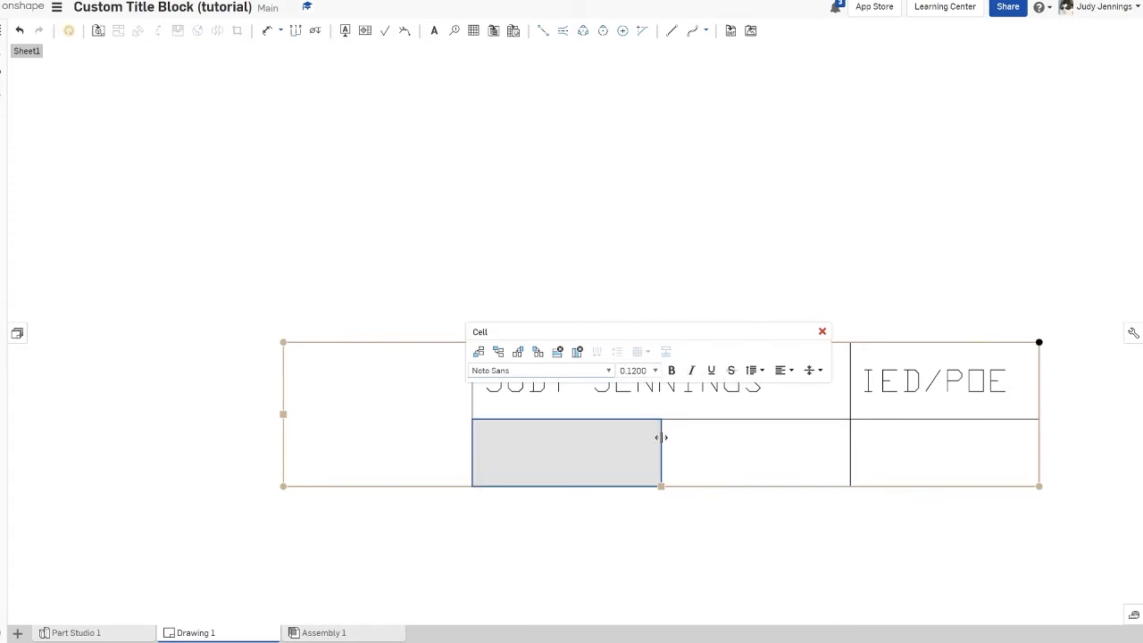
# Step: Widen the lower-middle title block cell by dragging its lower column divider right
pyautogui.press('Escape')
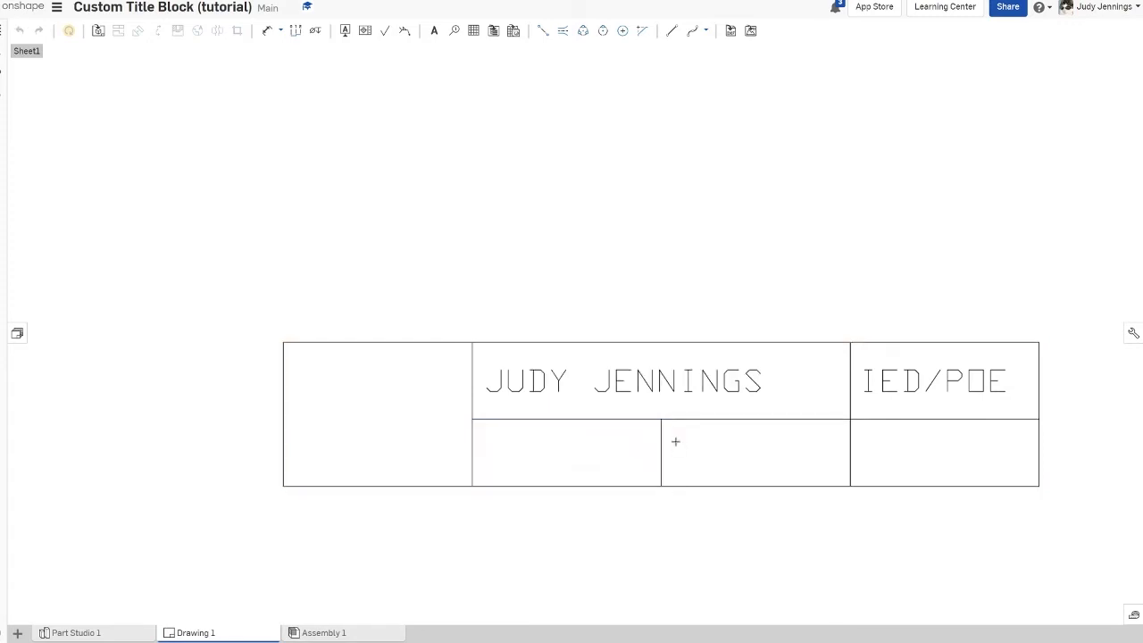
pyautogui.click(675, 441)
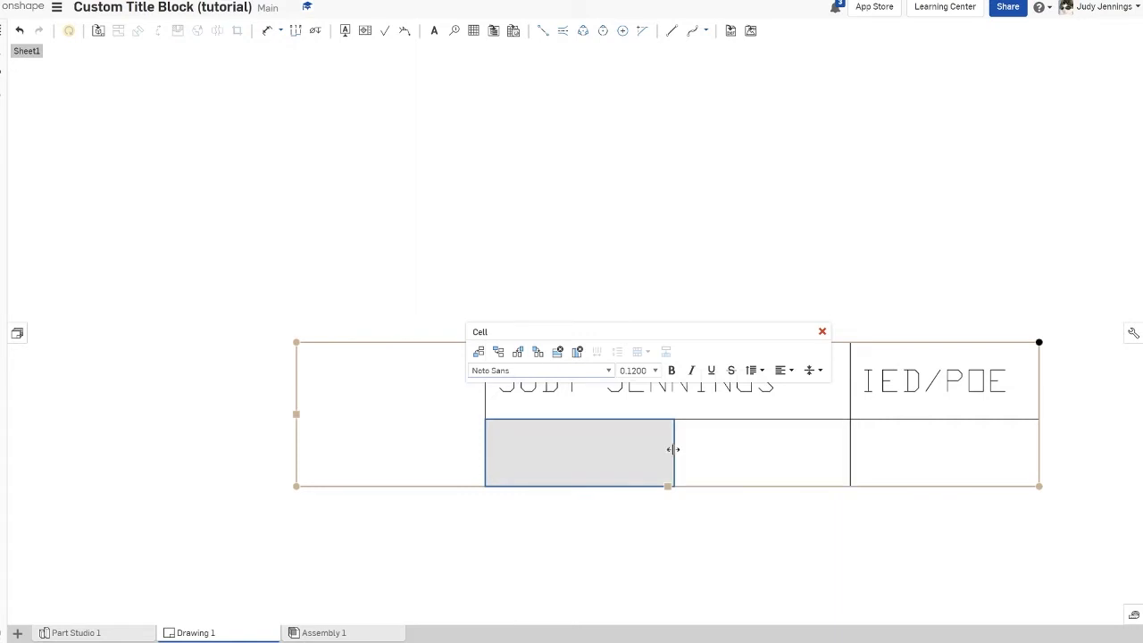
pyautogui.moveTo(674, 449); pyautogui.dragTo(745, 448)
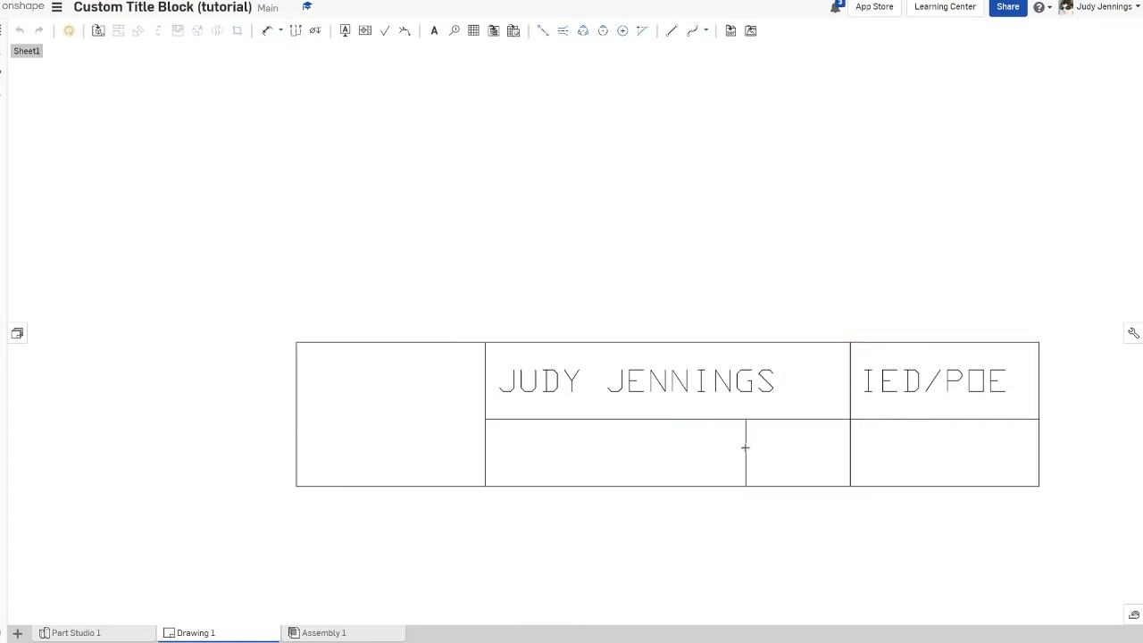
# Step: Give the lower-middle cell ARMono text at 0.09 height
pyautogui.click(719, 451)
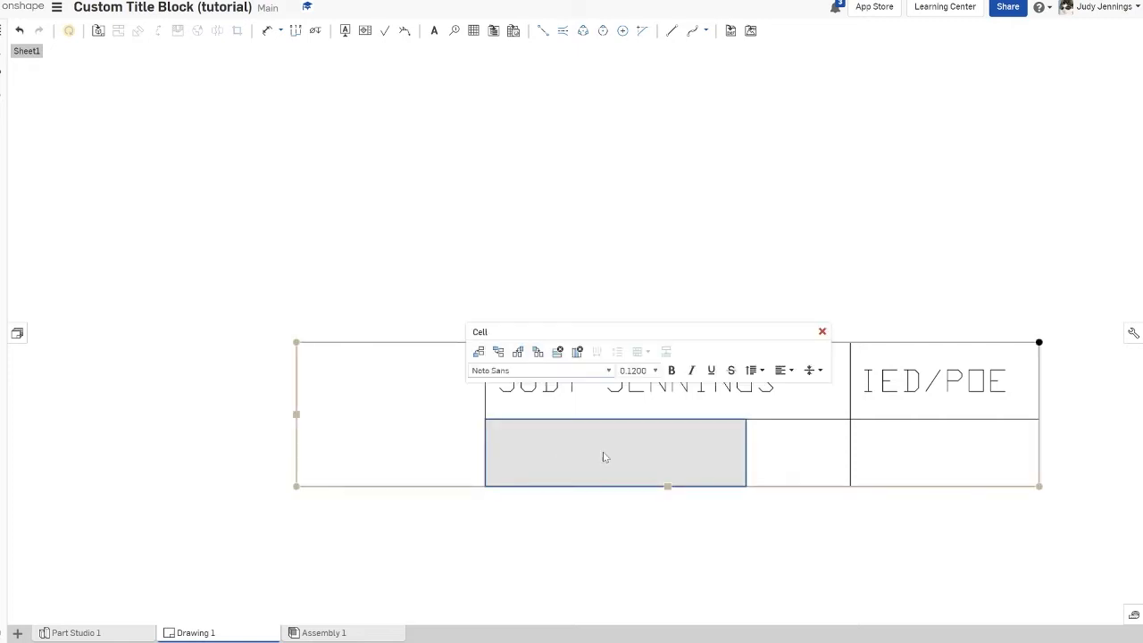
pyautogui.click(864, 458)
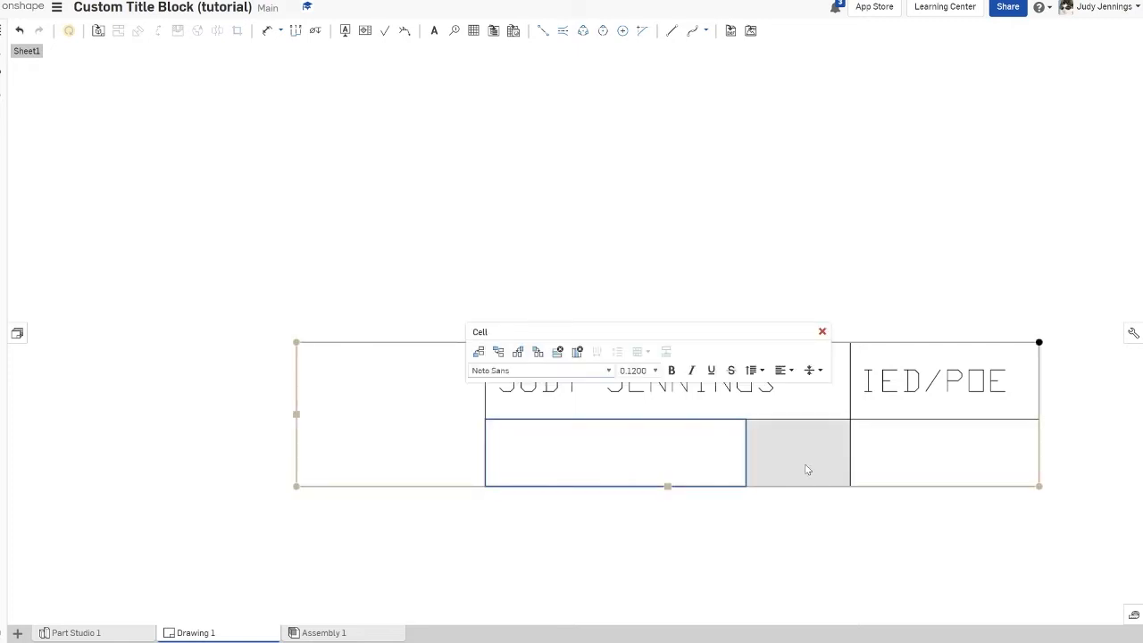
pyautogui.doubleClick(586, 451)
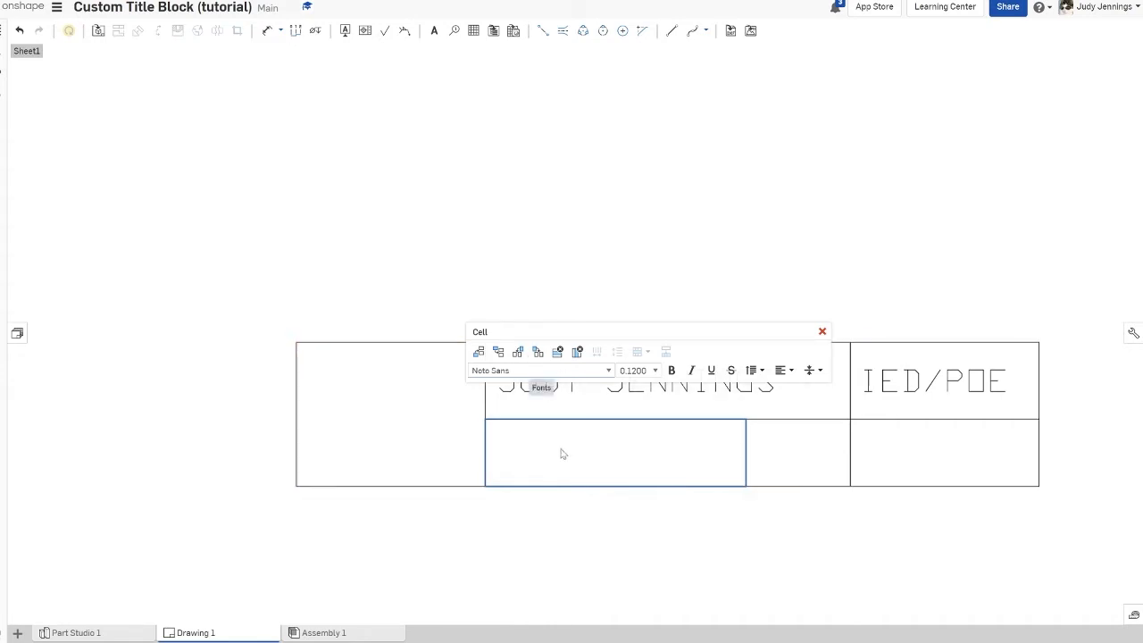
pyautogui.doubleClick(643, 370)
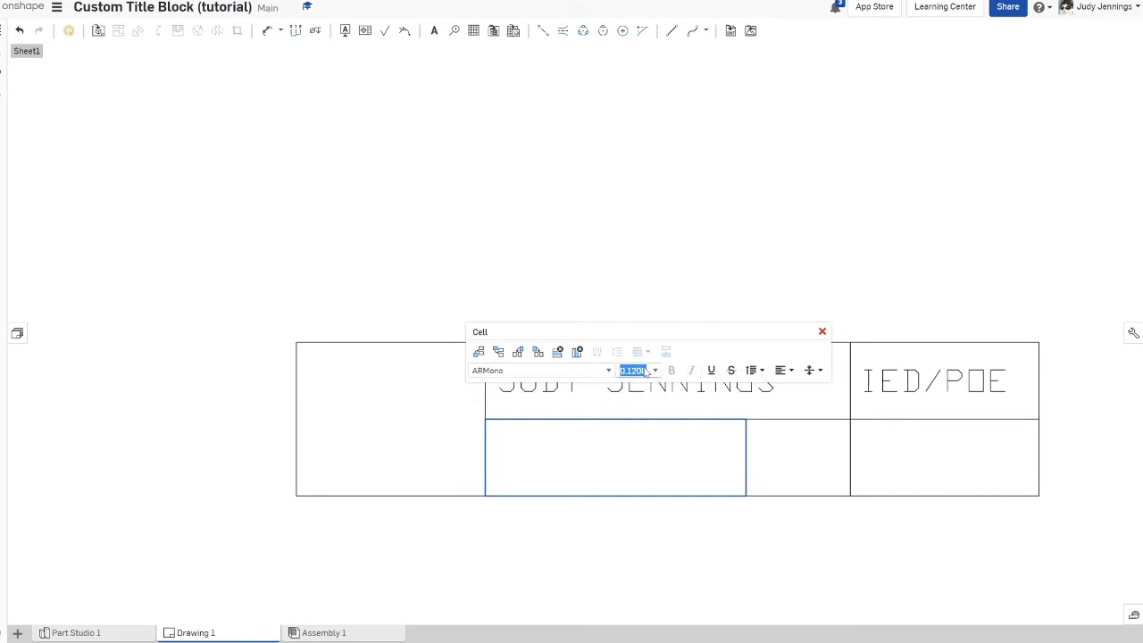
pyautogui.write('0.09')
pyautogui.click(589, 438)
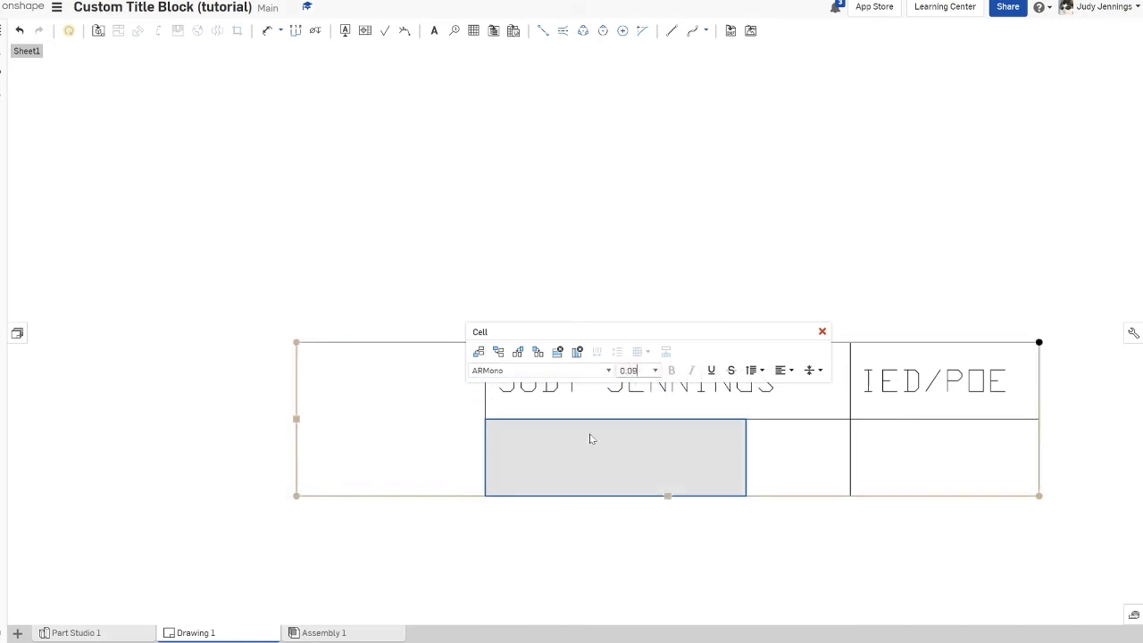
pyautogui.press('Escape')
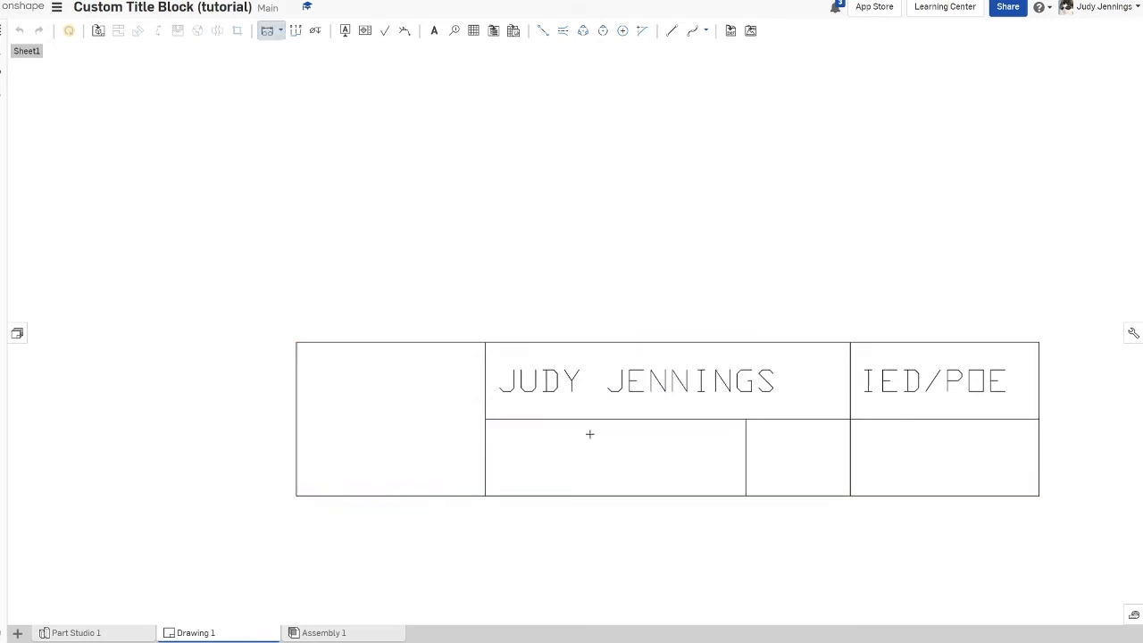
pyautogui.click(577, 448)
# Step: Type MODEL NAME into the lower-middle title block cell
pyautogui.doubleClick(577, 451)
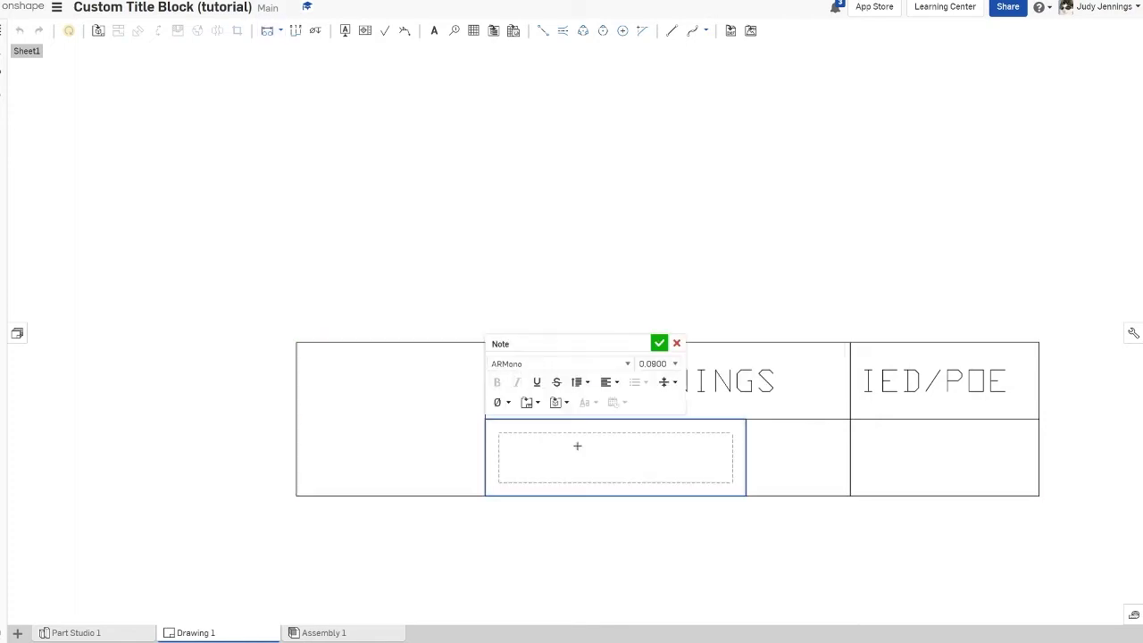
pyautogui.write('MODEL NAME')
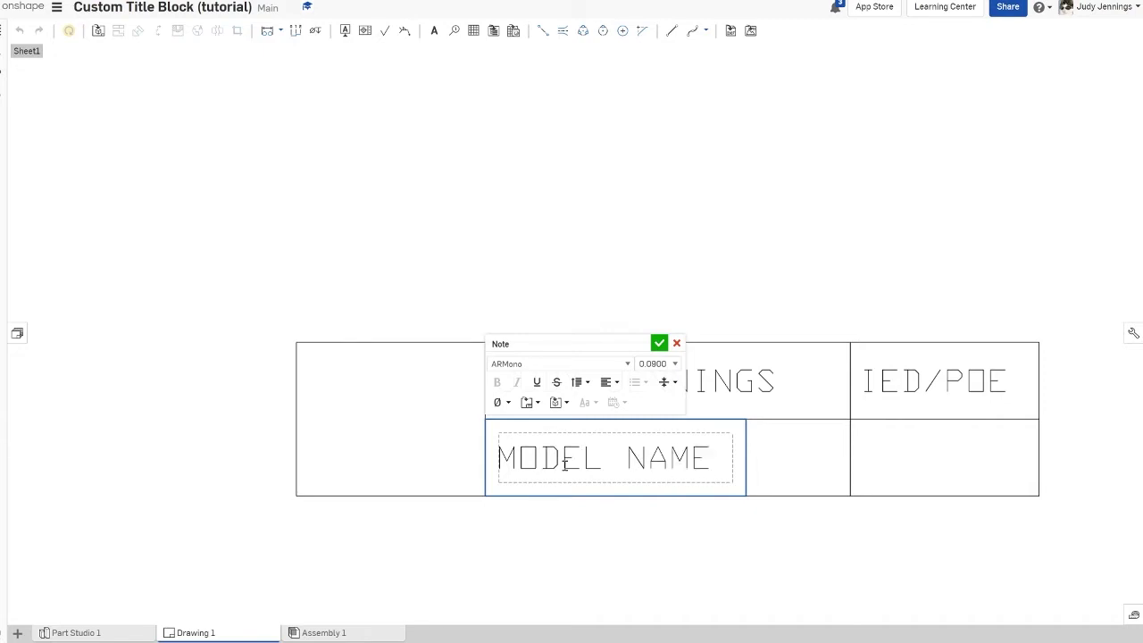
pyautogui.click(761, 447)
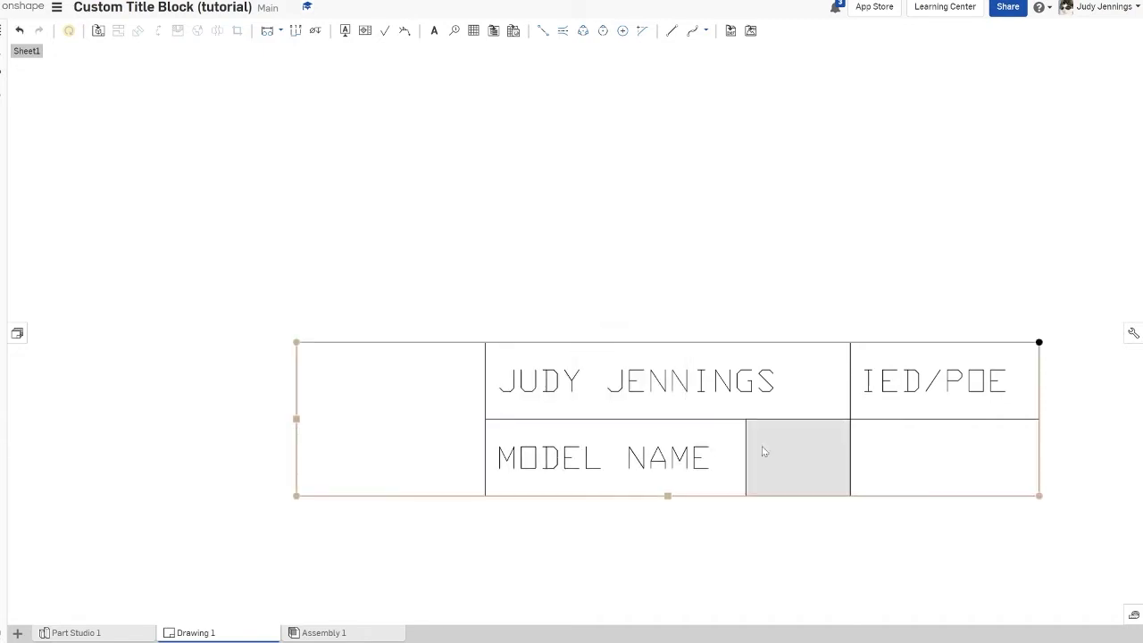
# Step: Try a 1:1 note in ARMono at 0.0900 in the neighbouring cell, then discard it
pyautogui.doubleClick(765, 454)
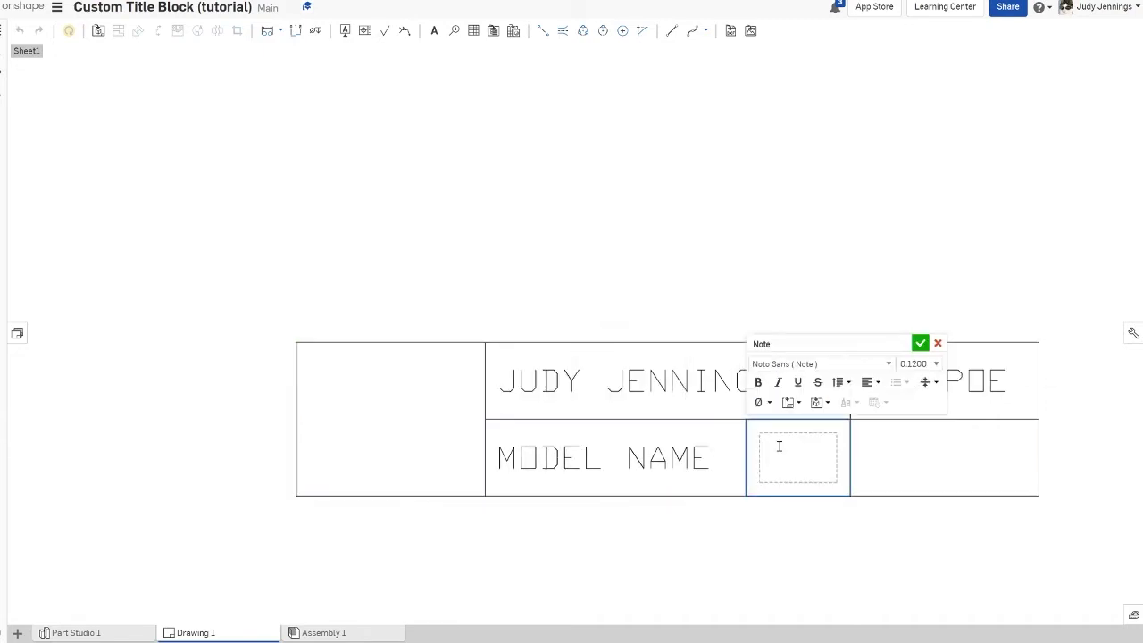
pyautogui.write('1:1')
pyautogui.click(839, 435)
pyautogui.click(937, 366)
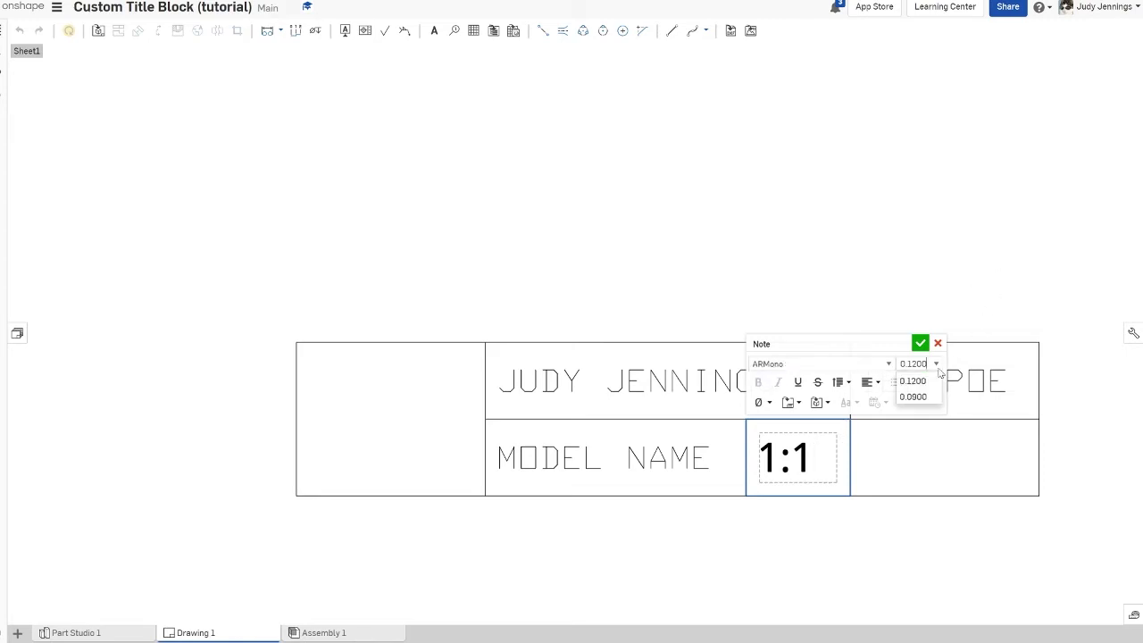
pyautogui.click(922, 404)
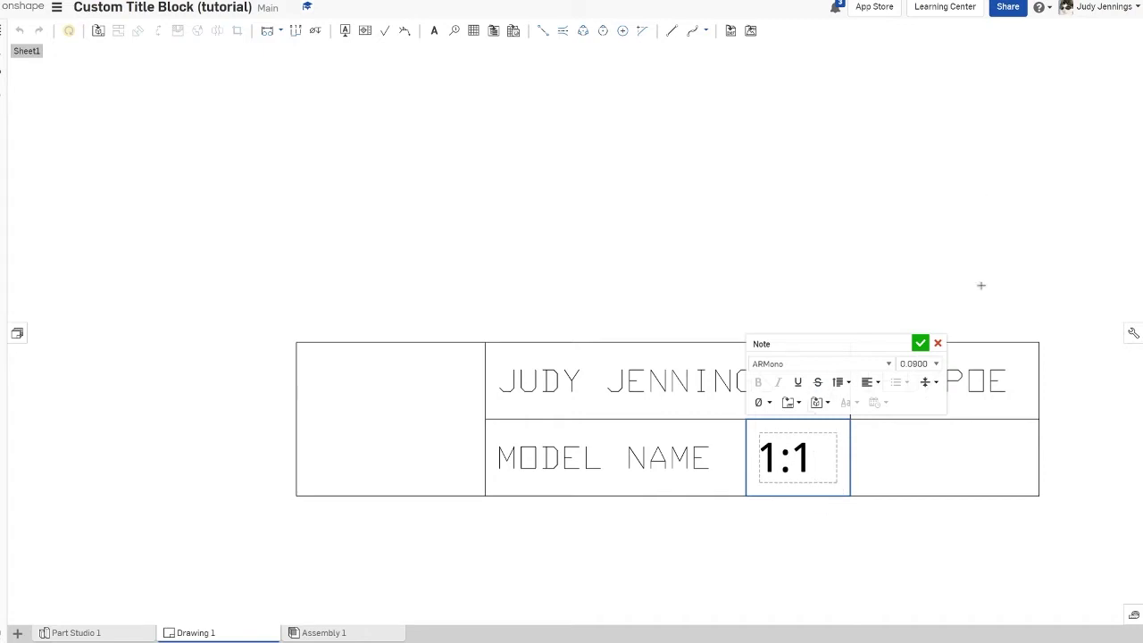
pyautogui.press('Escape')
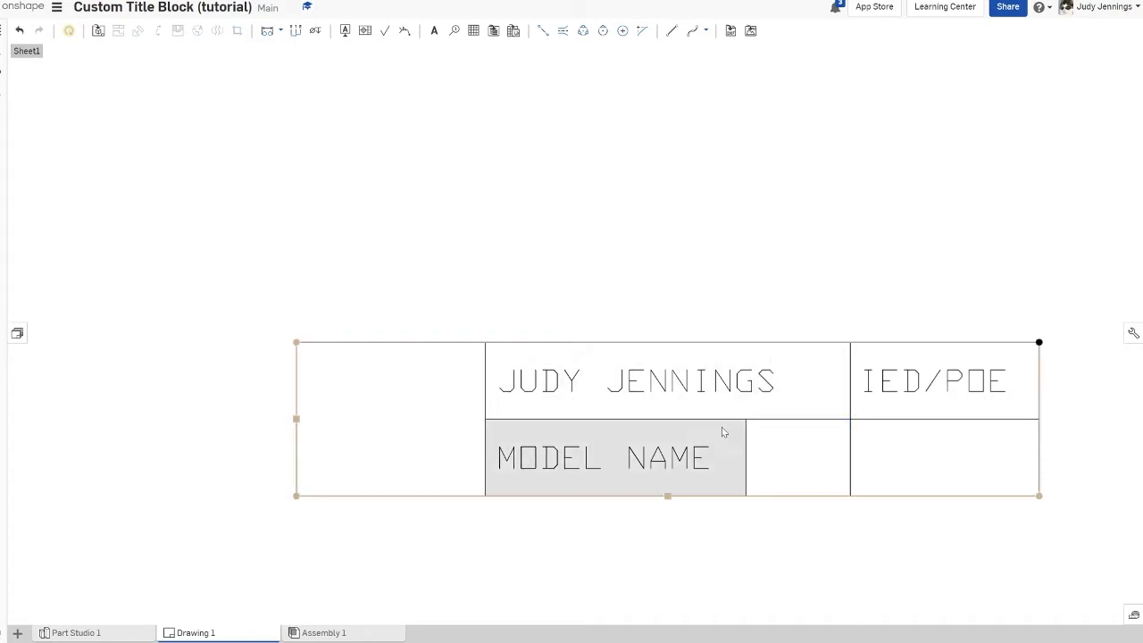
# Step: Add a 1:1 note beside MODEL NAME and set it to 0.0900 text height
pyautogui.doubleClick(775, 454)
pyautogui.write('1')
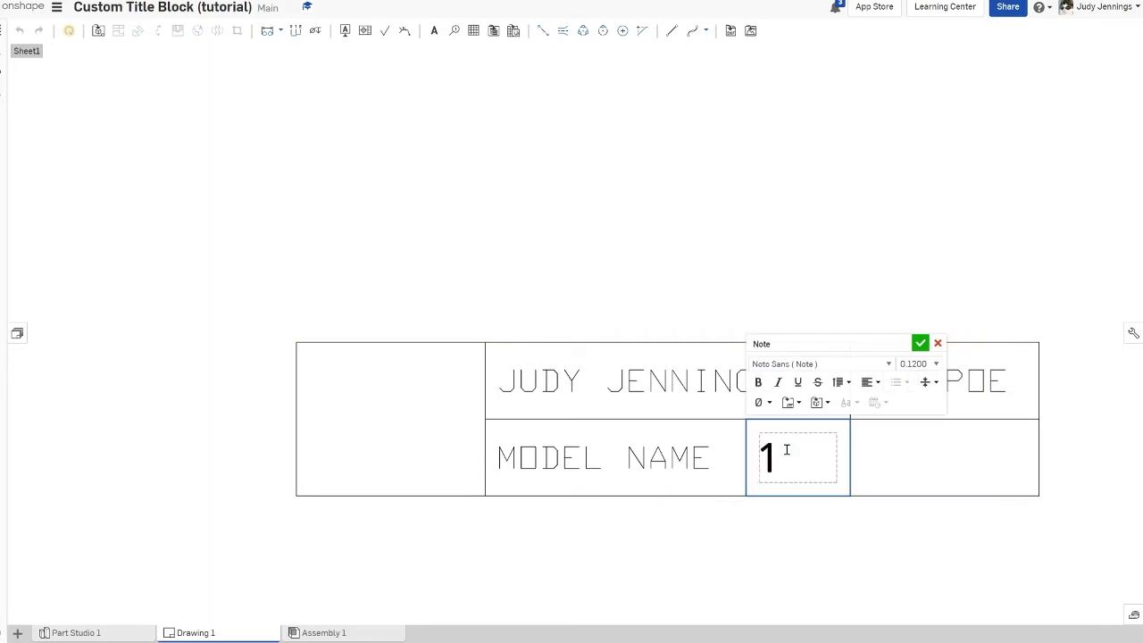
pyautogui.write(':1')
pyautogui.moveTo(812, 464); pyautogui.dragTo(765, 451)
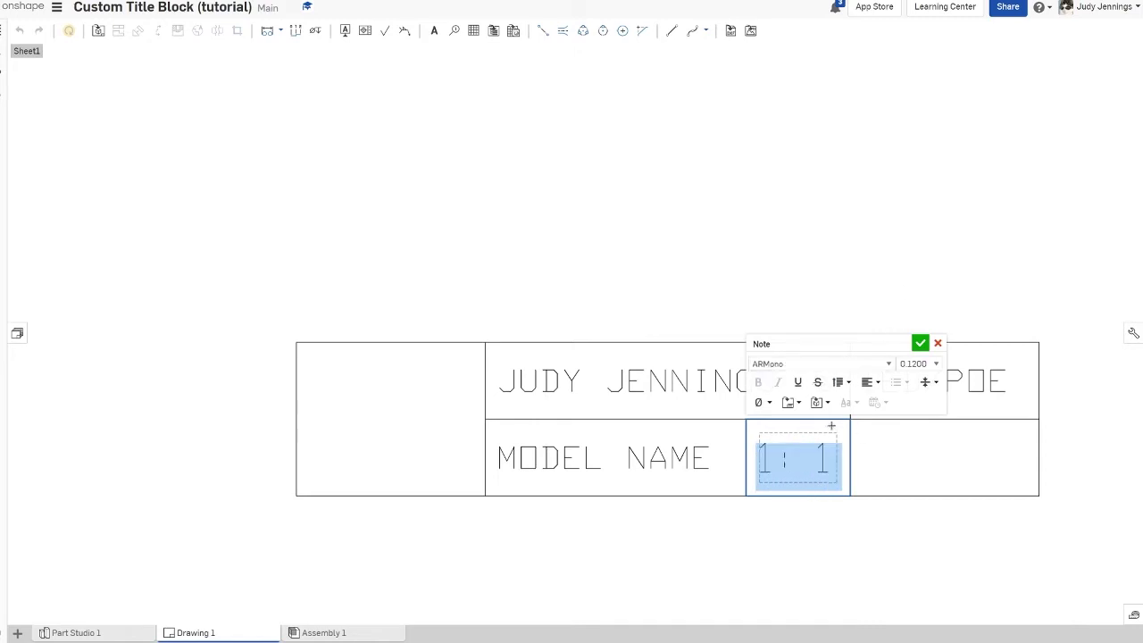
pyautogui.click(935, 364)
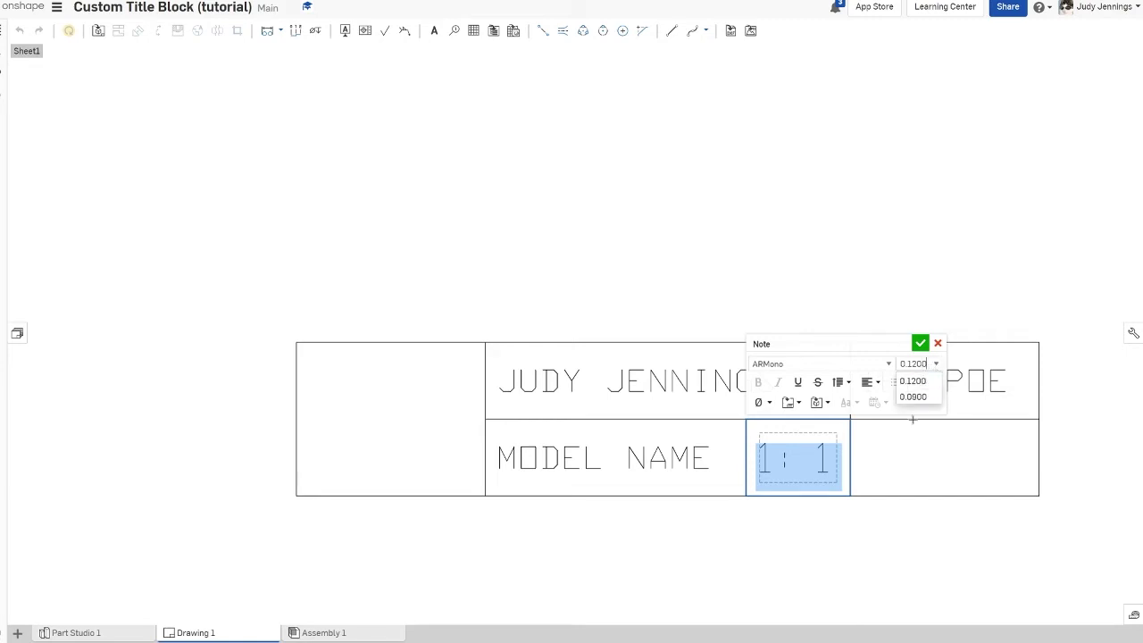
pyautogui.click(914, 396)
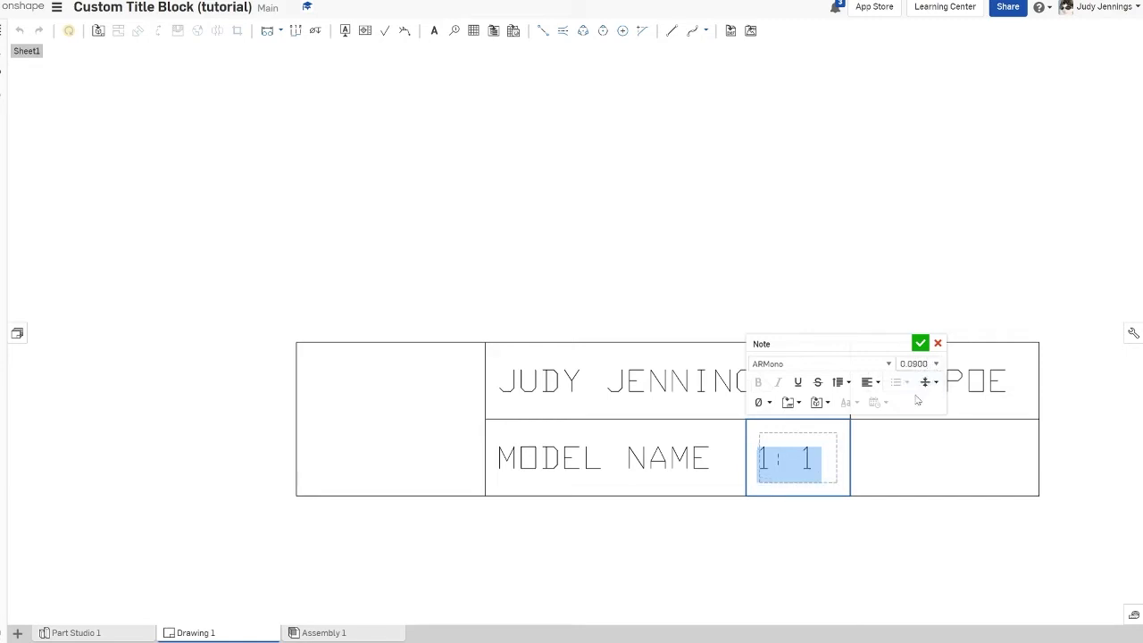
# Step: Replace the note's text with SCALE
pyautogui.click(799, 458)
pyautogui.press('BackSpace')
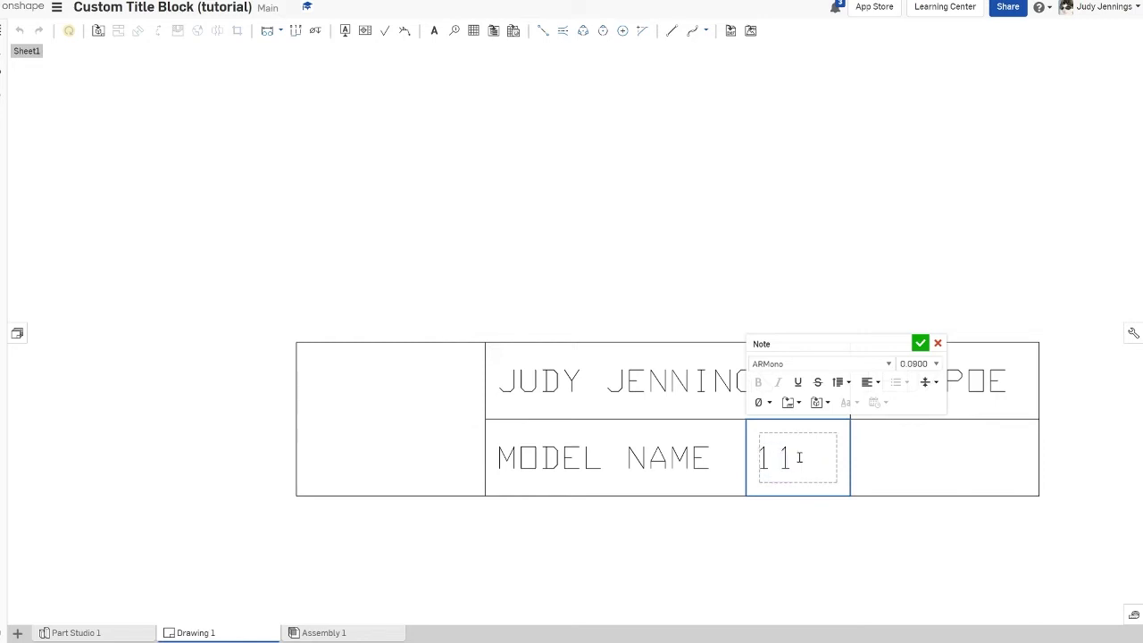
pyautogui.doubleClick(799, 458)
pyautogui.write('SCALER')
pyautogui.press('BackSpace')
pyautogui.press('BackSpace')
pyautogui.press('BackSpace')
pyautogui.write(';')
pyautogui.press('BackSpace')
pyautogui.write('LE')
# Step: Commit the SCALE note, shift the MODEL NAME/SCALE divider left, and stretch the table's left edge outward
pyautogui.click(920, 343)
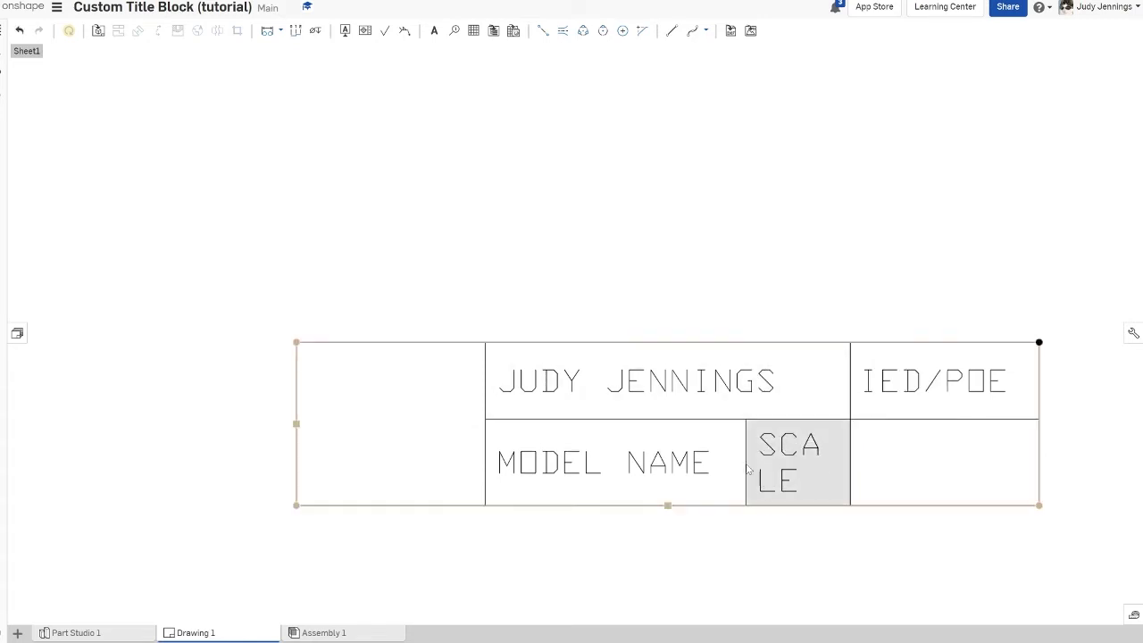
pyautogui.moveTo(748, 456); pyautogui.dragTo(721, 457)
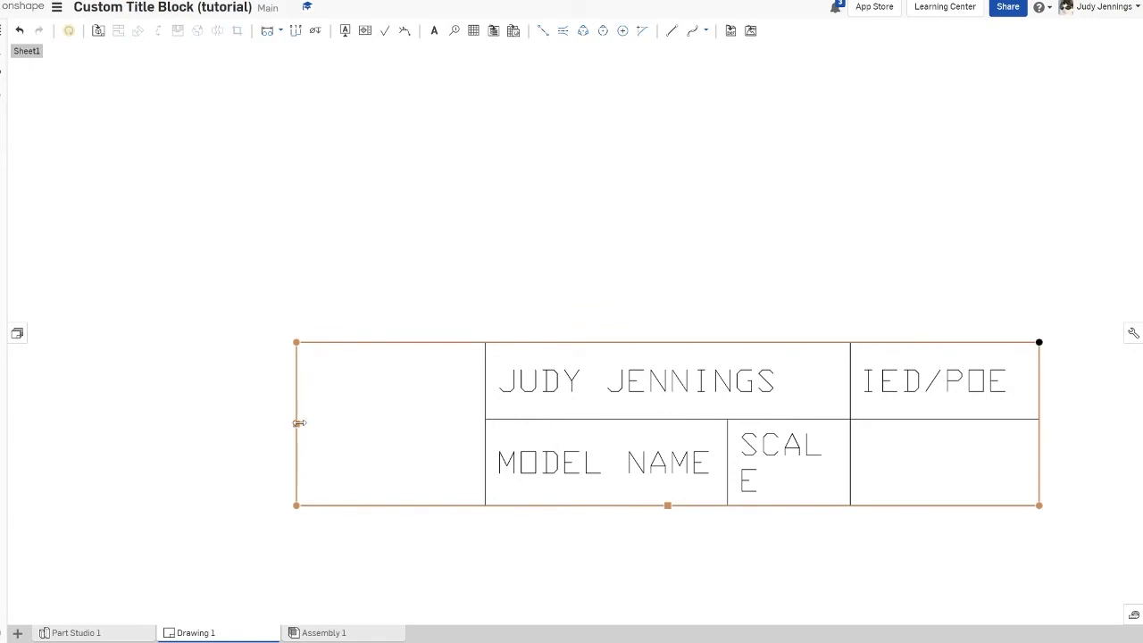
pyautogui.moveTo(296, 422); pyautogui.dragTo(240, 424)
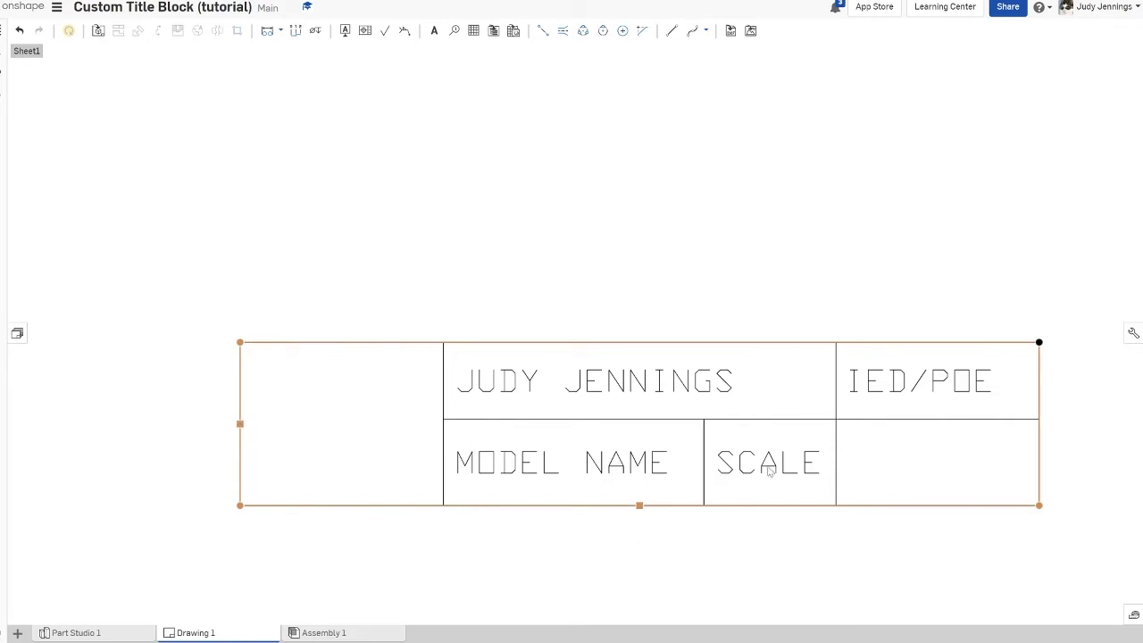
# Step: Add a DATE note in ARMono at 0.0900 height in the cell right of SCALE
pyautogui.click(864, 457)
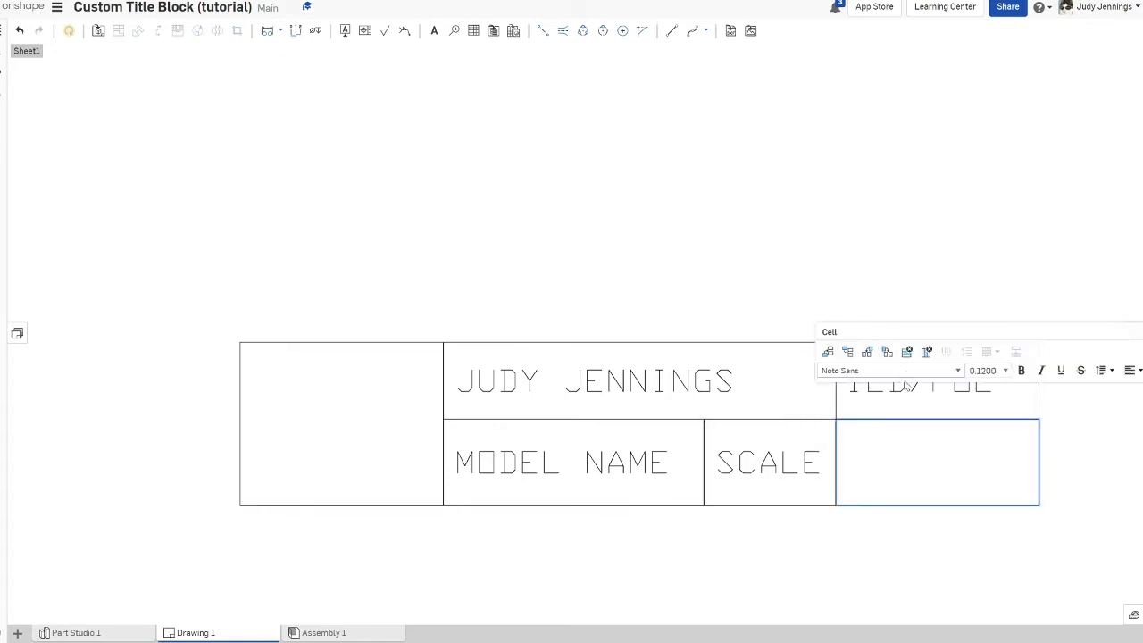
pyautogui.click(887, 436)
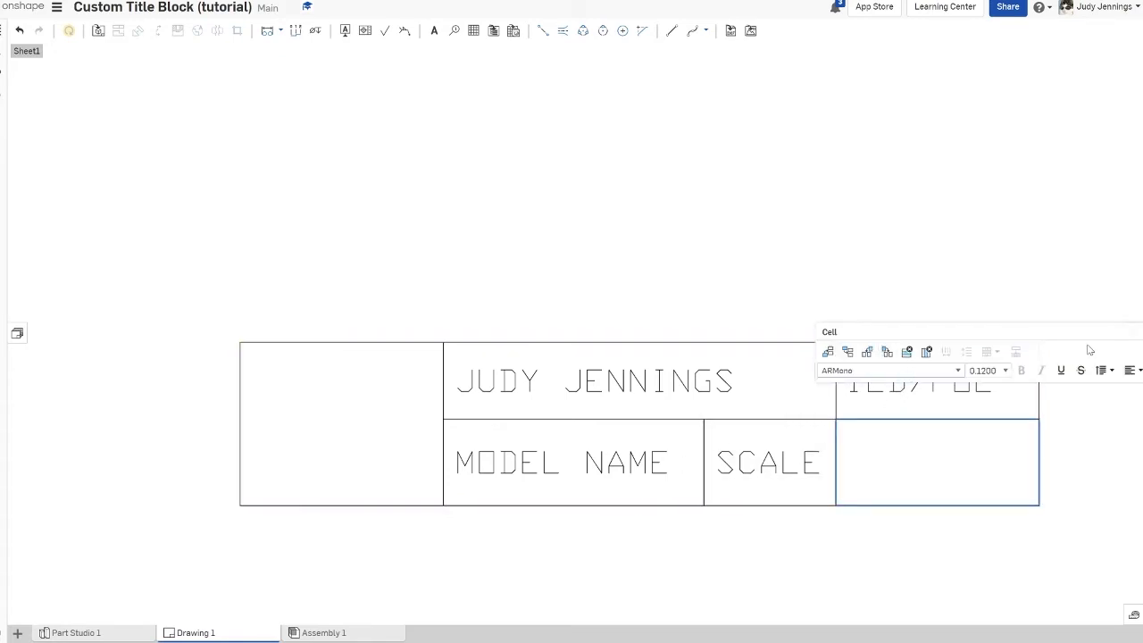
pyautogui.click(1005, 370)
pyautogui.click(982, 403)
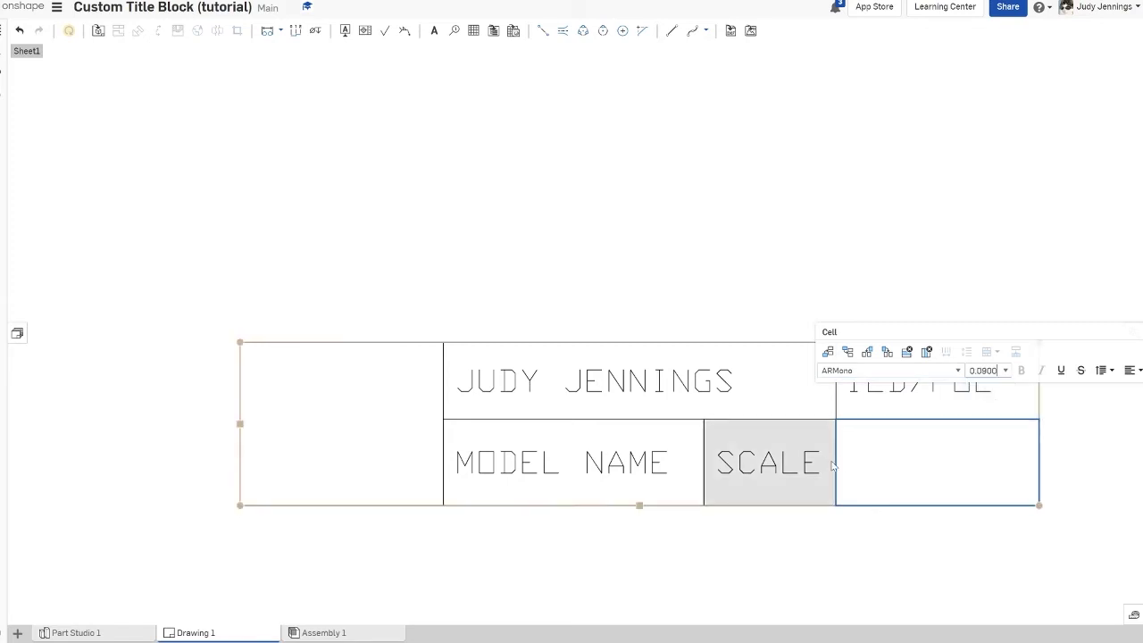
pyautogui.doubleClick(880, 450)
pyautogui.write('DAT')
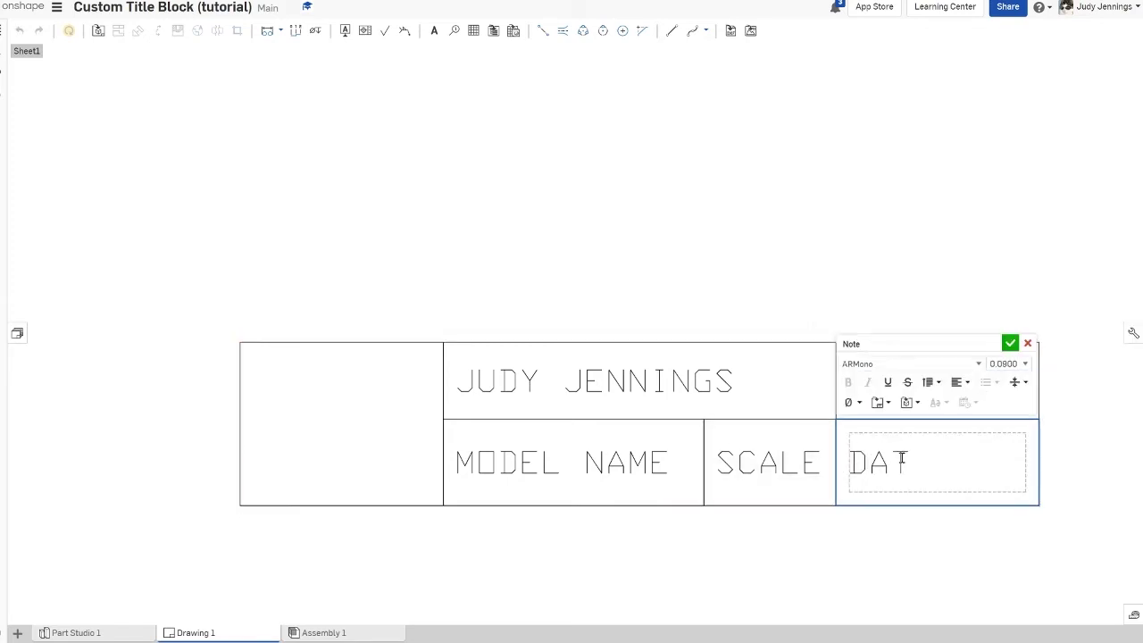
pyautogui.write('E')
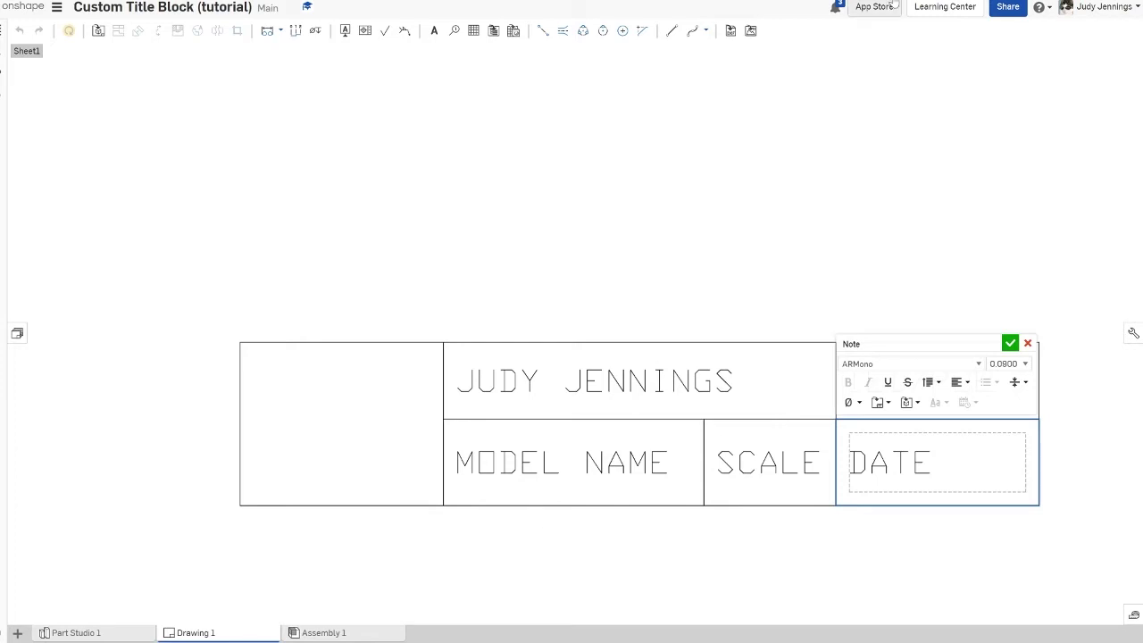
pyautogui.click(1014, 345)
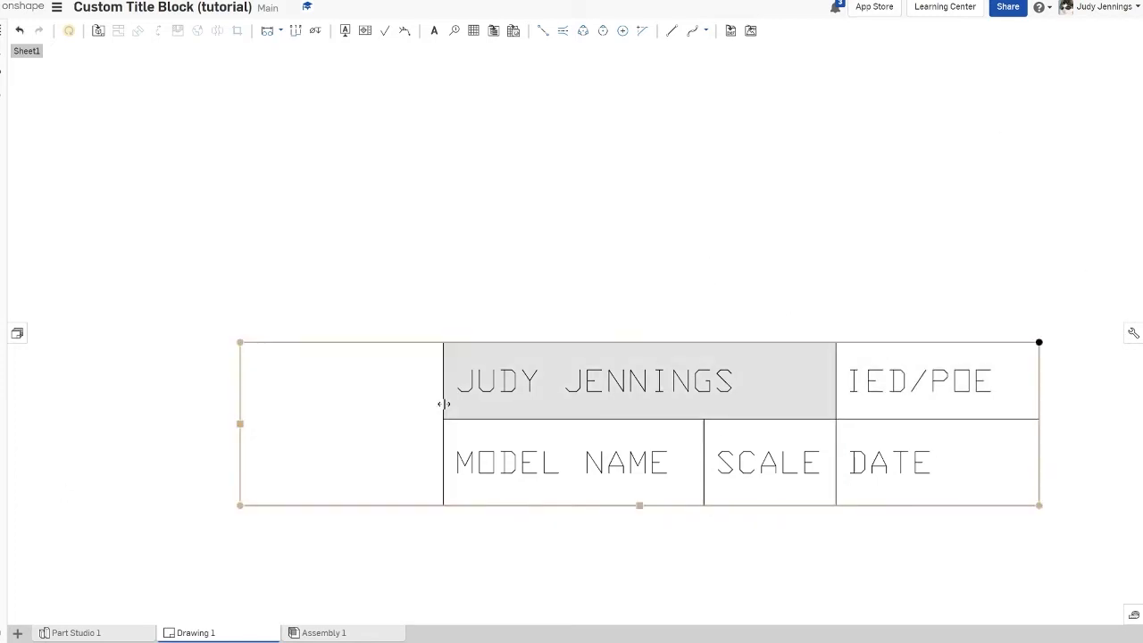
# Step: Rebalance the column dividers, widening the left logo cell and fitting SCALE on one line
pyautogui.moveTo(443, 406)
pyautogui.mouseDown()
pyautogui.moveTo(413, 403)
pyautogui.moveTo(466, 404)
pyautogui.moveTo(441, 402)
pyautogui.mouseUp()
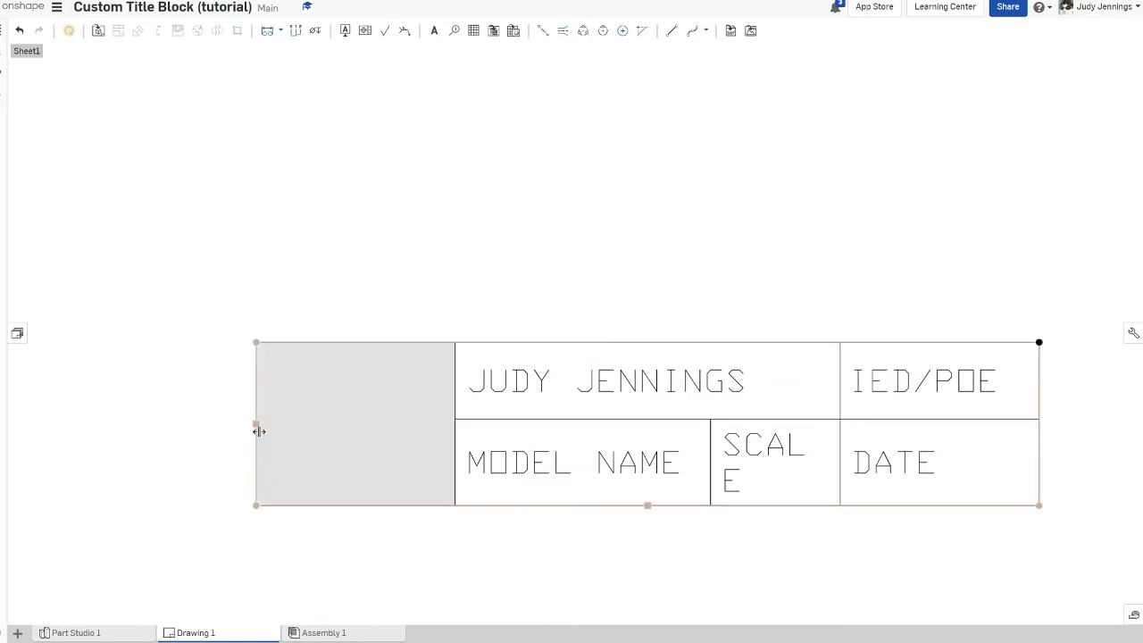
pyautogui.moveTo(258, 430); pyautogui.dragTo(222, 431)
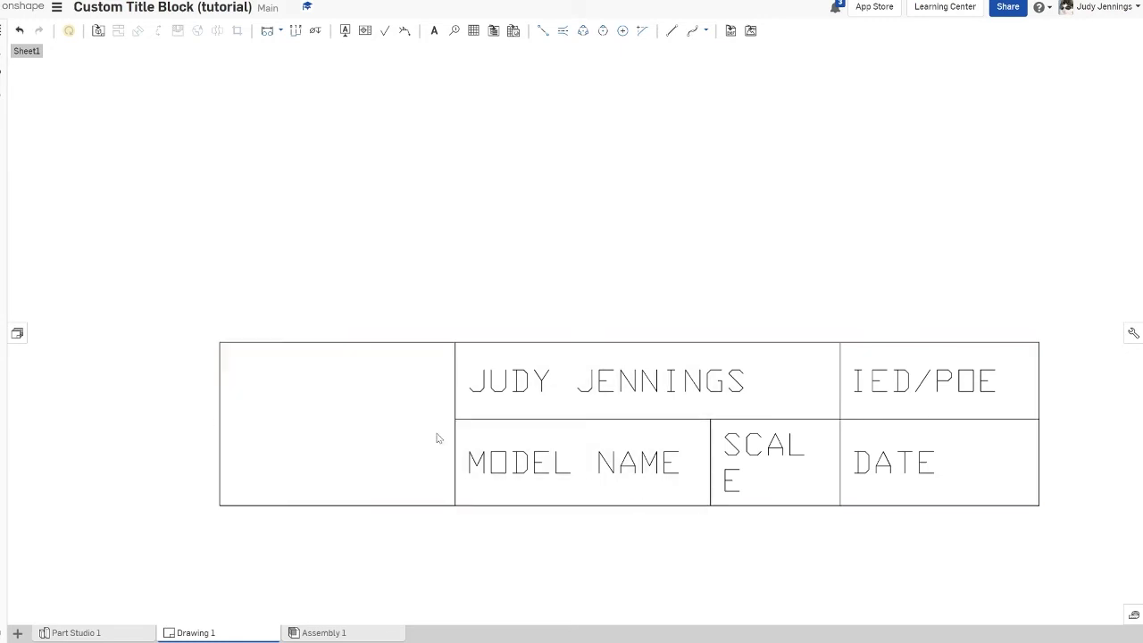
pyautogui.moveTo(454, 435); pyautogui.dragTo(408, 426)
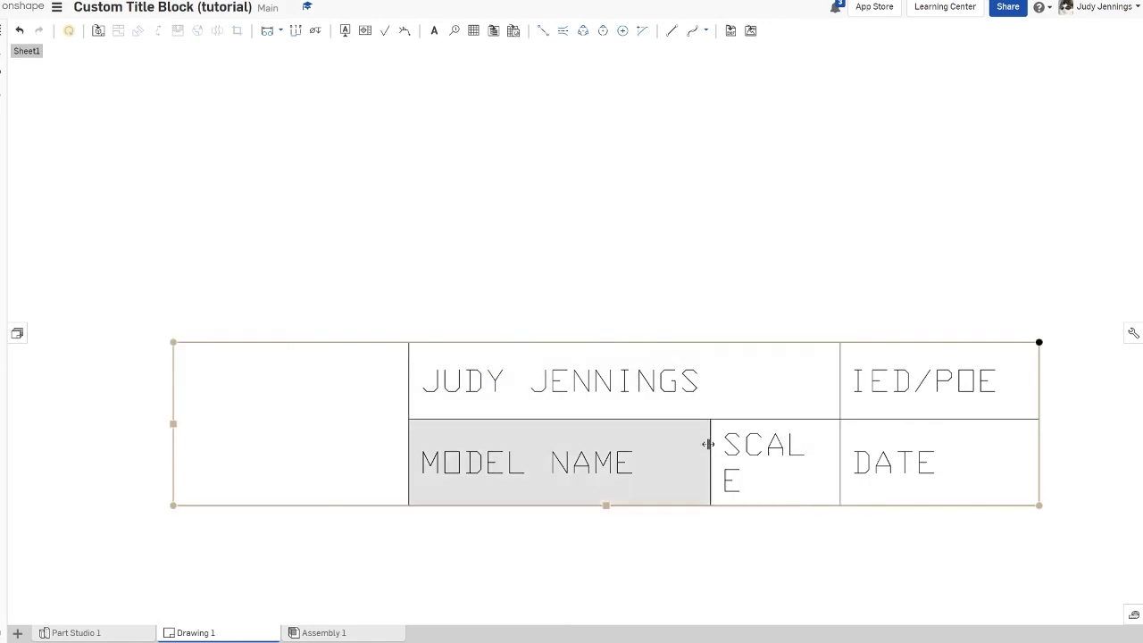
pyautogui.moveTo(709, 443); pyautogui.dragTo(688, 447)
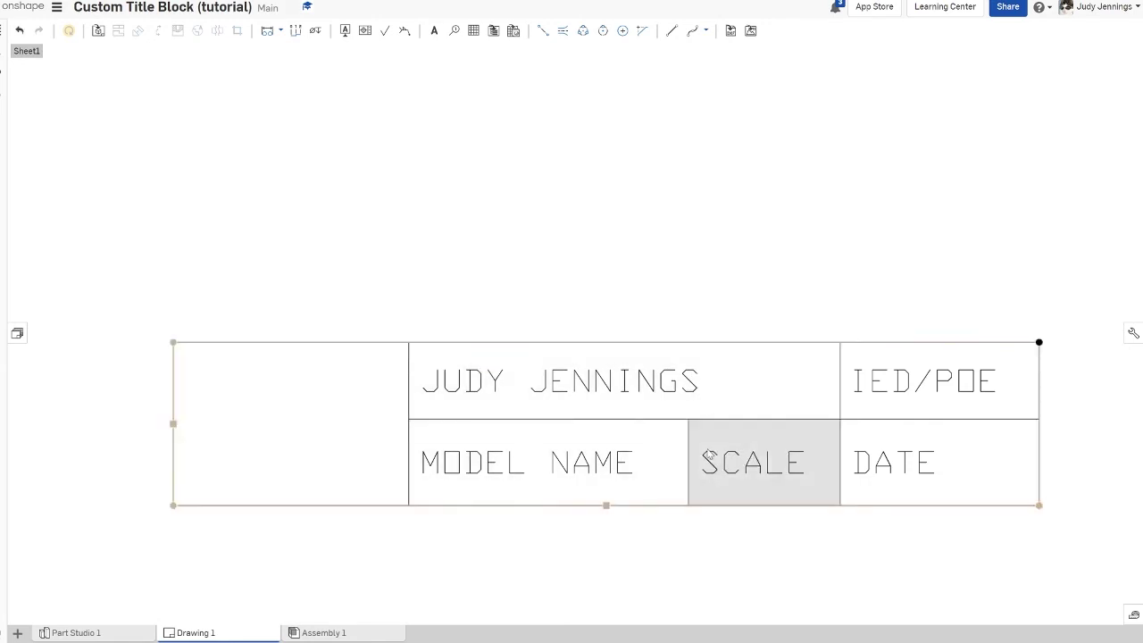
pyautogui.click(858, 190)
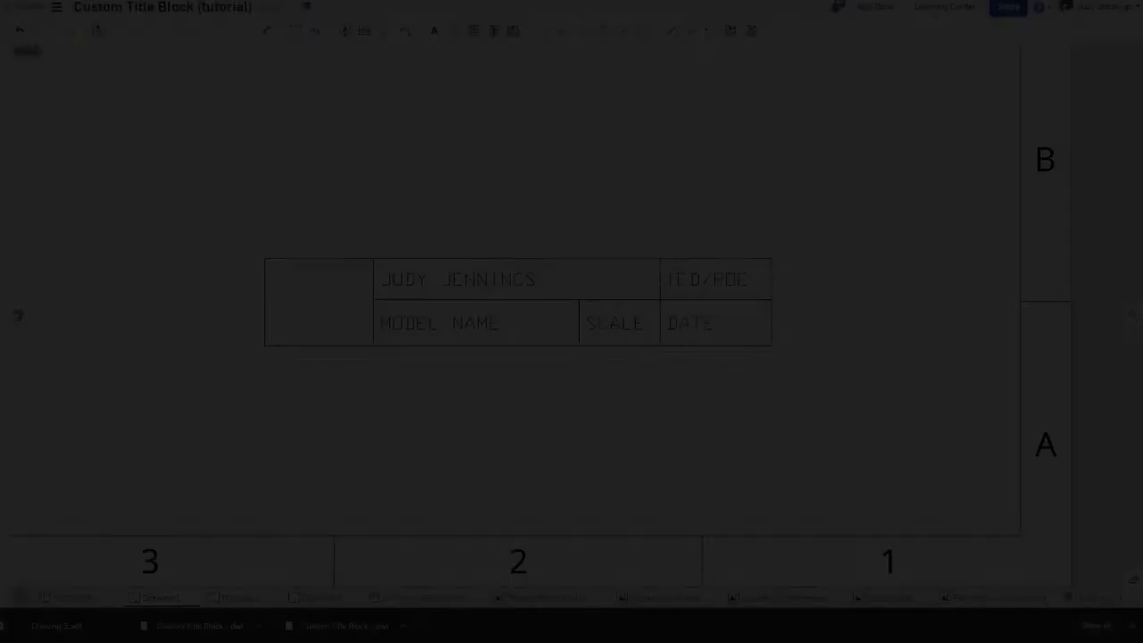
# Step: Choose the Shapes-02-01.png (1) image from the document's image list
pyautogui.scroll(3, 416, 208)
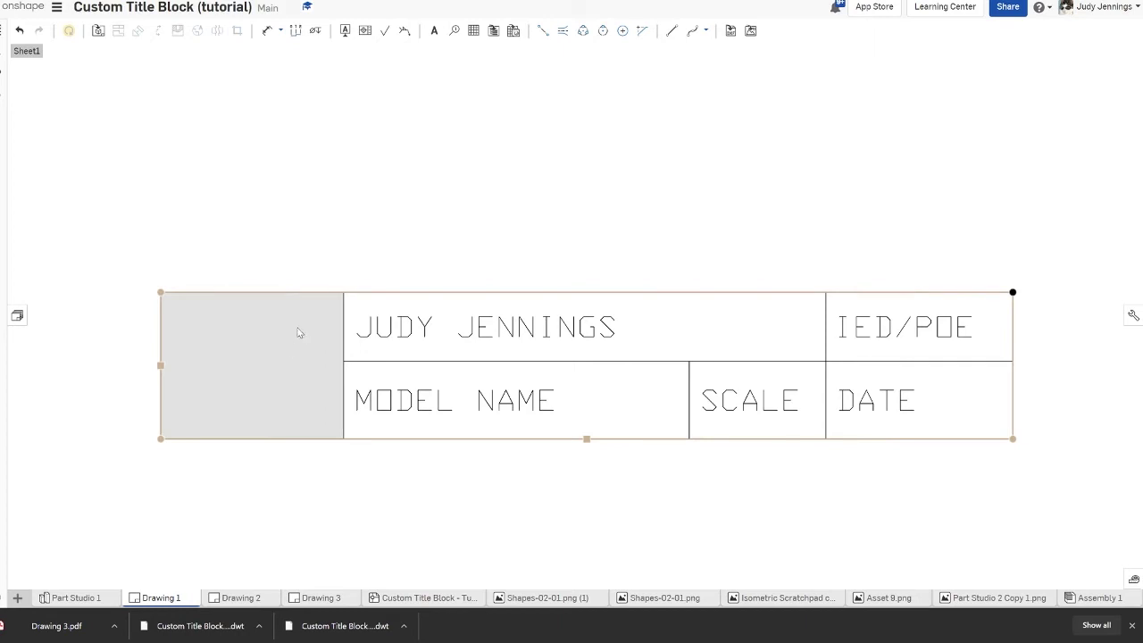
pyautogui.click(751, 32)
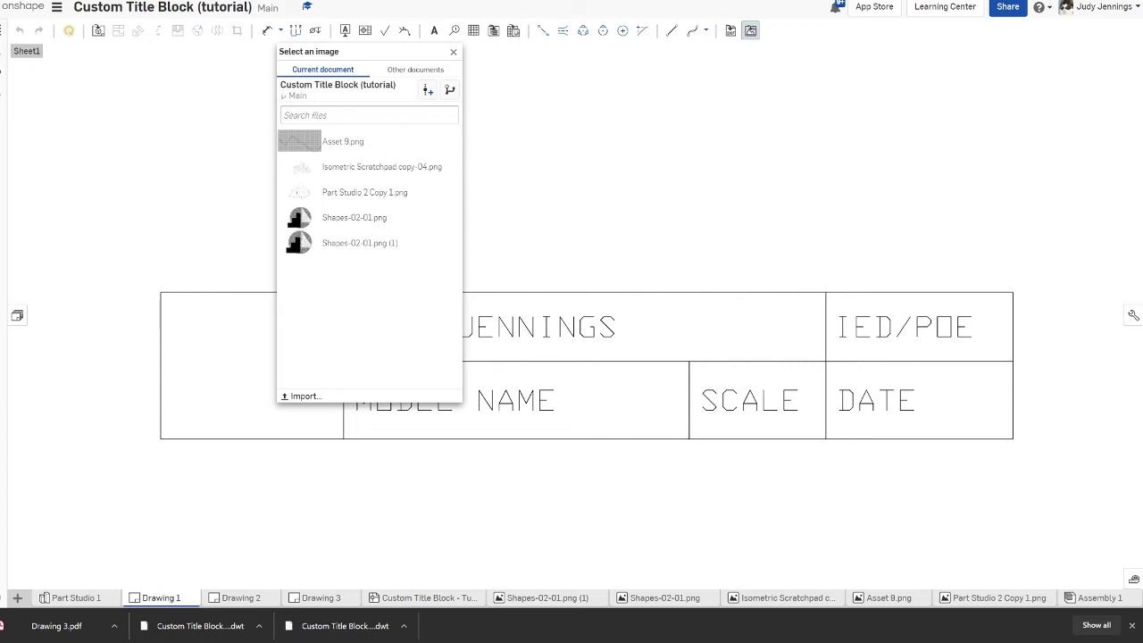
pyautogui.click(371, 250)
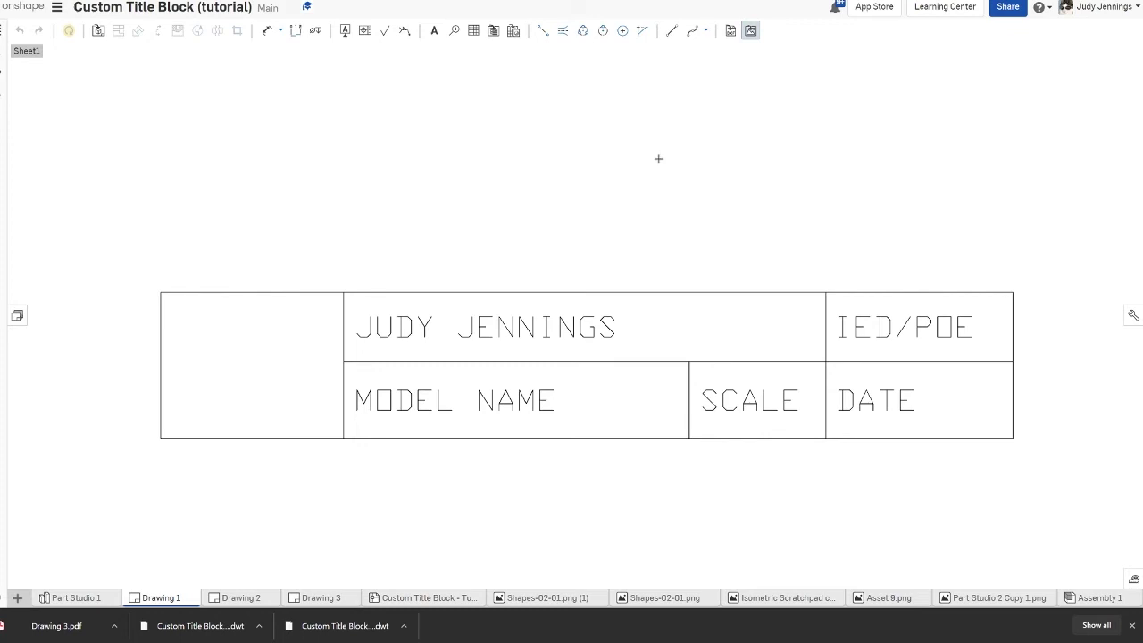
# Step: Place the Shapes-02-01.png logo above the title block by its two corners
pyautogui.click(478, 80)
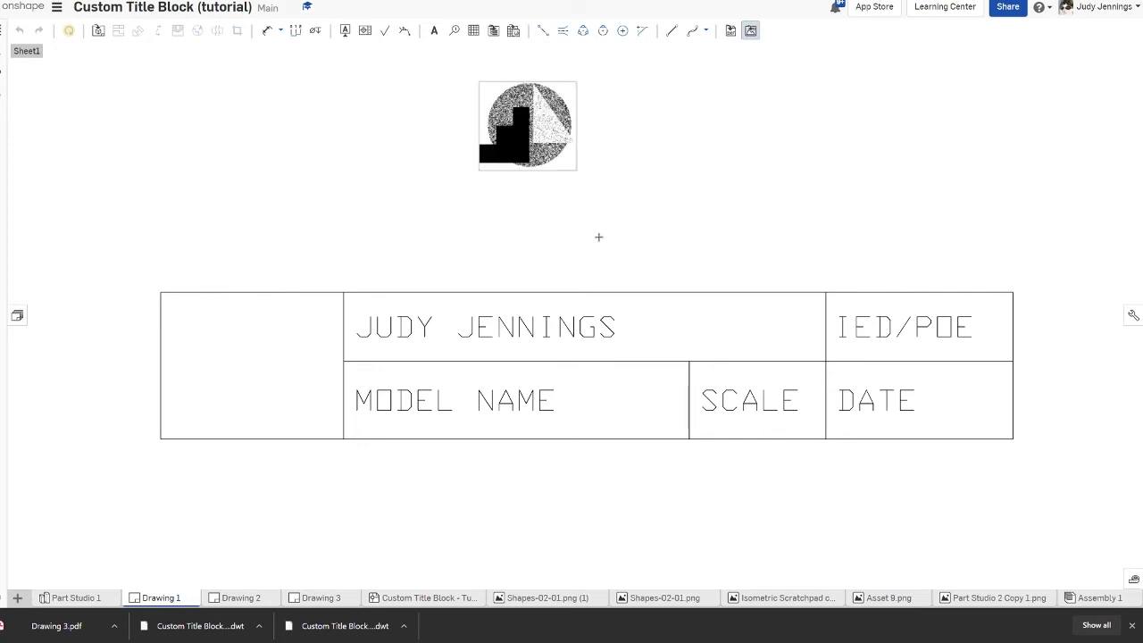
pyautogui.click(628, 272)
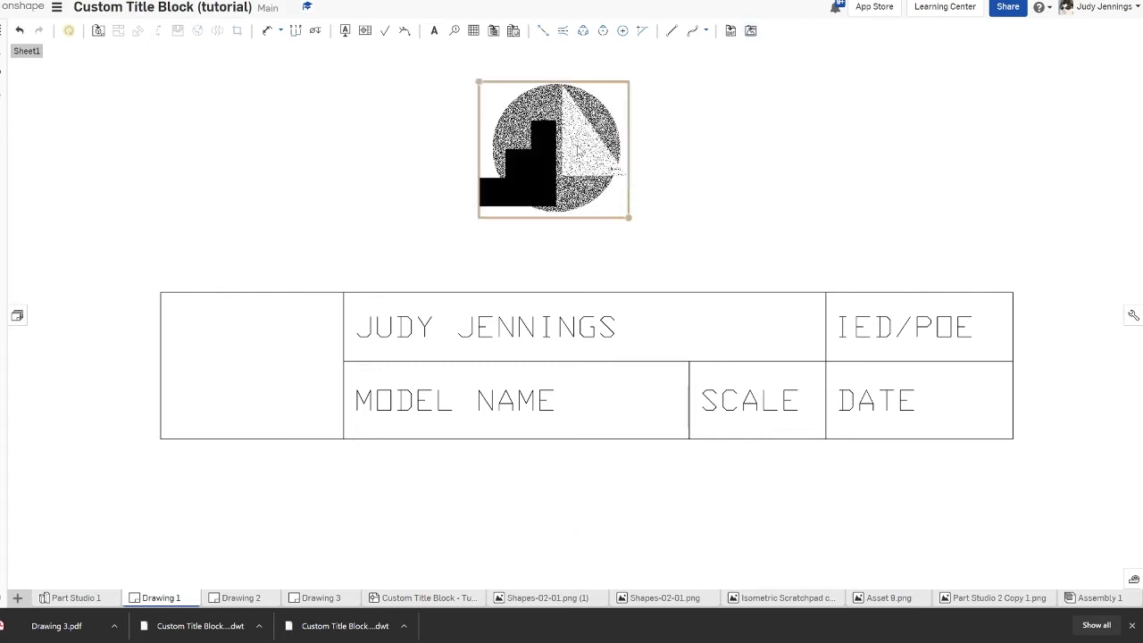
pyautogui.click(222, 216)
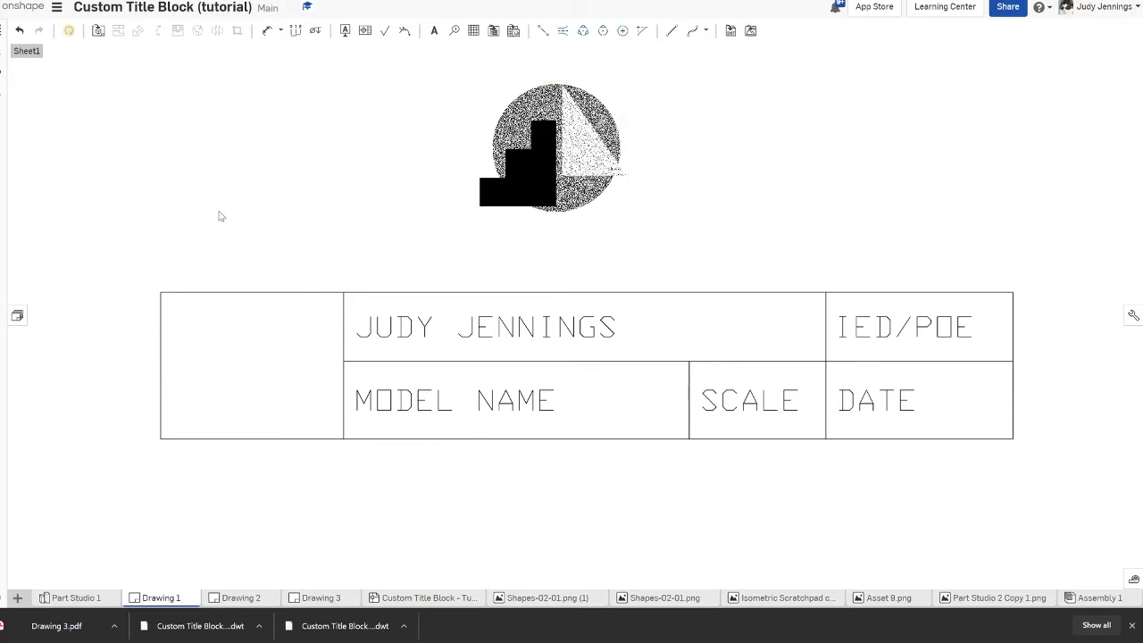
# Step: Insert a second, smaller Shapes-02-01.png copy to the right of the first
pyautogui.click(751, 31)
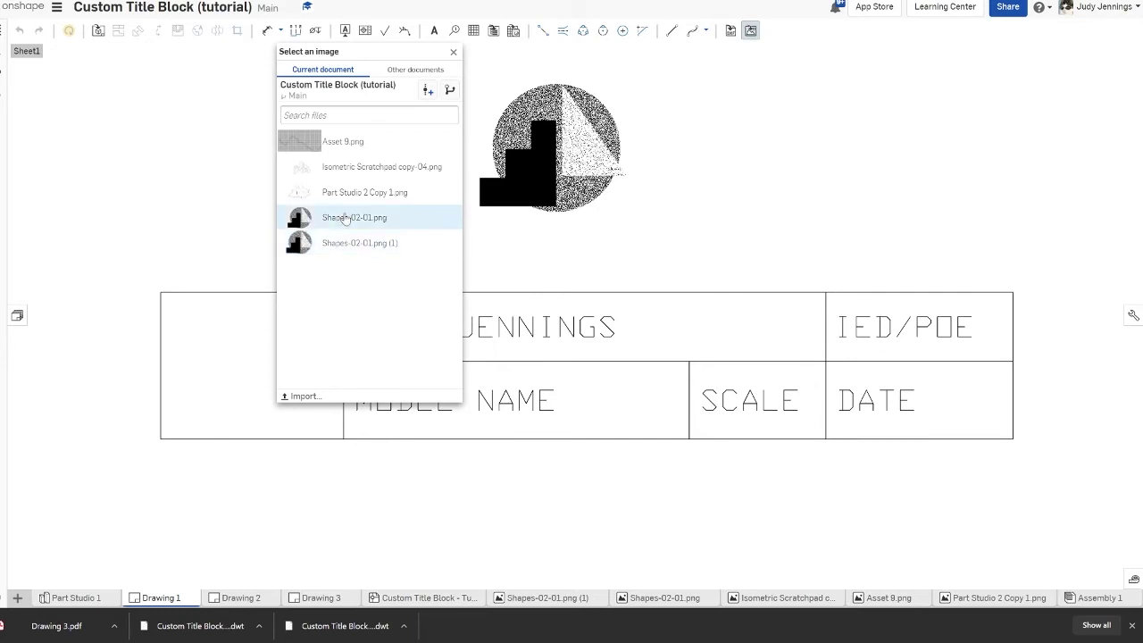
pyautogui.click(295, 217)
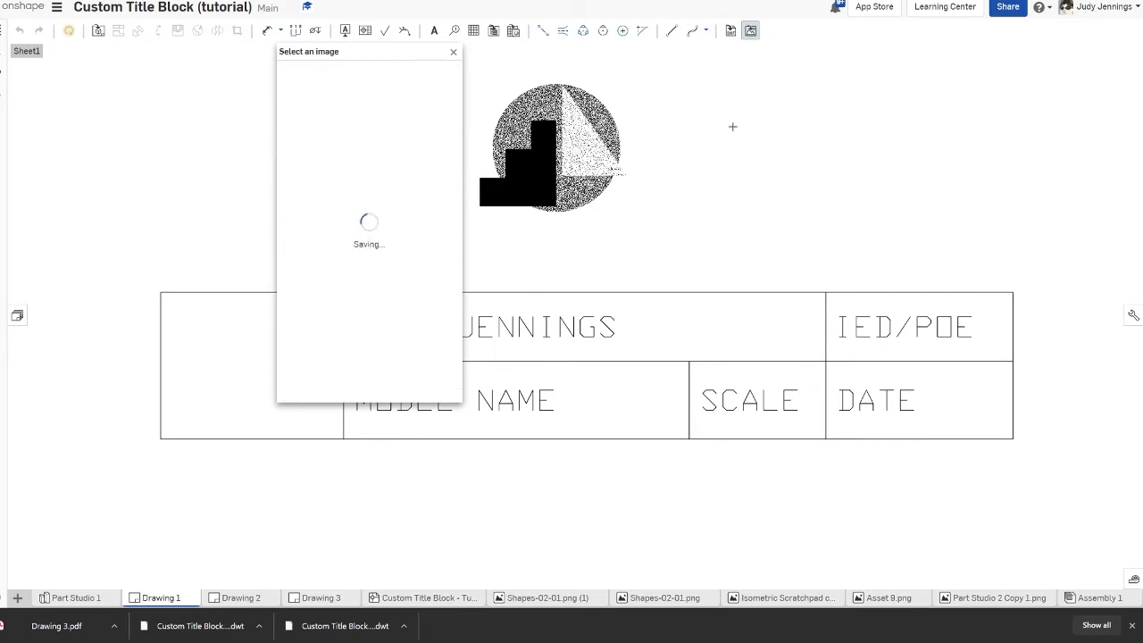
pyautogui.click(801, 235)
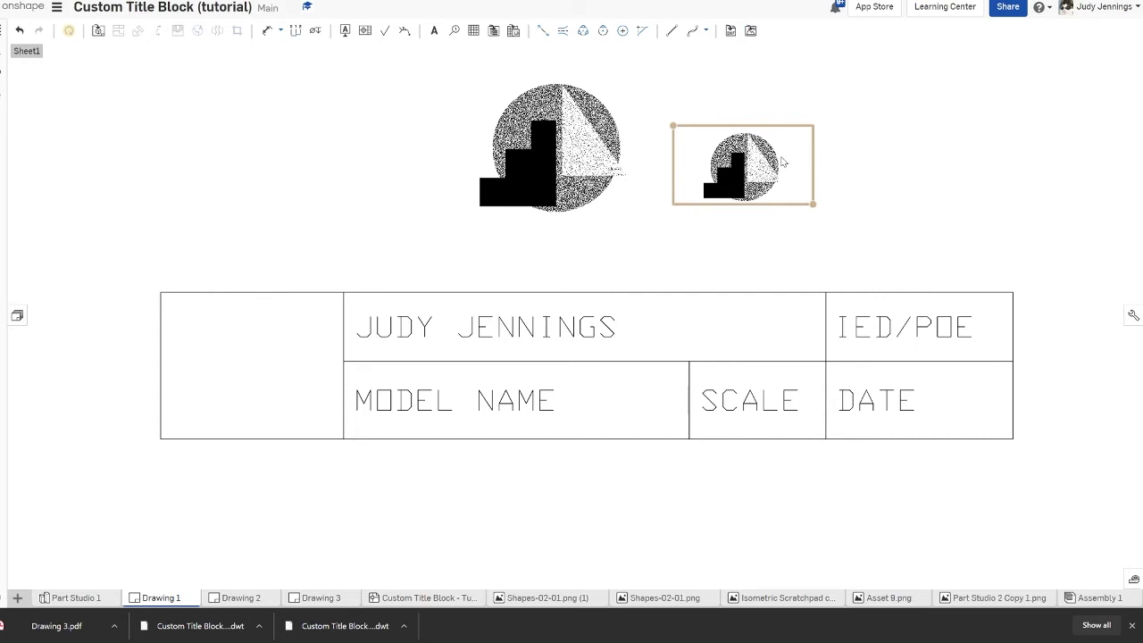
# Step: Drag the small logo copy onto the title block's left cell and reselect it
pyautogui.moveTo(790, 167); pyautogui.dragTo(292, 363)
pyautogui.click(487, 339)
pyautogui.click(444, 347)
pyautogui.click(420, 379)
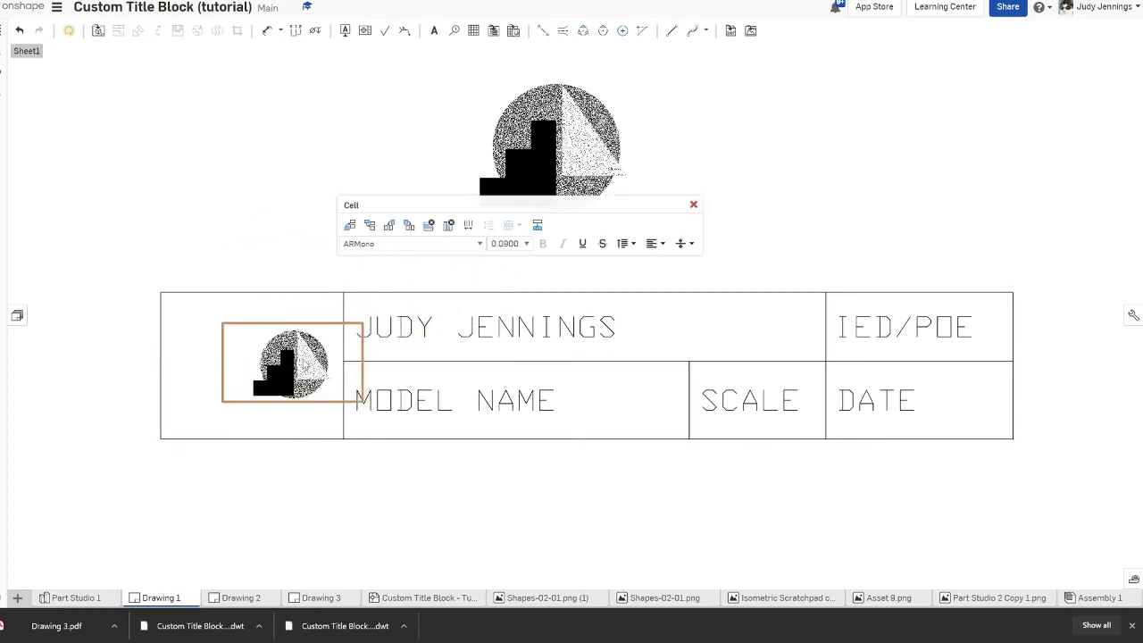
pyautogui.click(299, 362)
pyautogui.click(299, 362)
pyautogui.click(306, 362)
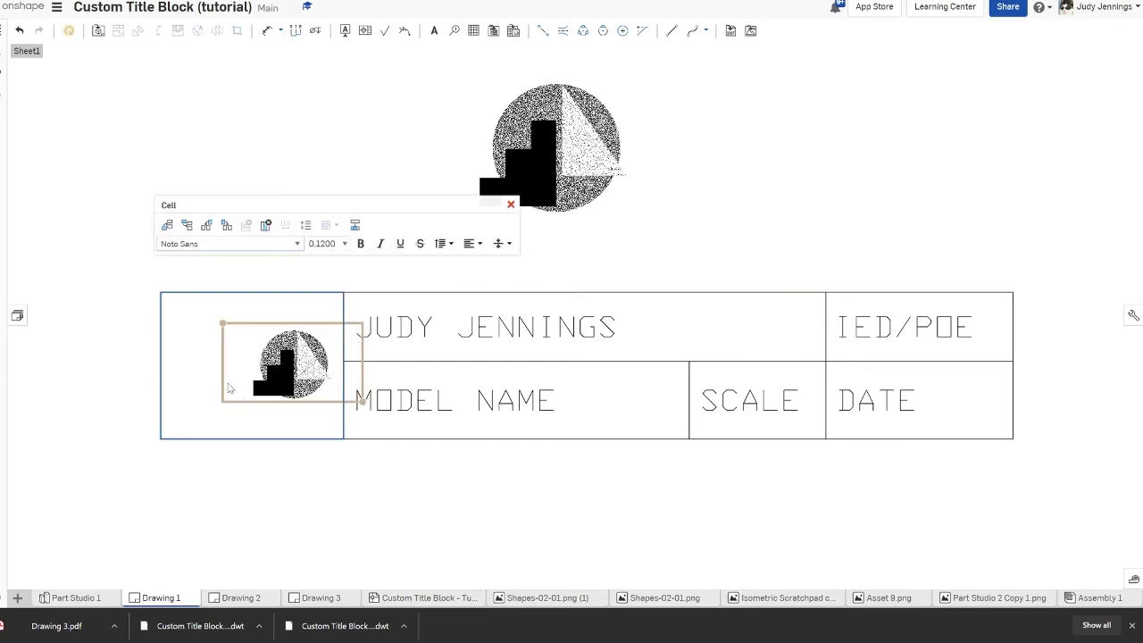
pyautogui.click(321, 318)
pyautogui.click(332, 367)
pyautogui.scroll(5, 286, 373)
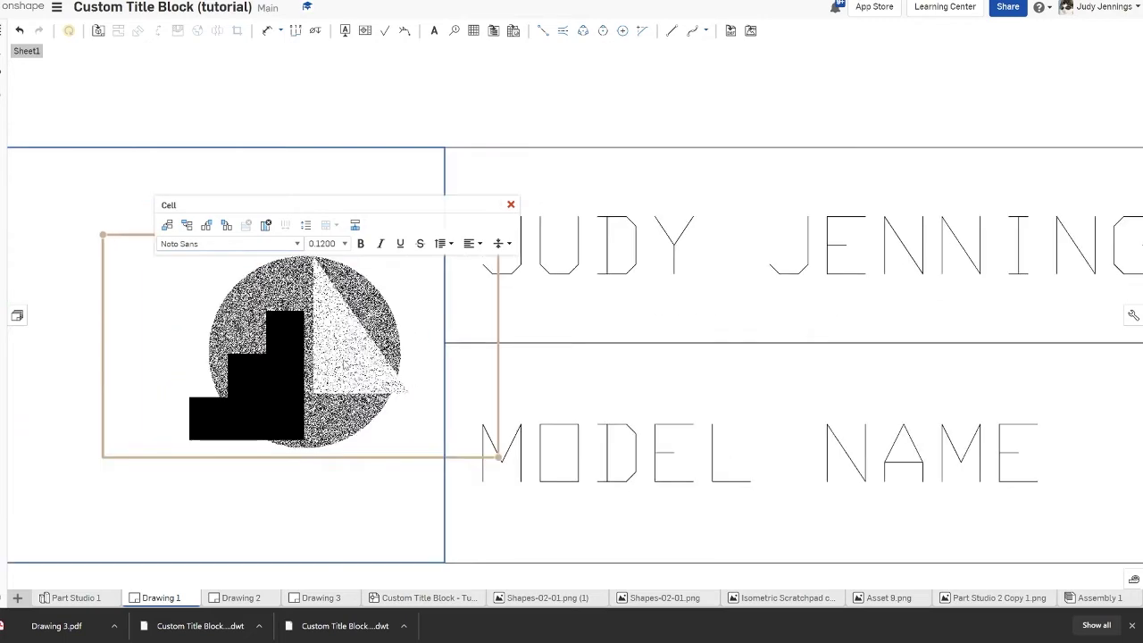
pyautogui.scroll(-4, 345, 364)
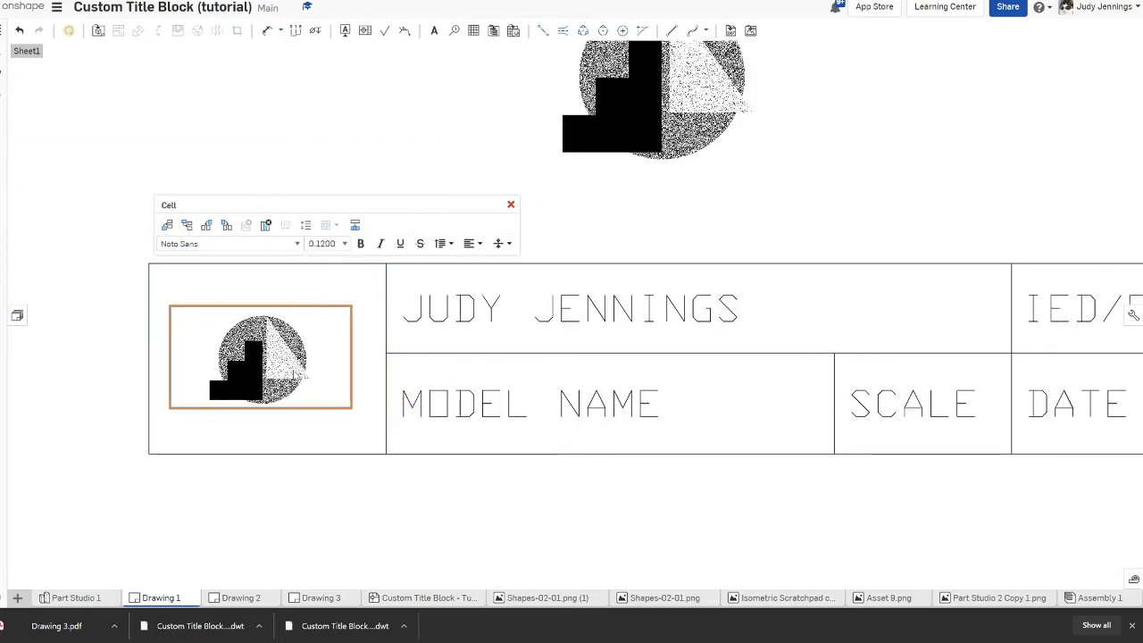
pyautogui.click(341, 403)
pyautogui.click(268, 356)
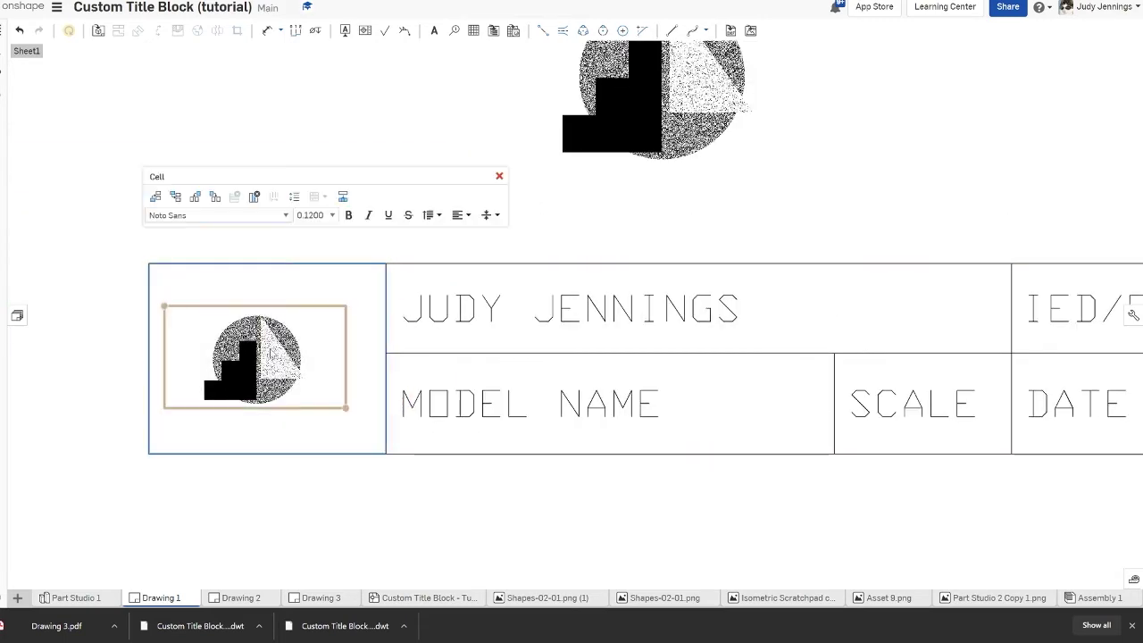
# Step: Move the small logo to the upper left above the title block and enlarge it
pyautogui.moveTo(269, 354); pyautogui.dragTo(235, 91)
pyautogui.click(187, 103)
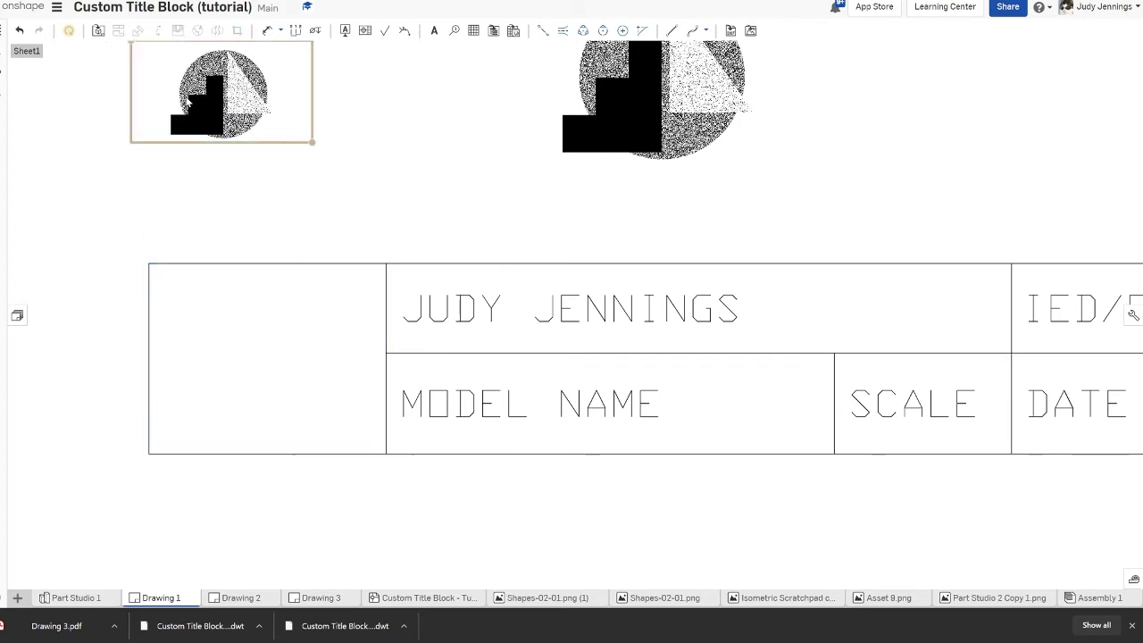
pyautogui.moveTo(312, 142); pyautogui.dragTo(398, 190)
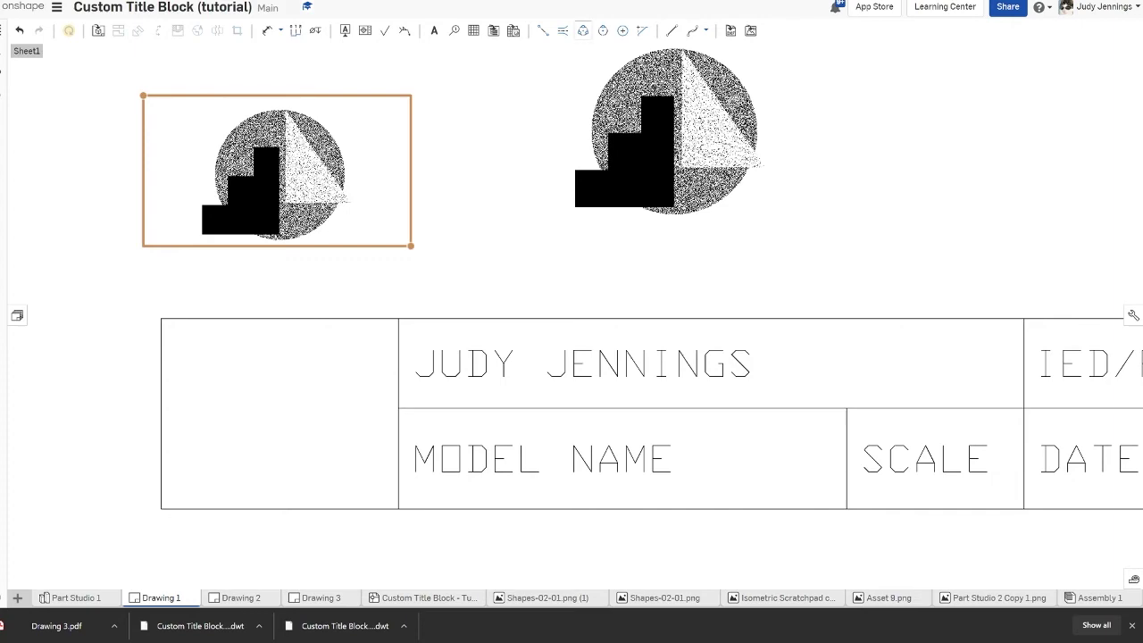
# Step: Try the enlarged logo in the left cell, then move it back above the table
pyautogui.moveTo(294, 187); pyautogui.dragTo(303, 430)
pyautogui.click(295, 445)
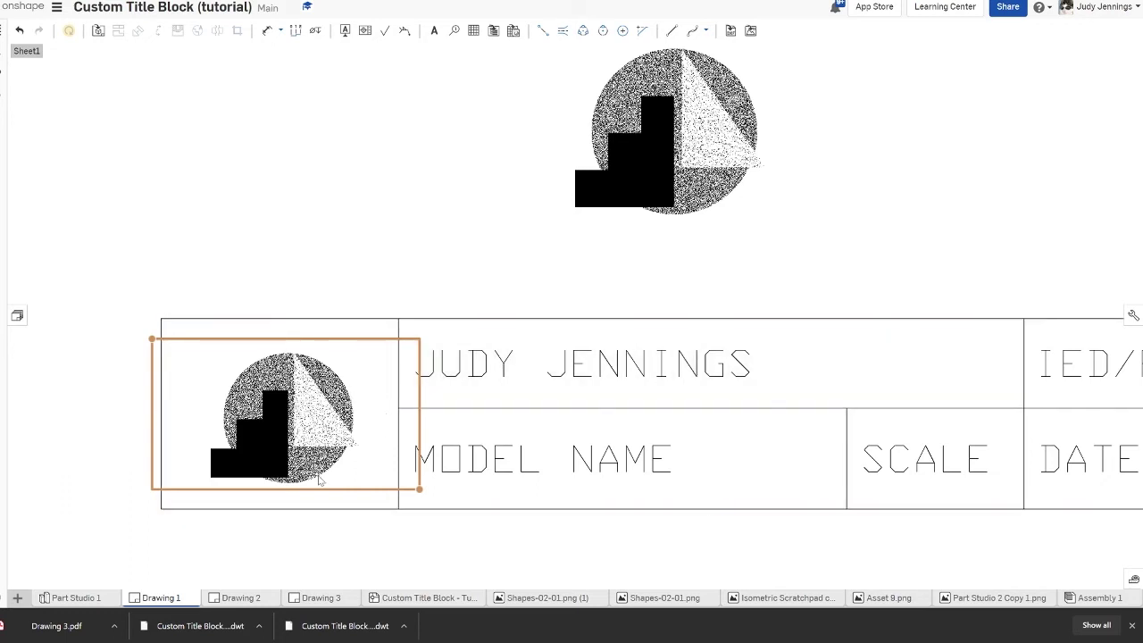
pyautogui.click(427, 403)
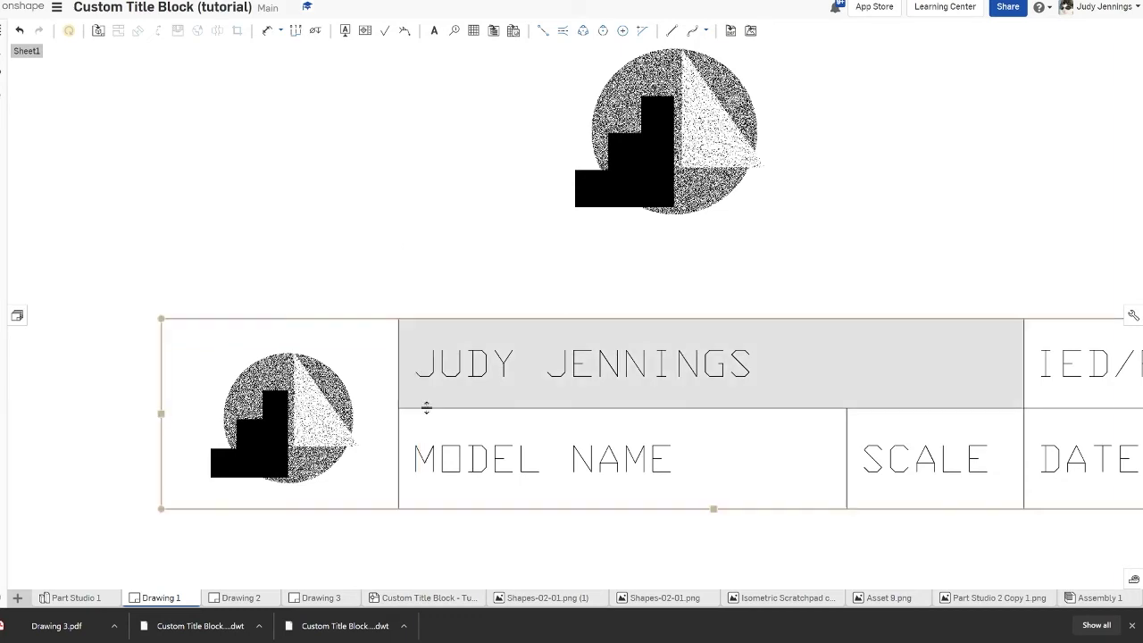
pyautogui.click(309, 455)
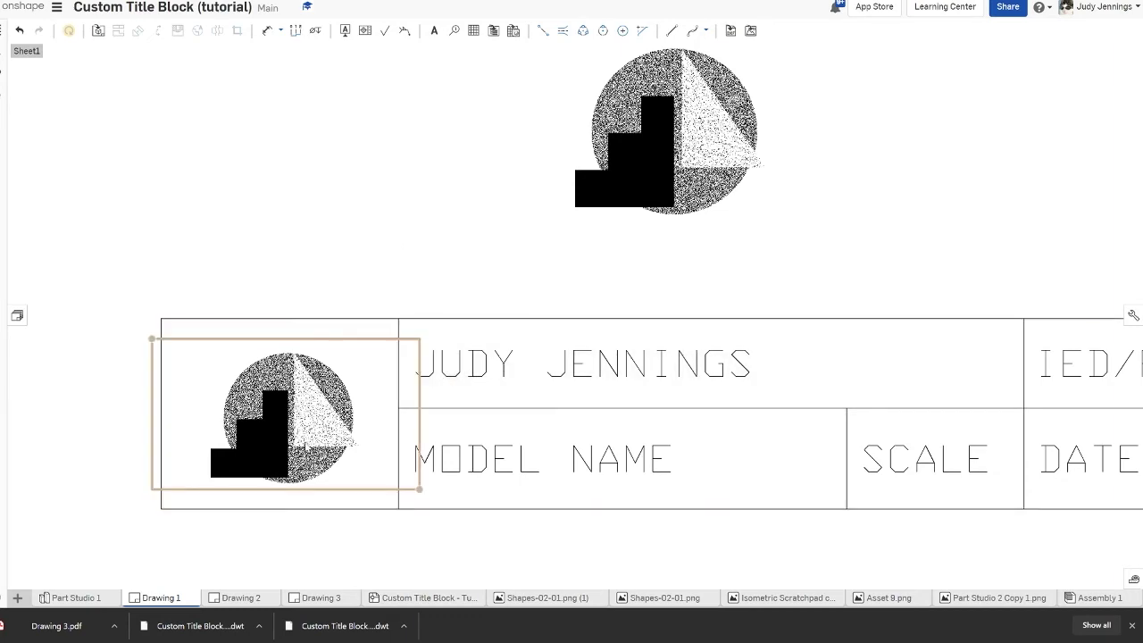
pyautogui.moveTo(308, 444); pyautogui.dragTo(392, 202)
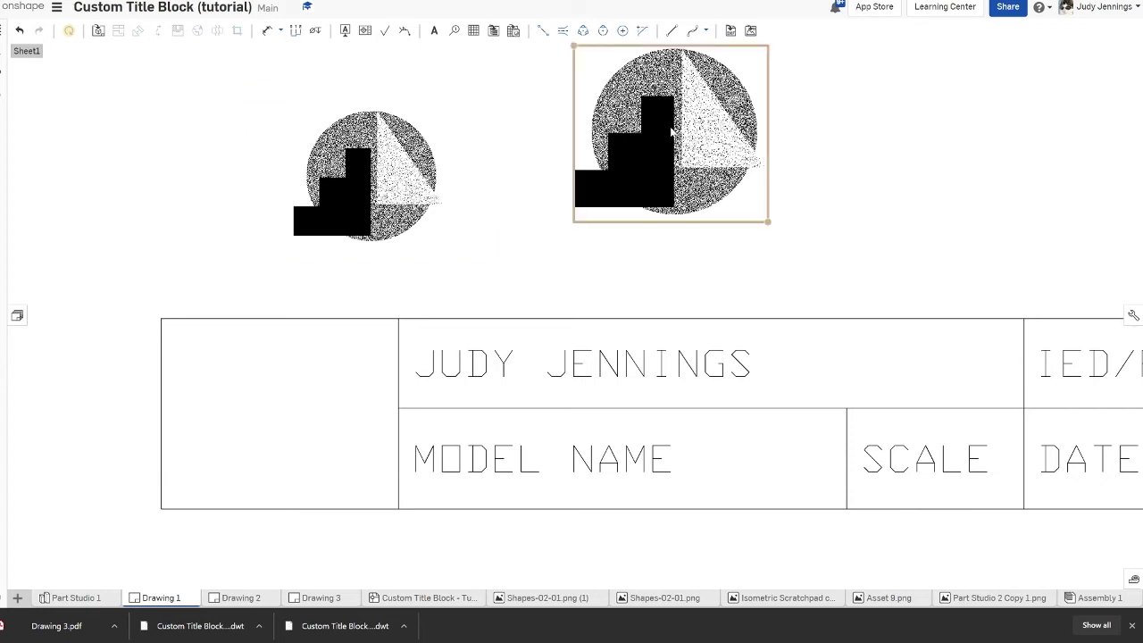
# Step: Delete the extra logo copy and drop the large logo into the left cell
pyautogui.press('Delete')
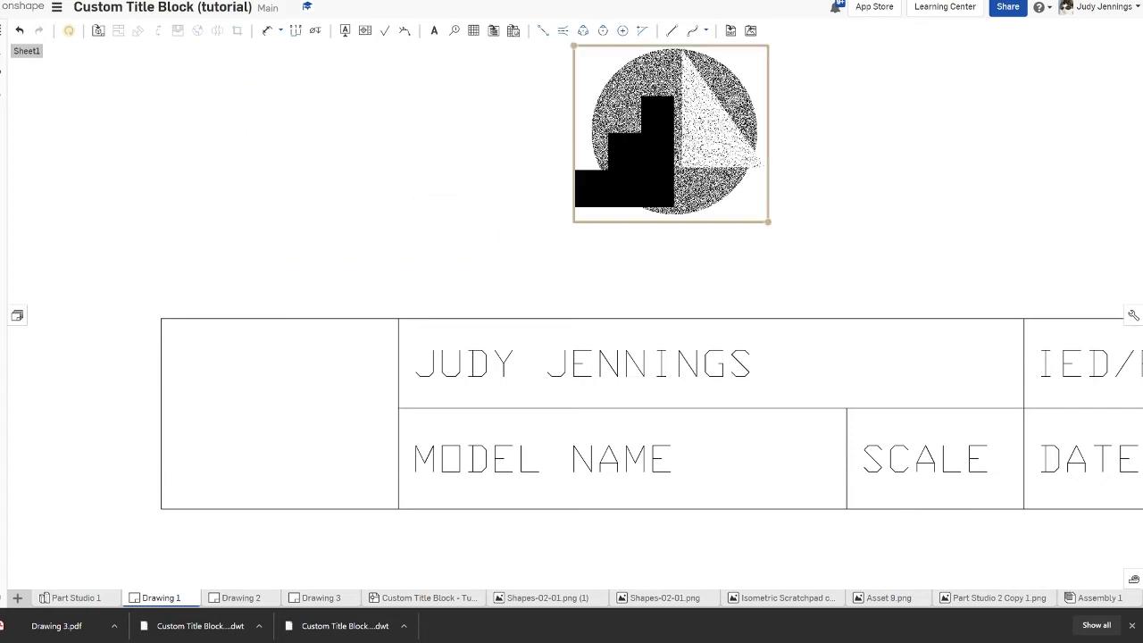
pyautogui.moveTo(674, 132); pyautogui.dragTo(284, 416)
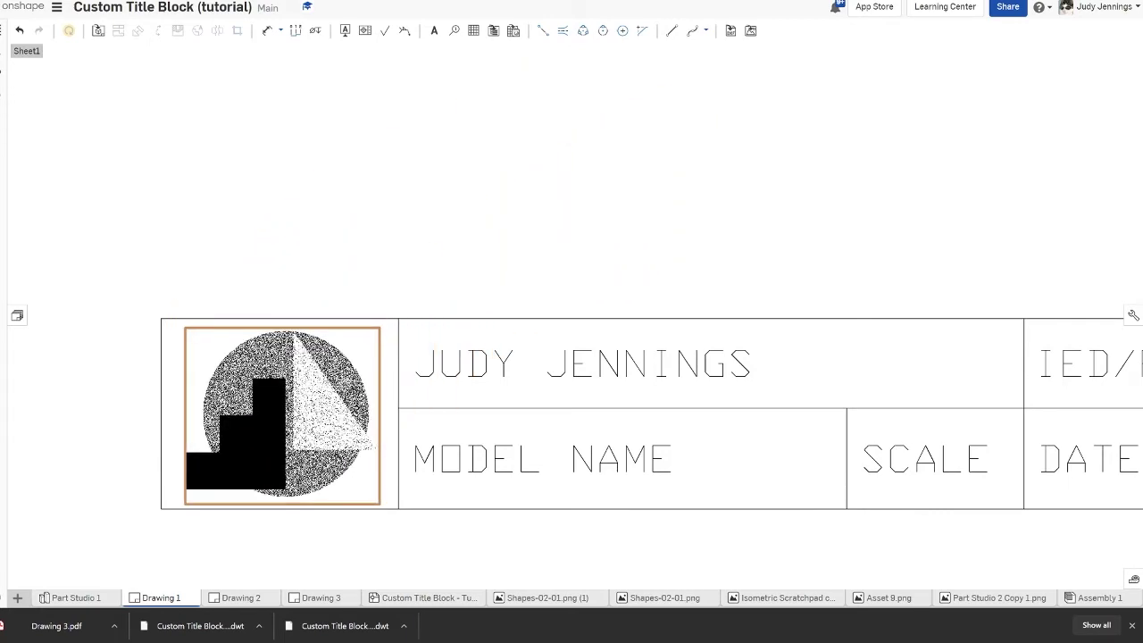
pyautogui.click(388, 462)
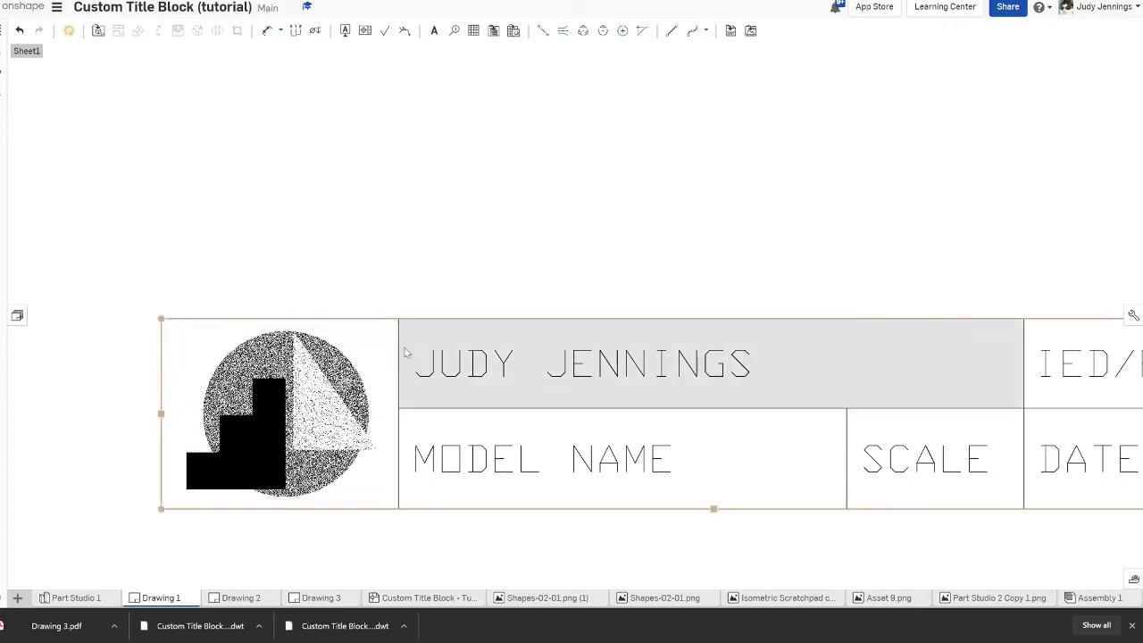
pyautogui.scroll(-2, 473, 285)
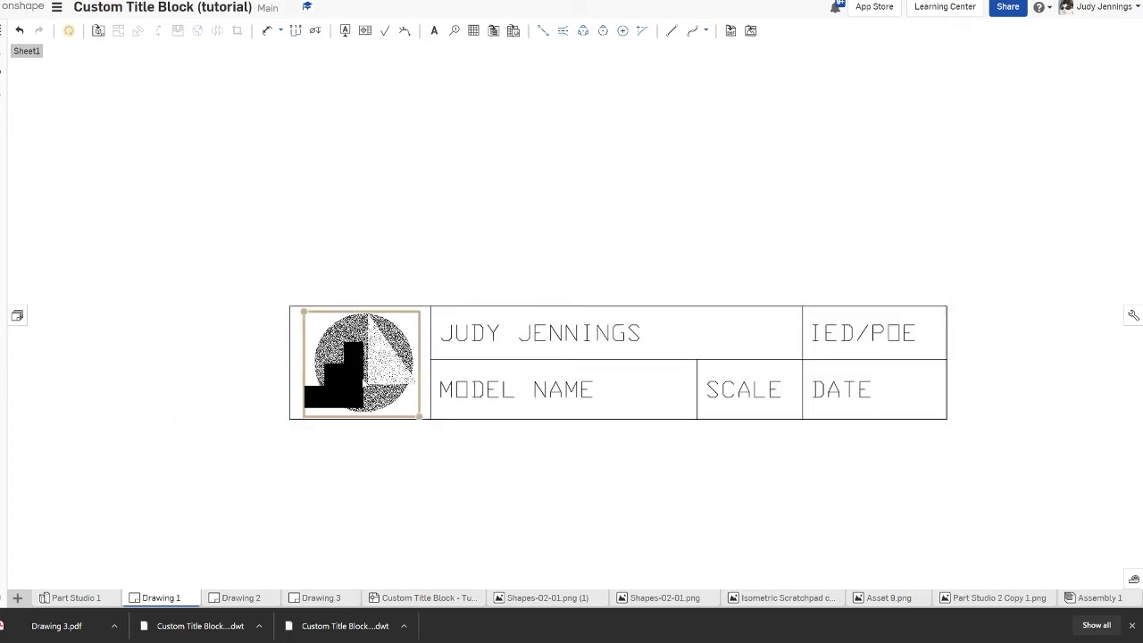
# Step: Lift the logo out and move the title block down toward the sheet's bottom-right
pyautogui.moveTo(366, 384); pyautogui.dragTo(382, 200)
pyautogui.scroll(-3, 925, 460)
pyautogui.moveTo(925, 460); pyautogui.dragTo(801, 410, button='middle')
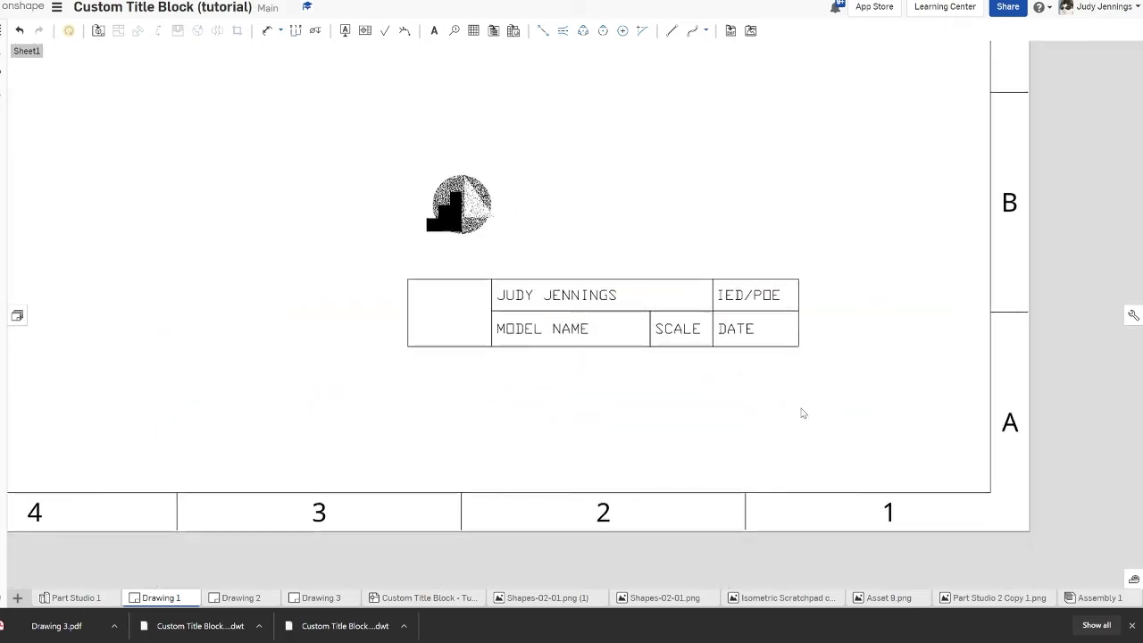
pyautogui.click(786, 279)
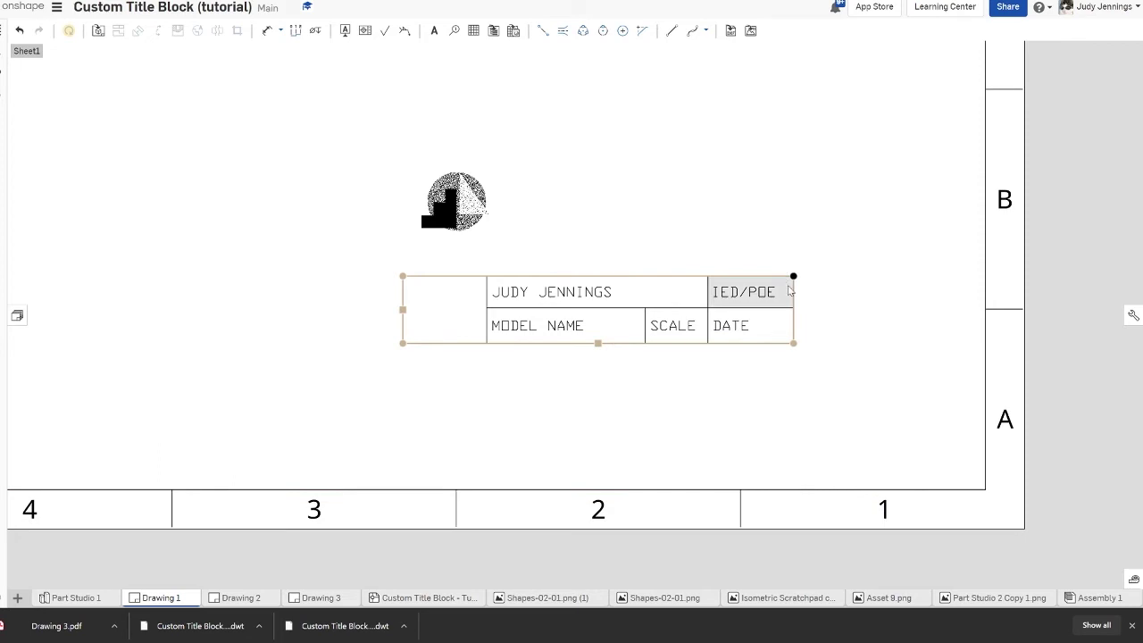
pyautogui.scroll(5, 785, 275)
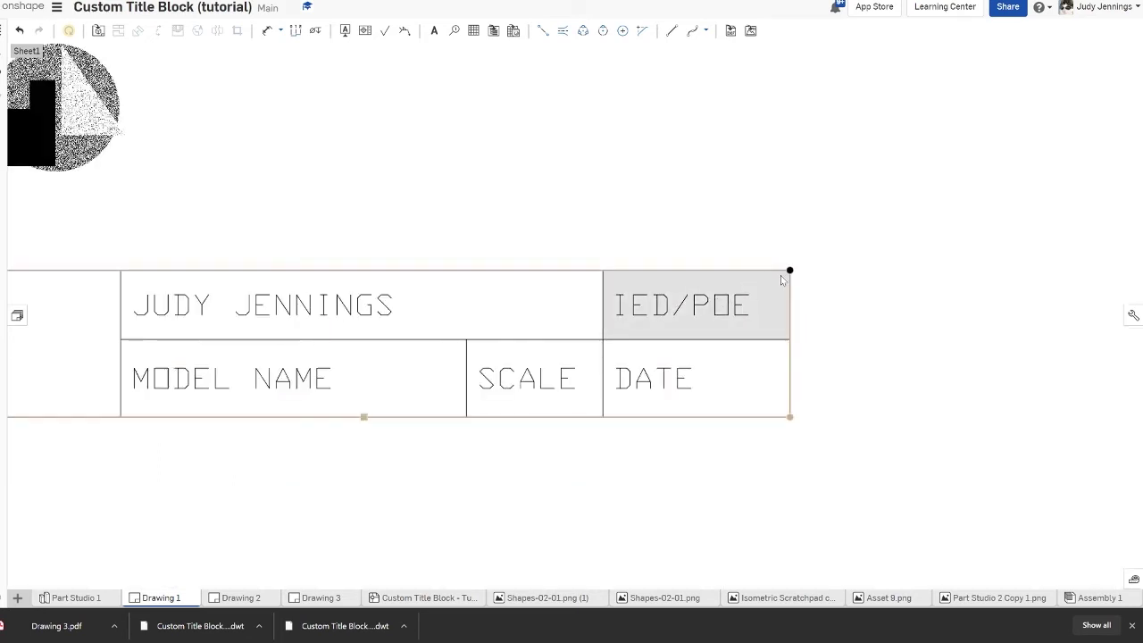
pyautogui.moveTo(789, 270); pyautogui.dragTo(1013, 405)
# Step: Seat the title block against the bottom-right border and return the logo to its left cell
pyautogui.moveTo(986, 375); pyautogui.dragTo(901, 253, button='middle')
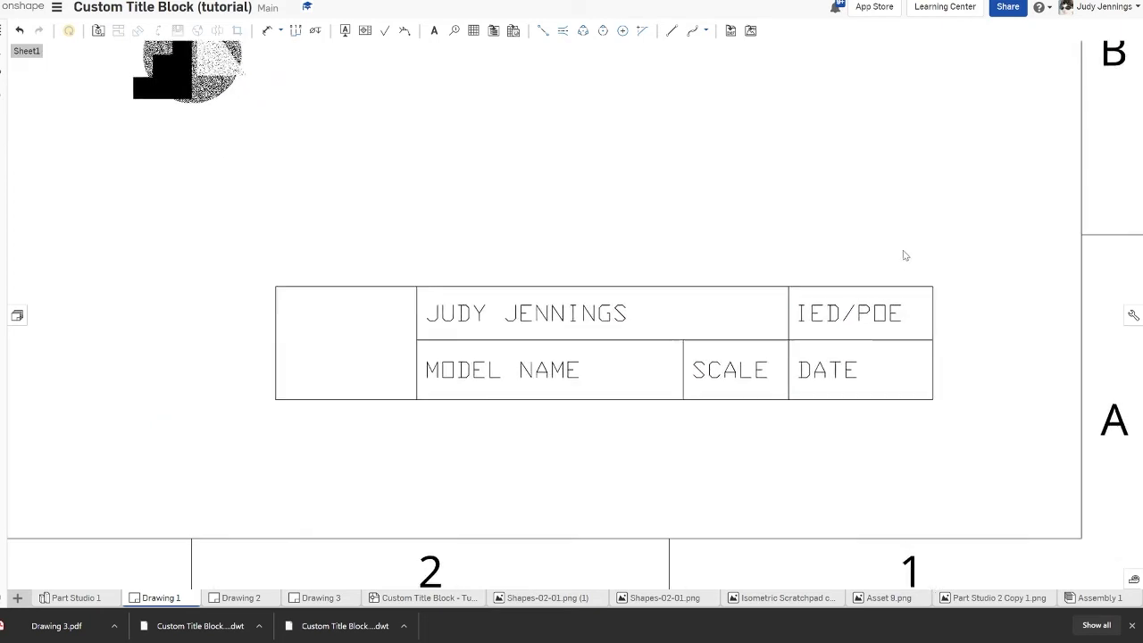
pyautogui.click(928, 288)
pyautogui.moveTo(986, 372); pyautogui.dragTo(1079, 425)
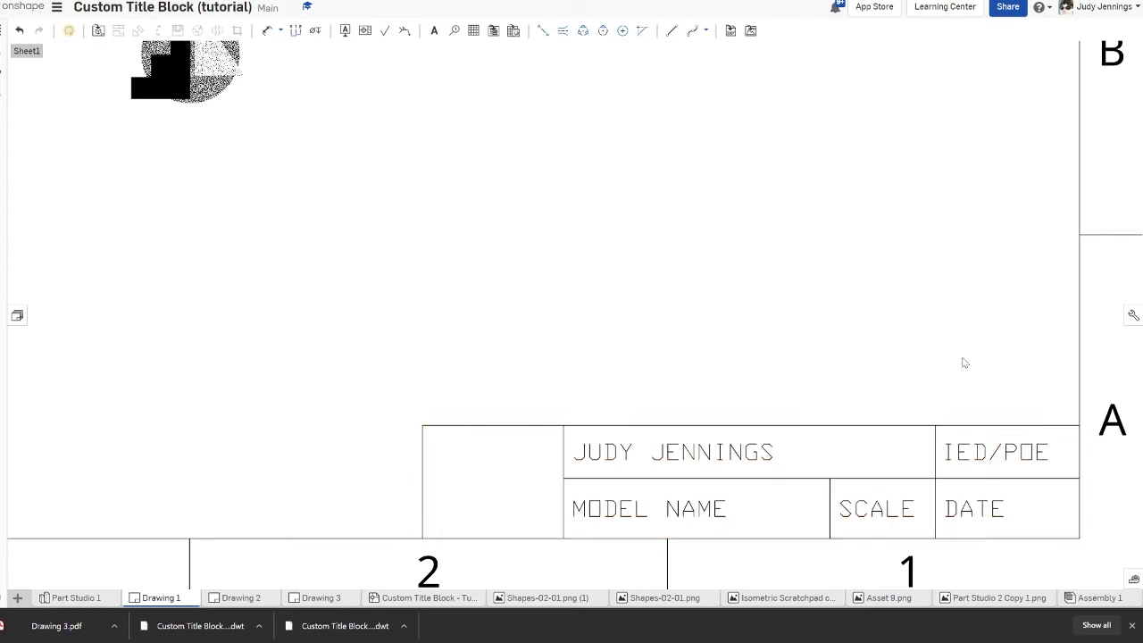
pyautogui.moveTo(161, 68); pyautogui.dragTo(461, 494)
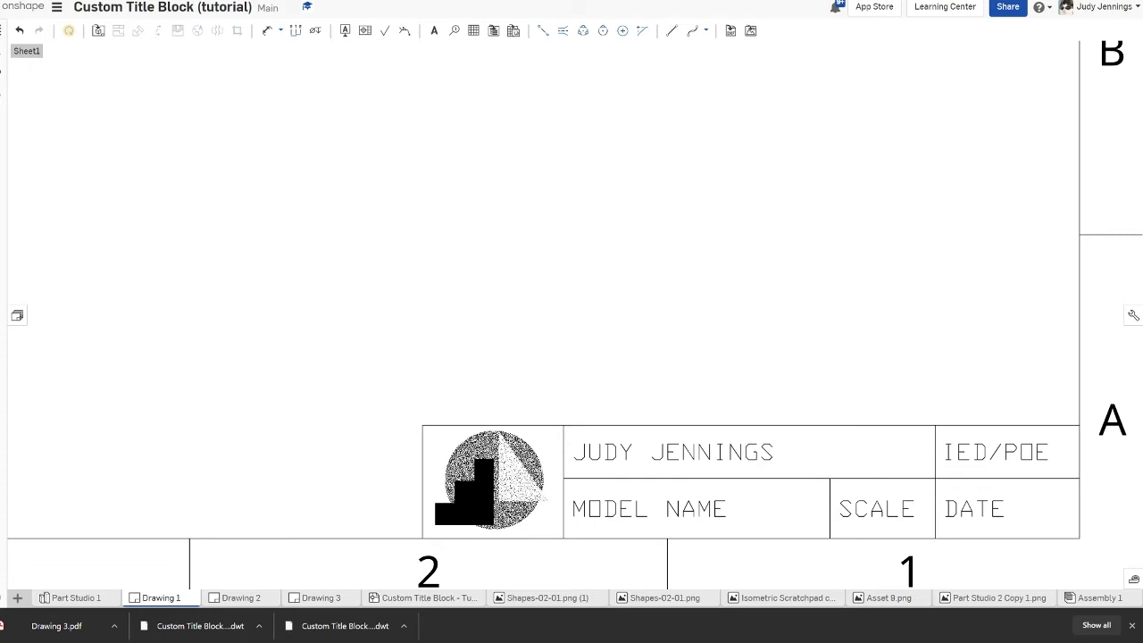
# Step: Review the example title block in the Google Docs instructions, then go to the custom templates help page
pyautogui.hotkey('ctrl', 'Tab')
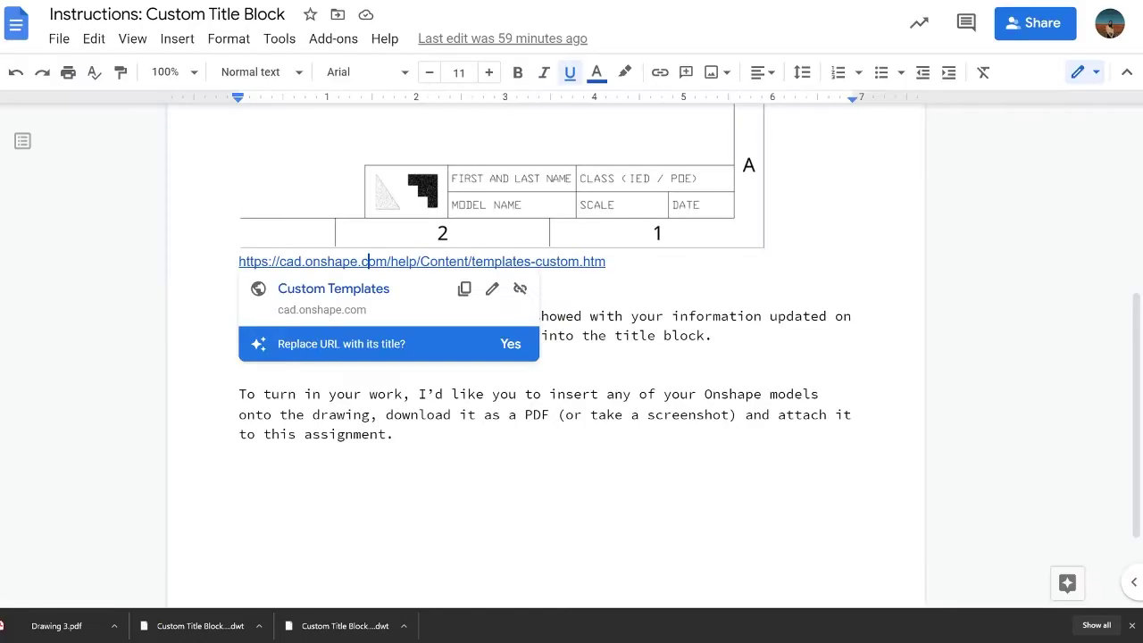
pyautogui.scroll(2, 467, 273)
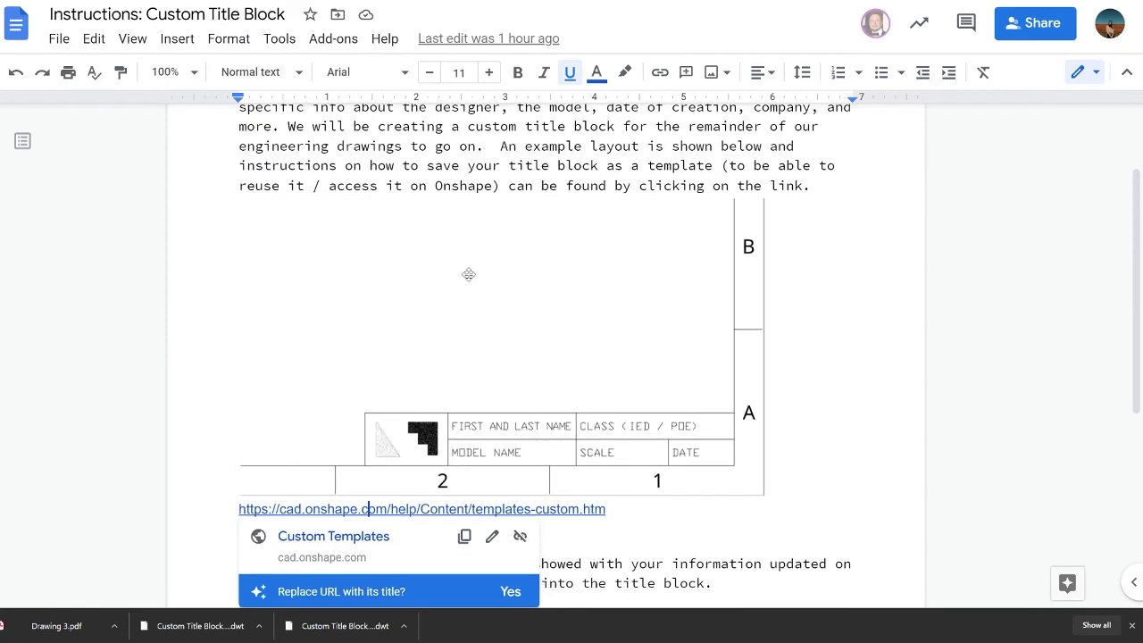
pyautogui.scroll(-4, 467, 248)
pyautogui.scroll(3, 402, 358)
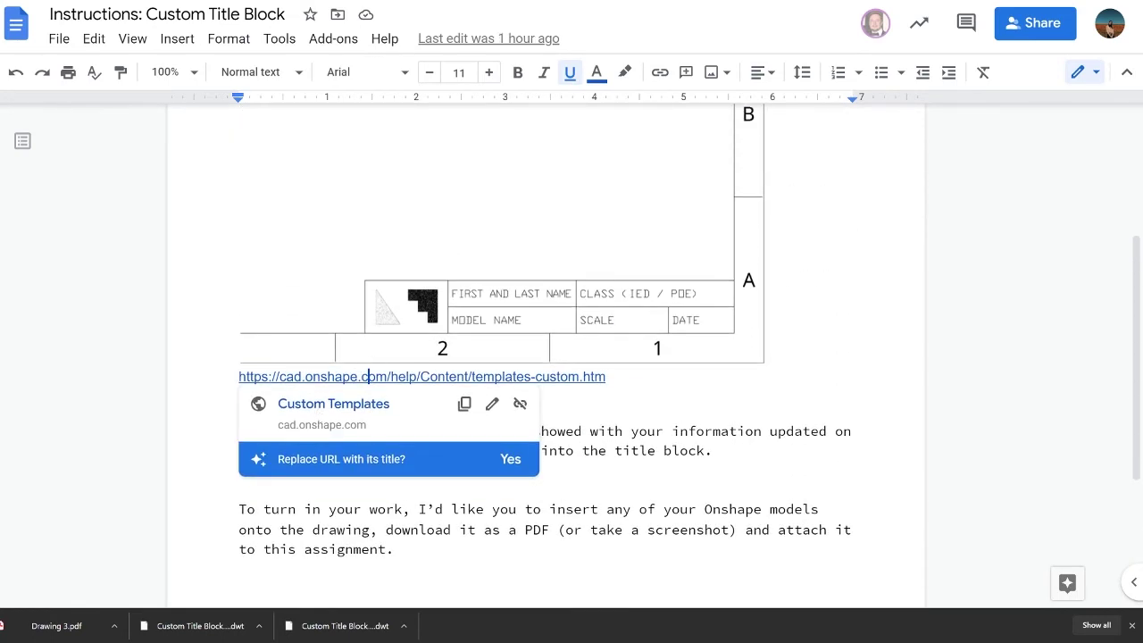
pyautogui.hotkey('ctrl', 'Tab')
pyautogui.scroll(8, 439, 195)
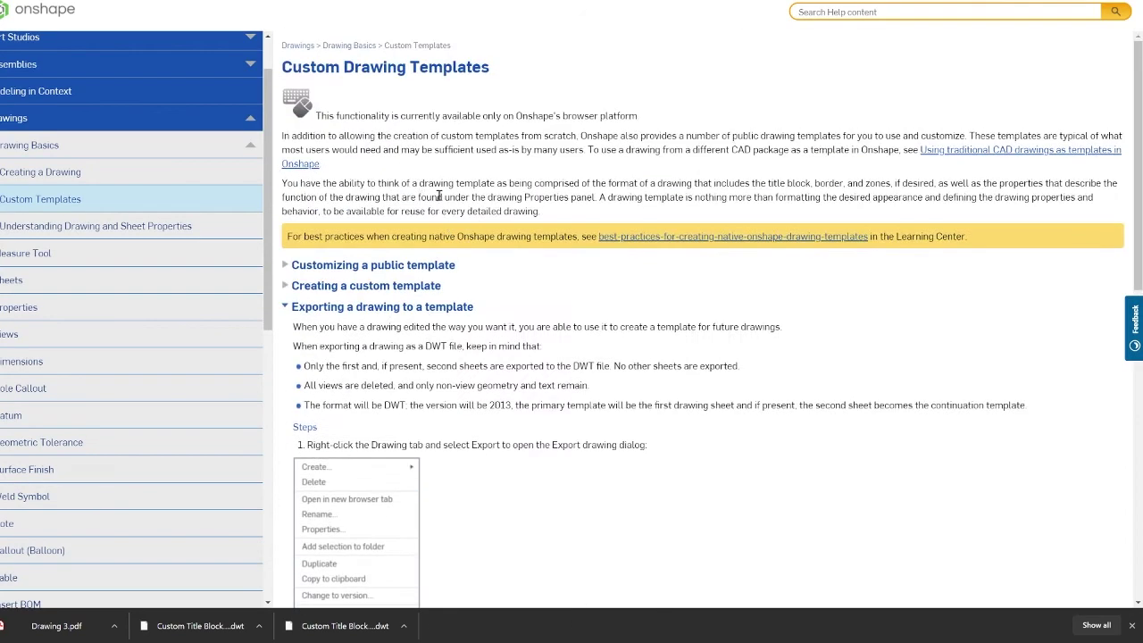
# Step: Expand 'Exporting a drawing to a template', highlight its first step, and return to Onshape
pyautogui.click(287, 306)
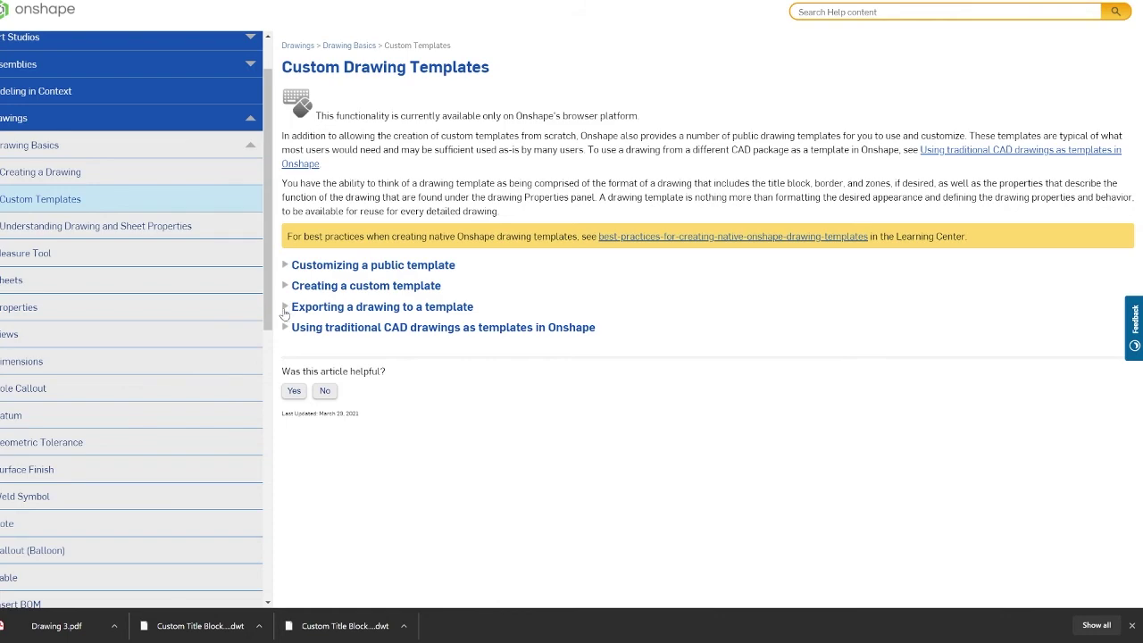
pyautogui.click(286, 308)
pyautogui.scroll(-2, 482, 369)
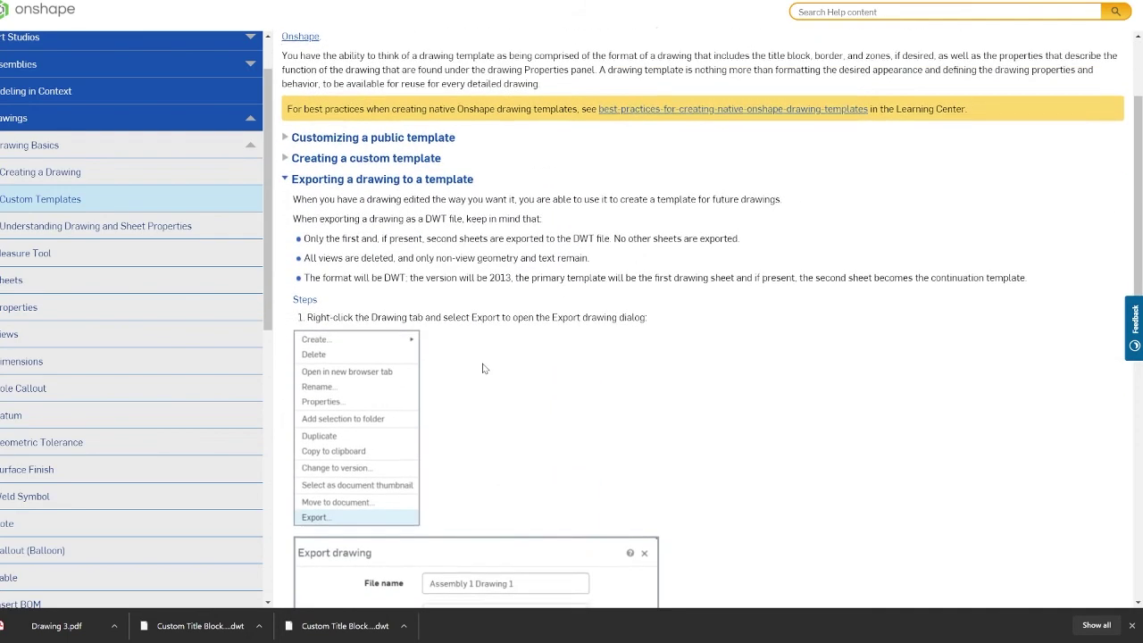
pyautogui.scroll(-7, 482, 369)
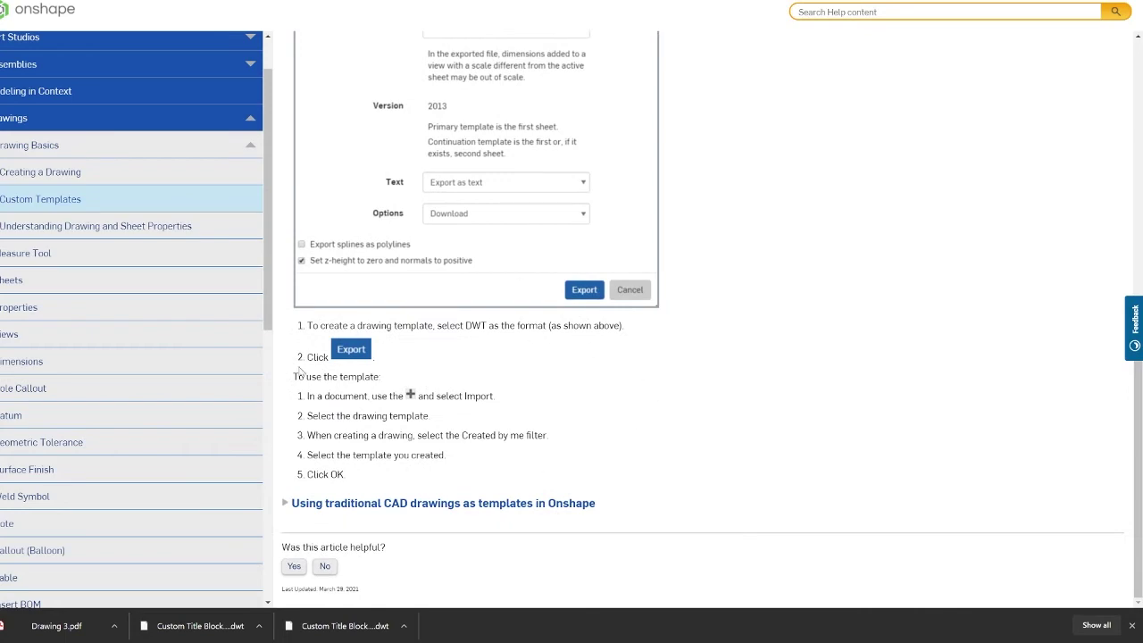
pyautogui.scroll(5, 489, 308)
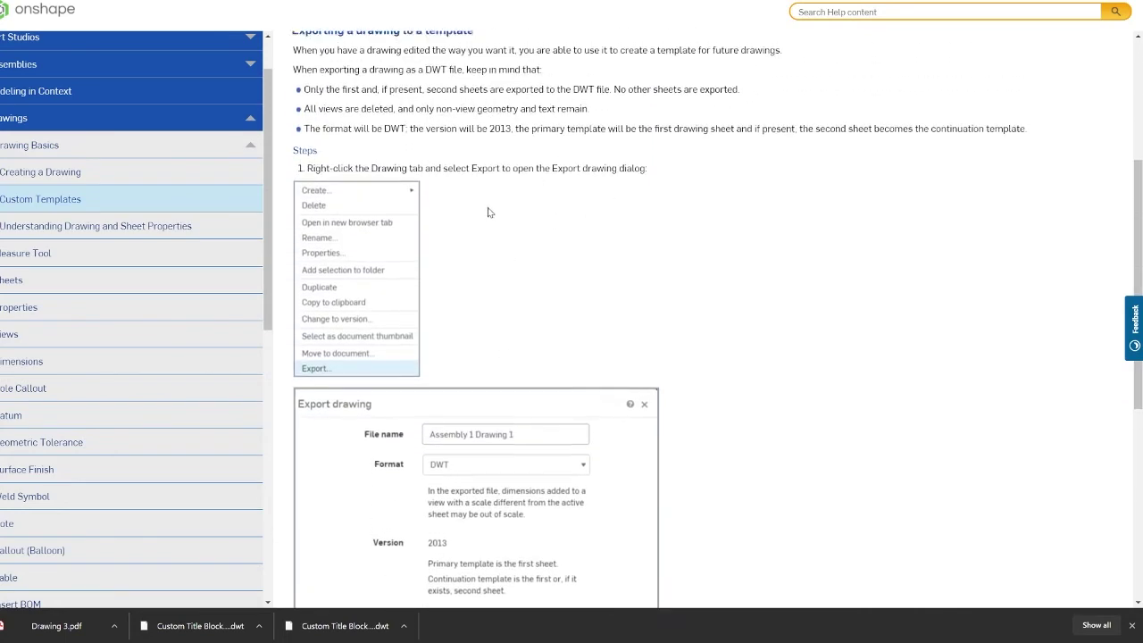
pyautogui.scroll(1, 488, 211)
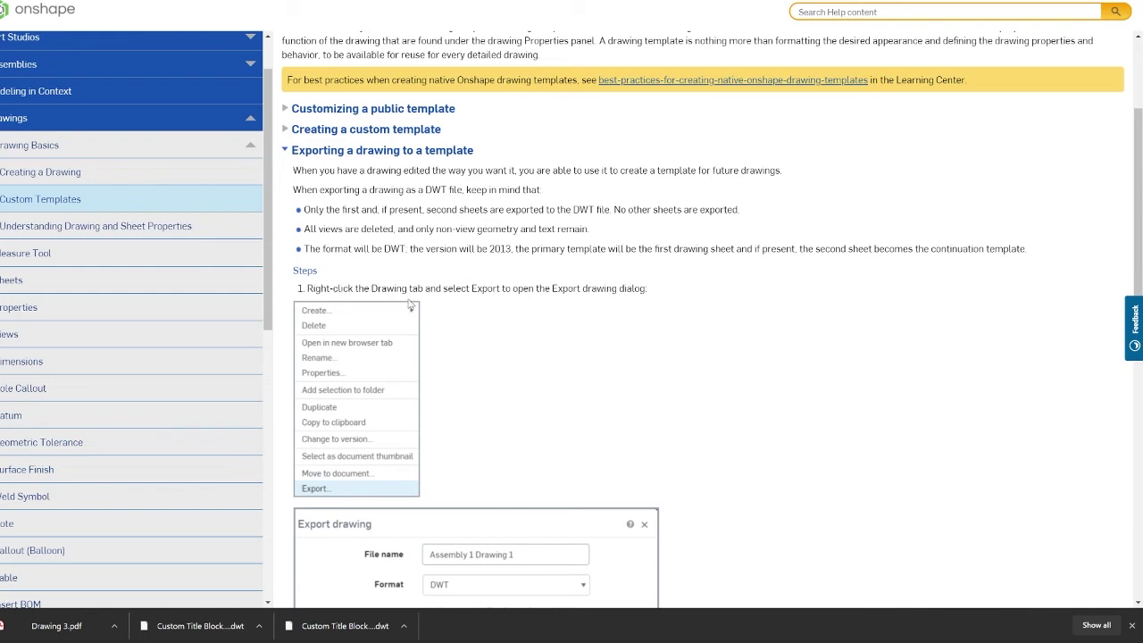
pyautogui.moveTo(337, 289); pyautogui.dragTo(701, 288)
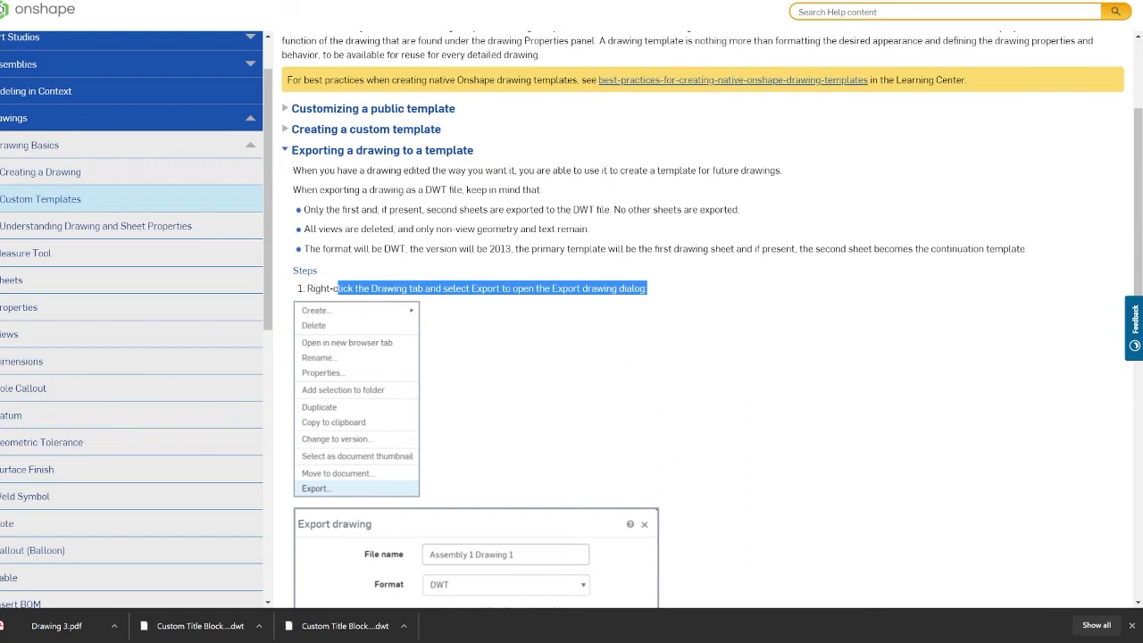
pyautogui.hotkey('ctrl', 'Tab')
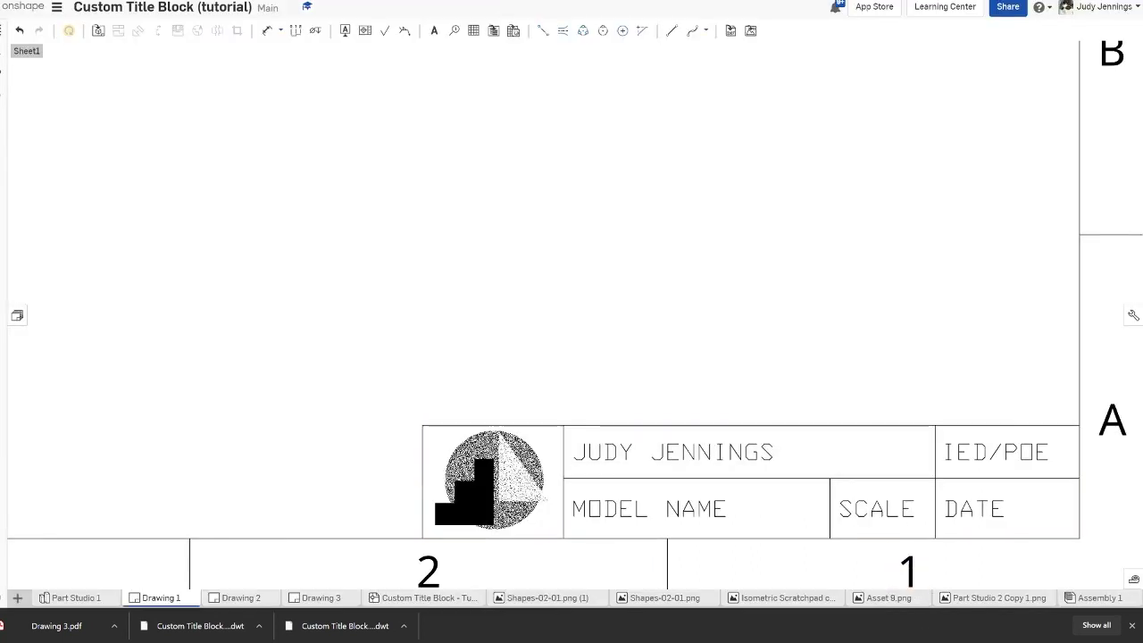
# Step: Set Drawing 1's export to DWT format, version 2013, for download
pyautogui.rightClick(146, 601)
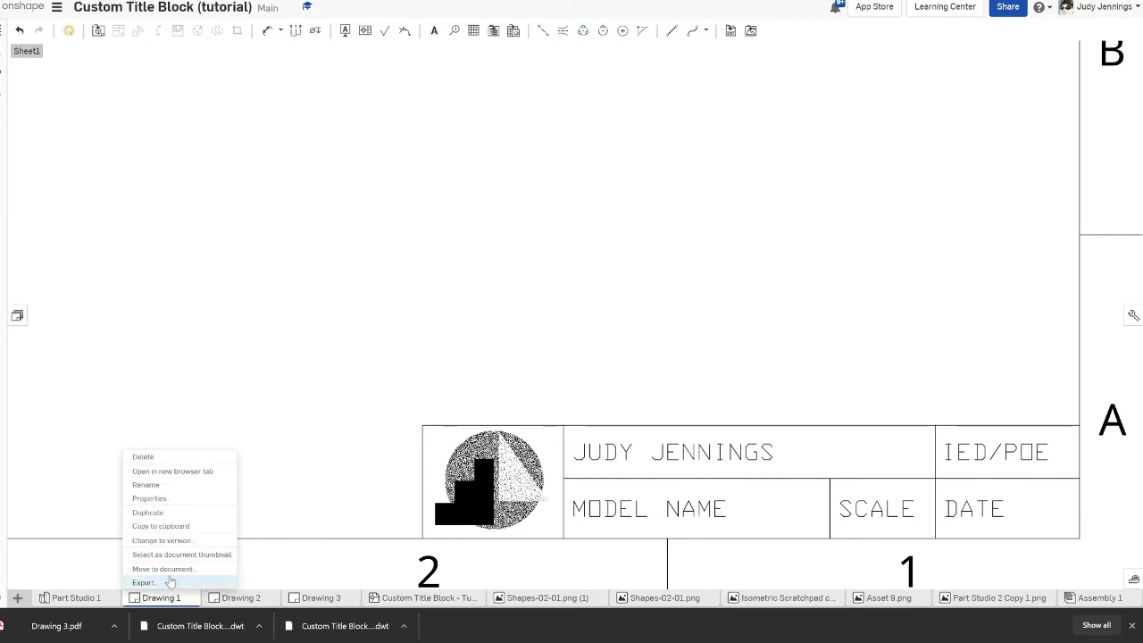
pyautogui.click(169, 582)
pyautogui.click(649, 93)
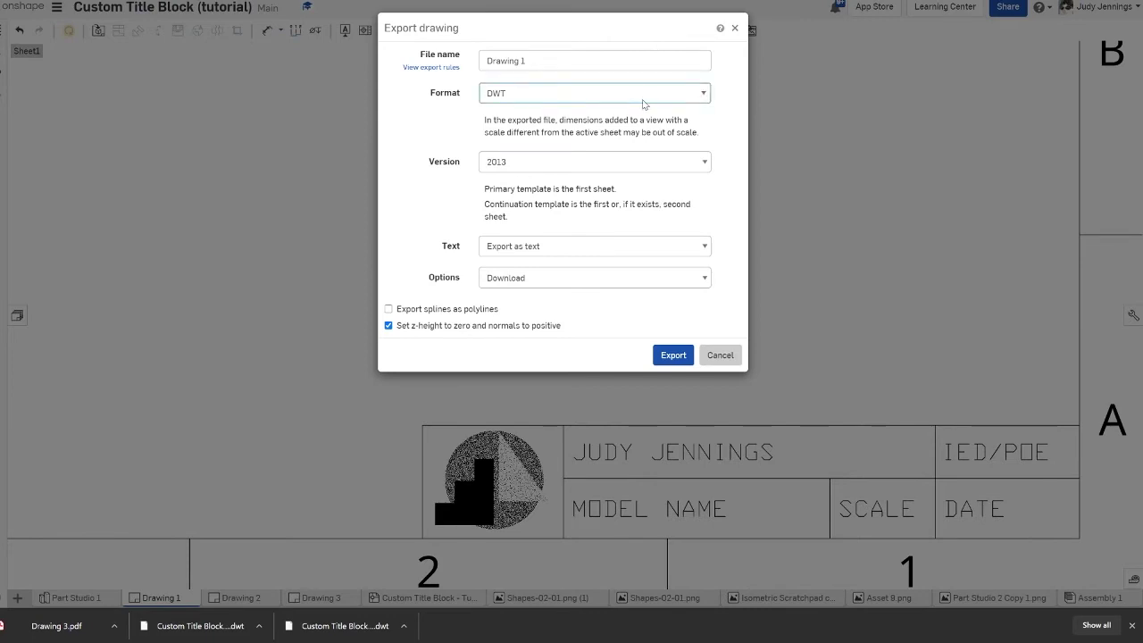
pyautogui.click(640, 112)
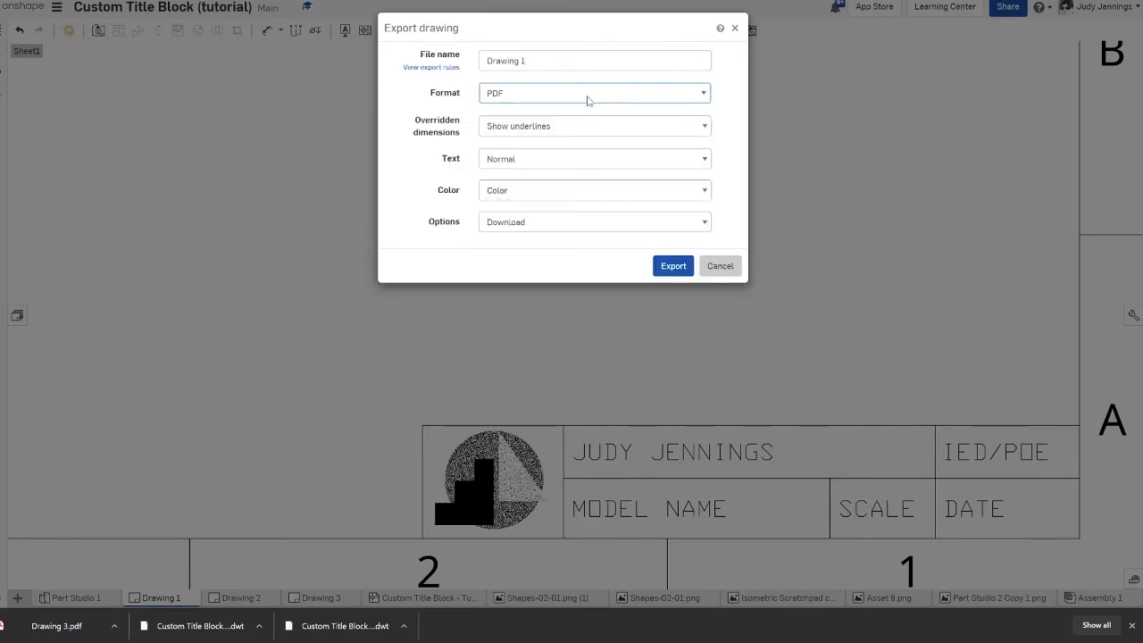
pyautogui.press('Up')
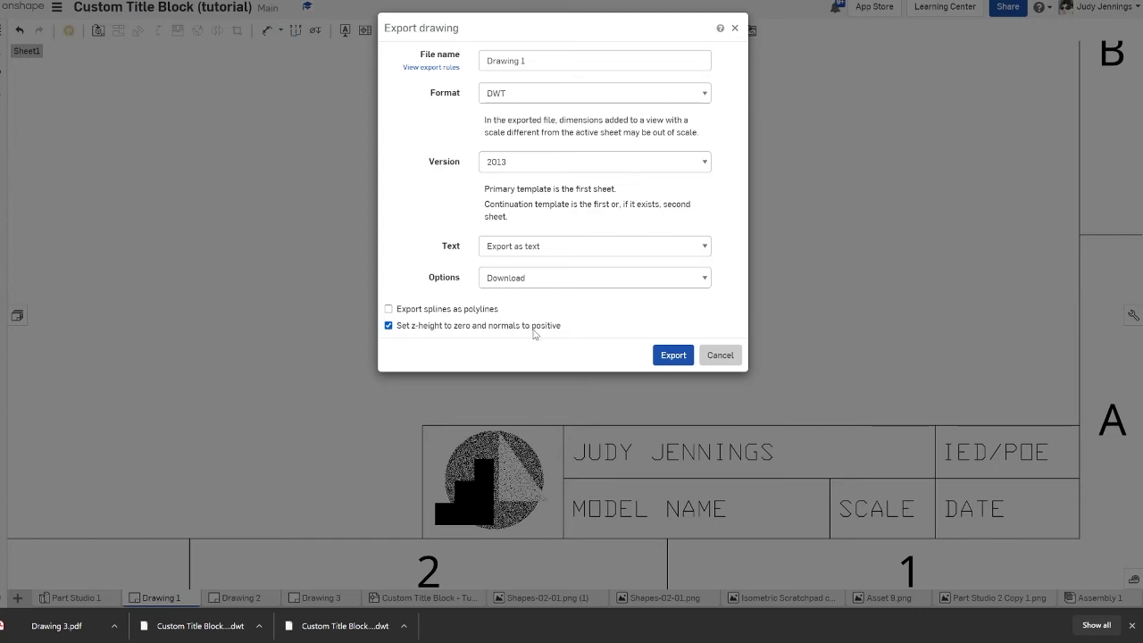
pyautogui.click(685, 358)
# Step: Confirm the export, check the downloaded Drawing 1.dwt, and return to My Onshape
pyautogui.click(673, 354)
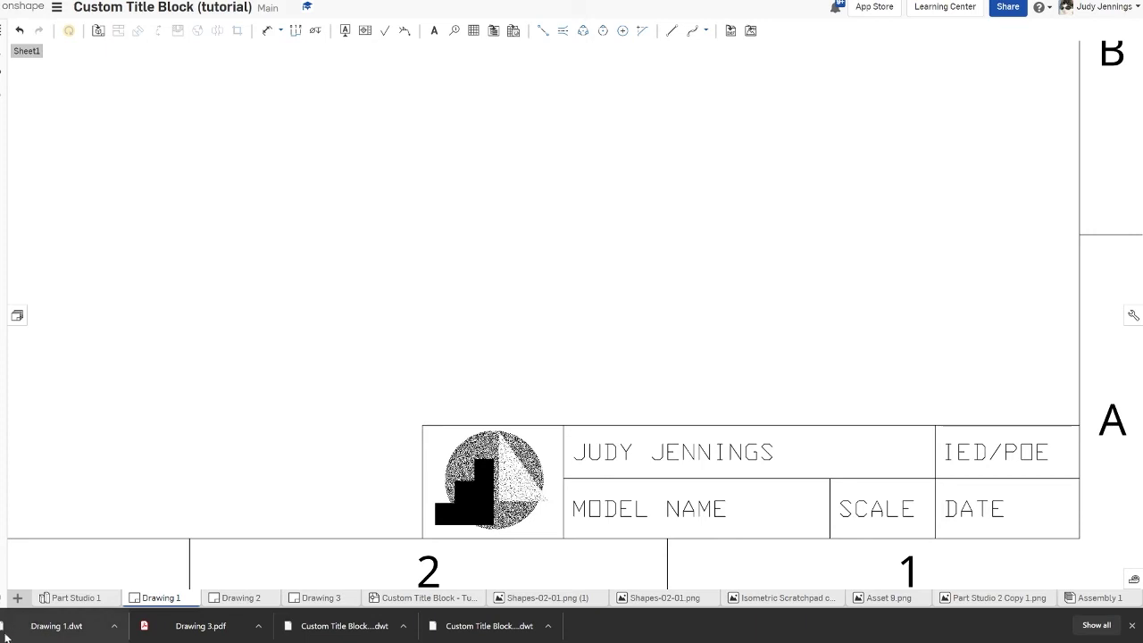
pyautogui.click(70, 629)
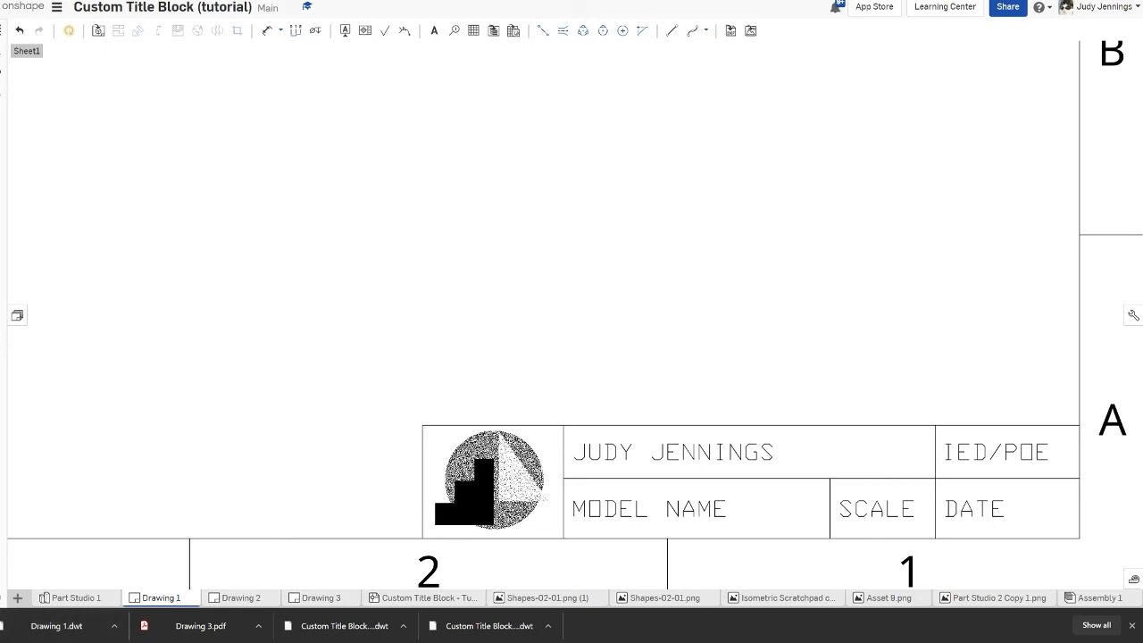
pyautogui.click(22, 7)
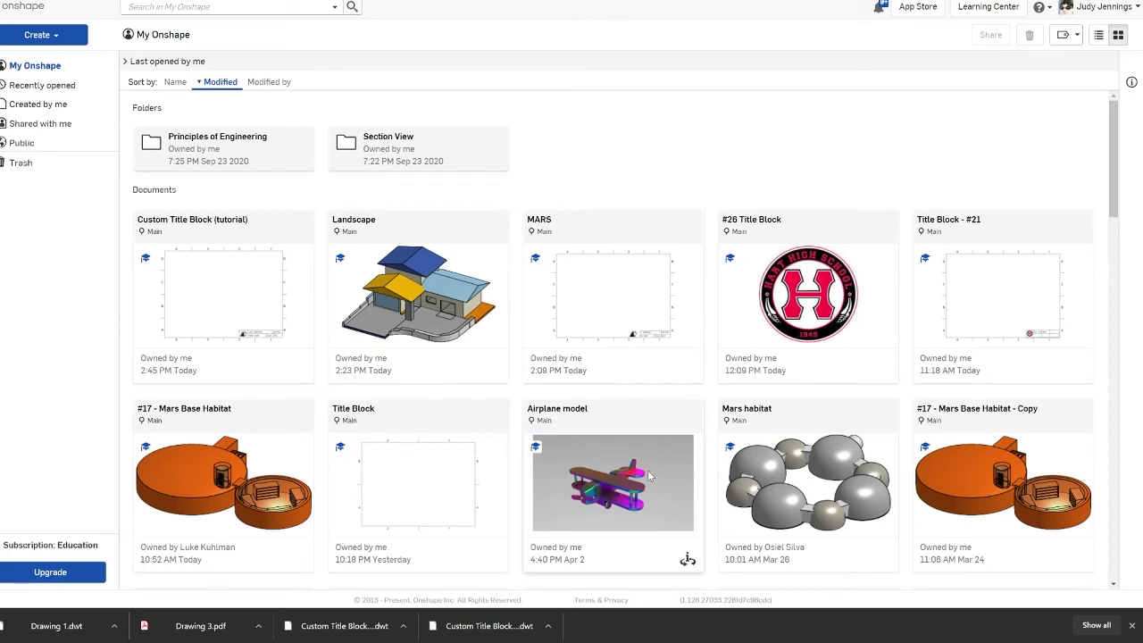
# Step: Open the 'IED - Final: House Assembly *PARTIAL CREDIT OPTION* - Copy' document
pyautogui.scroll(-3, 649, 475)
pyautogui.scroll(-4, 642, 476)
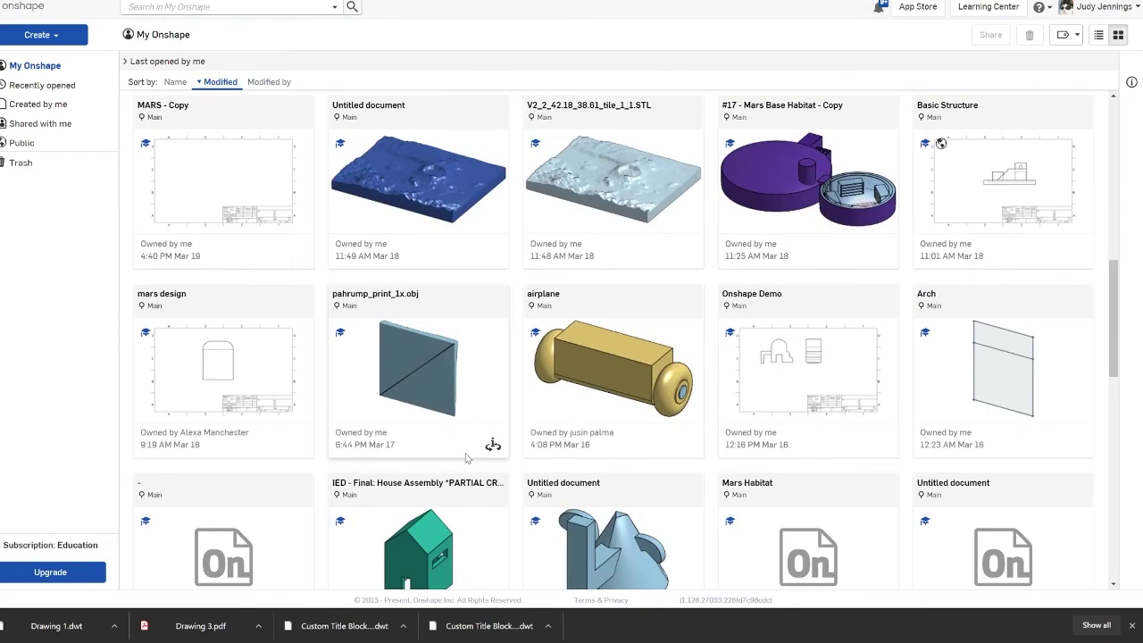
pyautogui.scroll(-10, 714, 384)
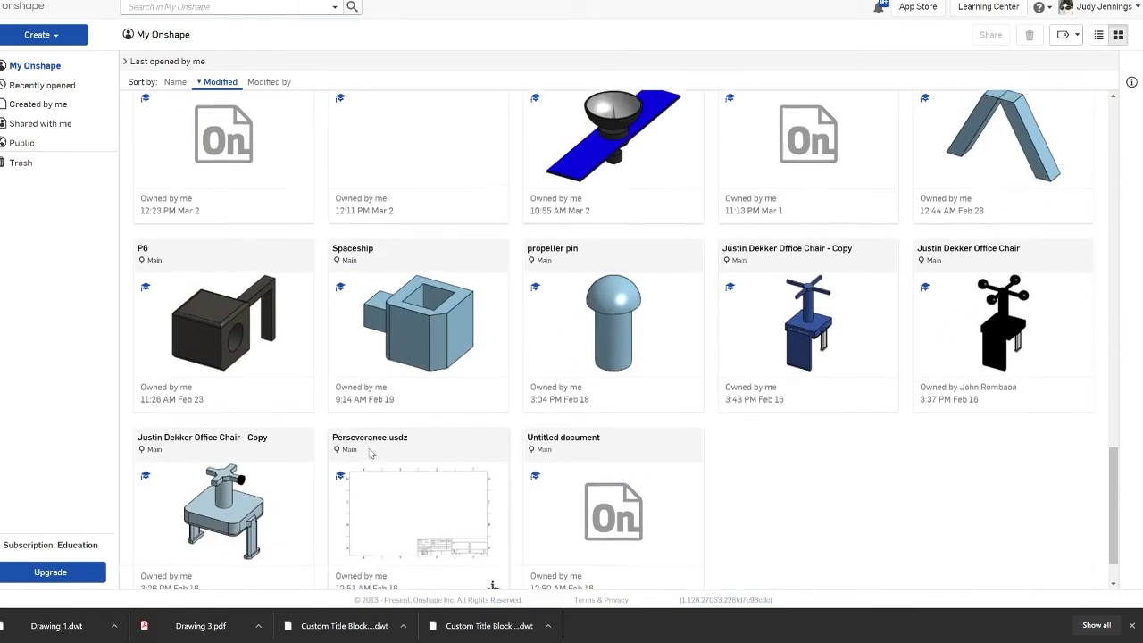
pyautogui.scroll(-1, 482, 464)
pyautogui.scroll(6, 449, 434)
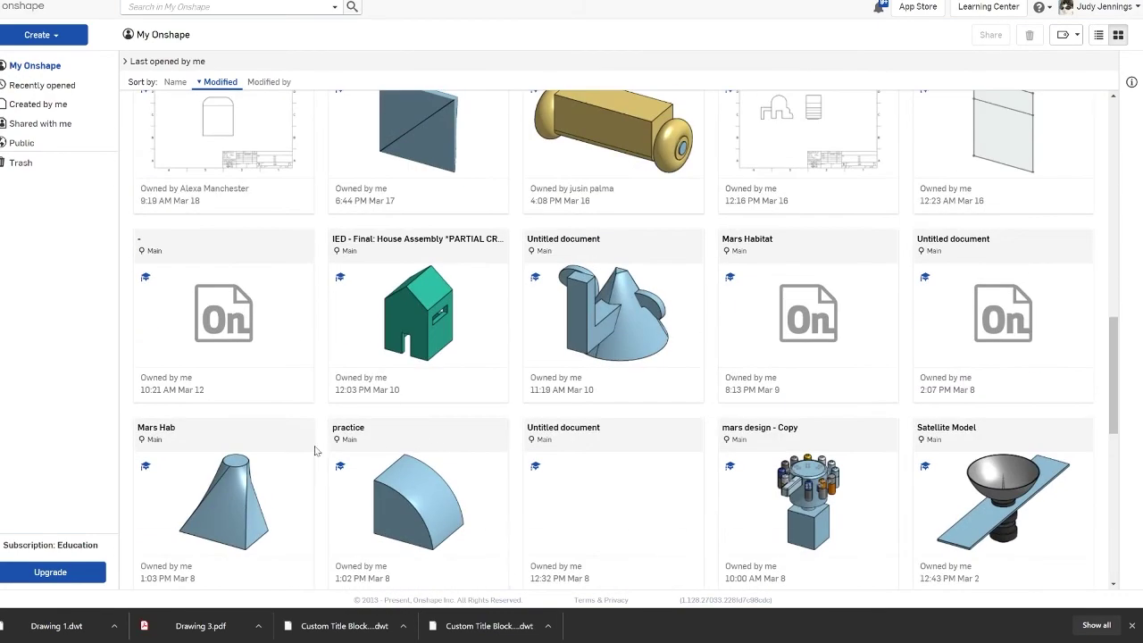
pyautogui.scroll(2, 438, 412)
pyautogui.scroll(-2, 438, 413)
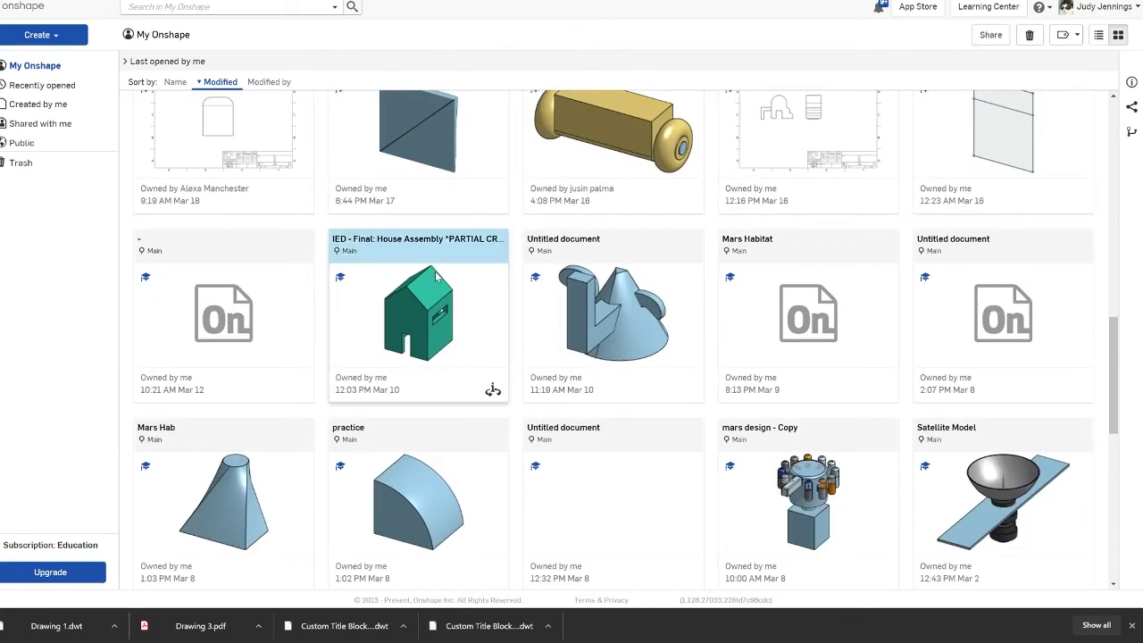
pyautogui.click(434, 270)
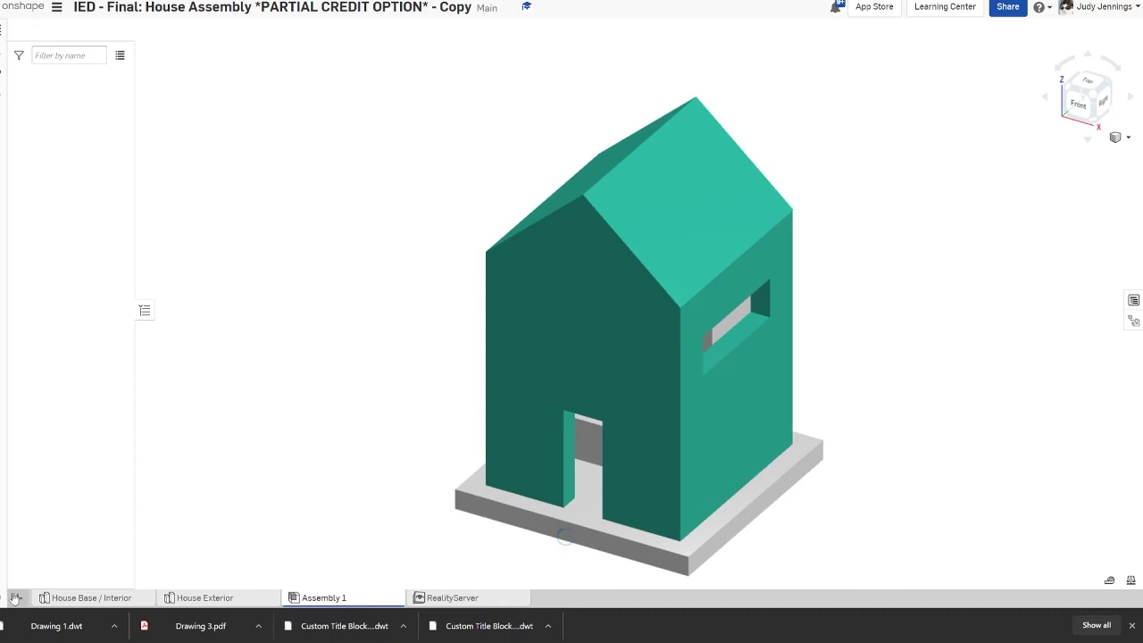
# Step: Look through the House Exterior and House Base tabs, then switch to Assembly 1
pyautogui.scroll(-5, 973, 170)
pyautogui.moveTo(934, 349); pyautogui.dragTo(658, 329, button='middle')
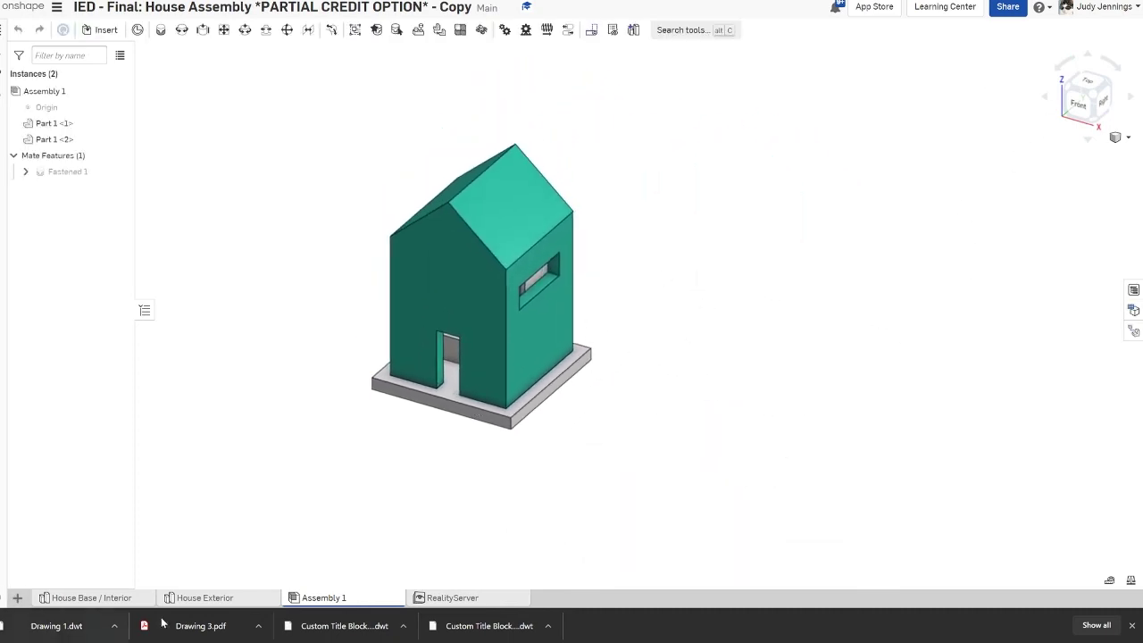
pyautogui.click(204, 597)
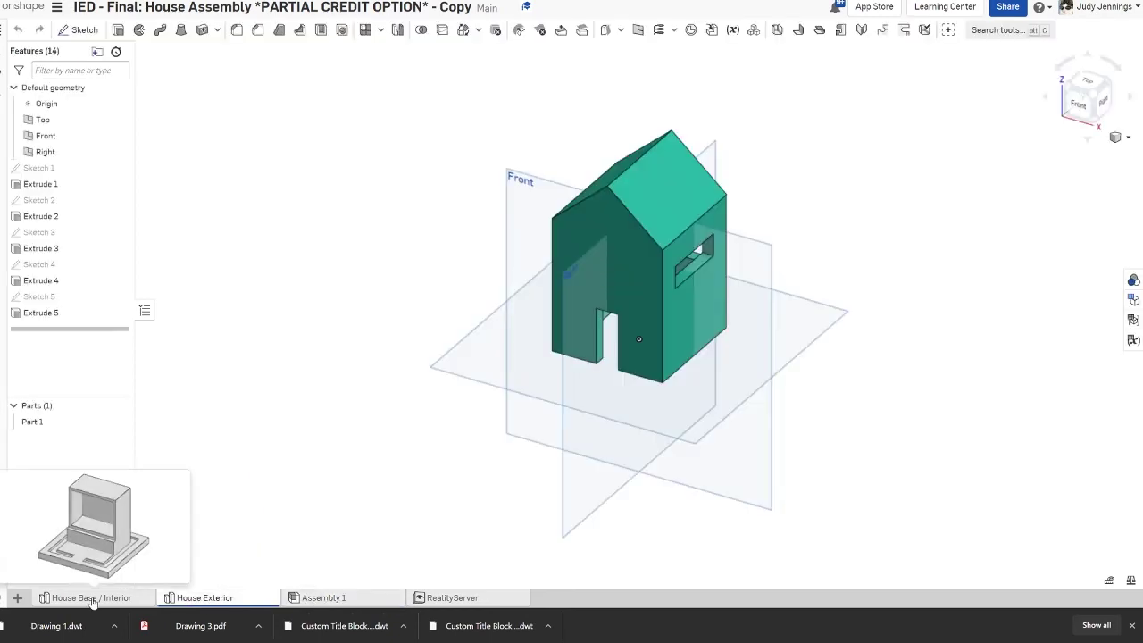
pyautogui.click(89, 597)
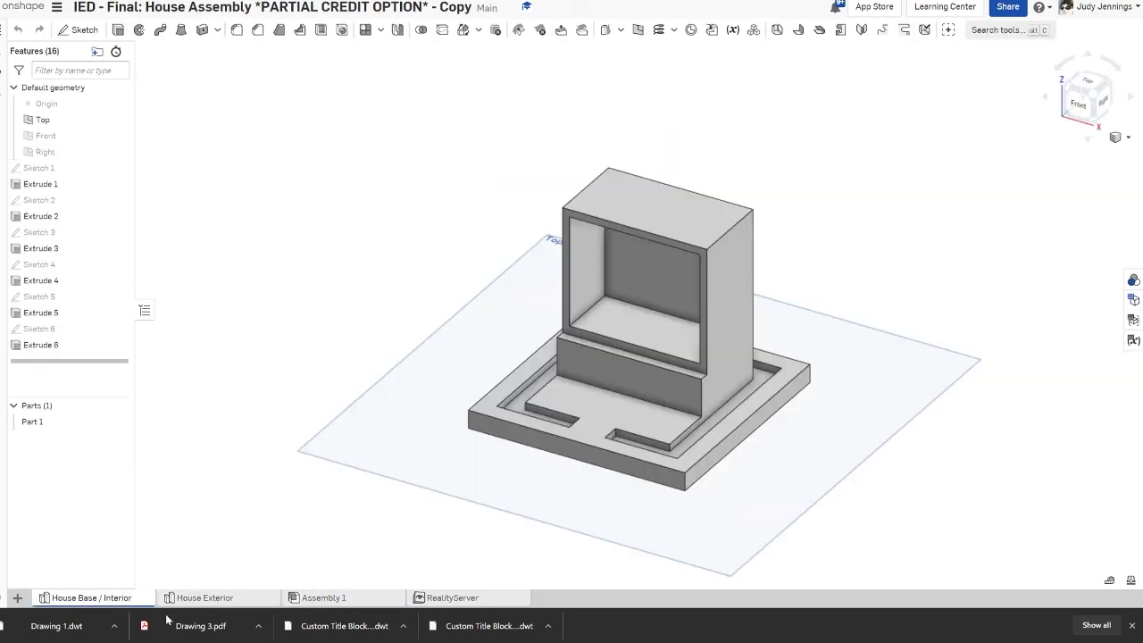
pyautogui.click(323, 597)
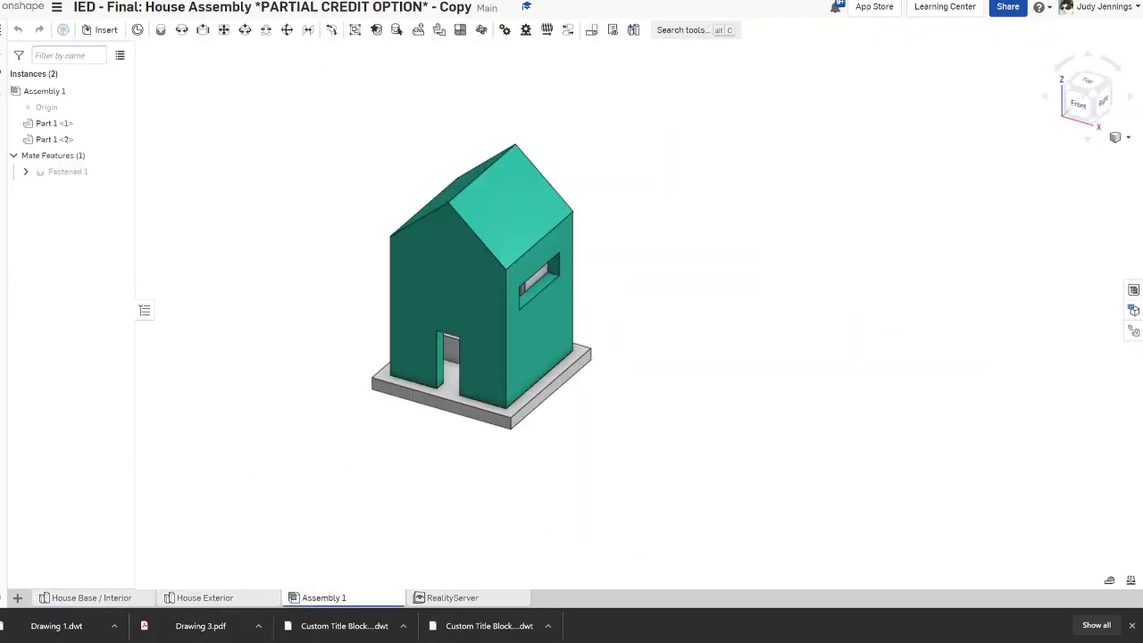
pyautogui.click(16, 597)
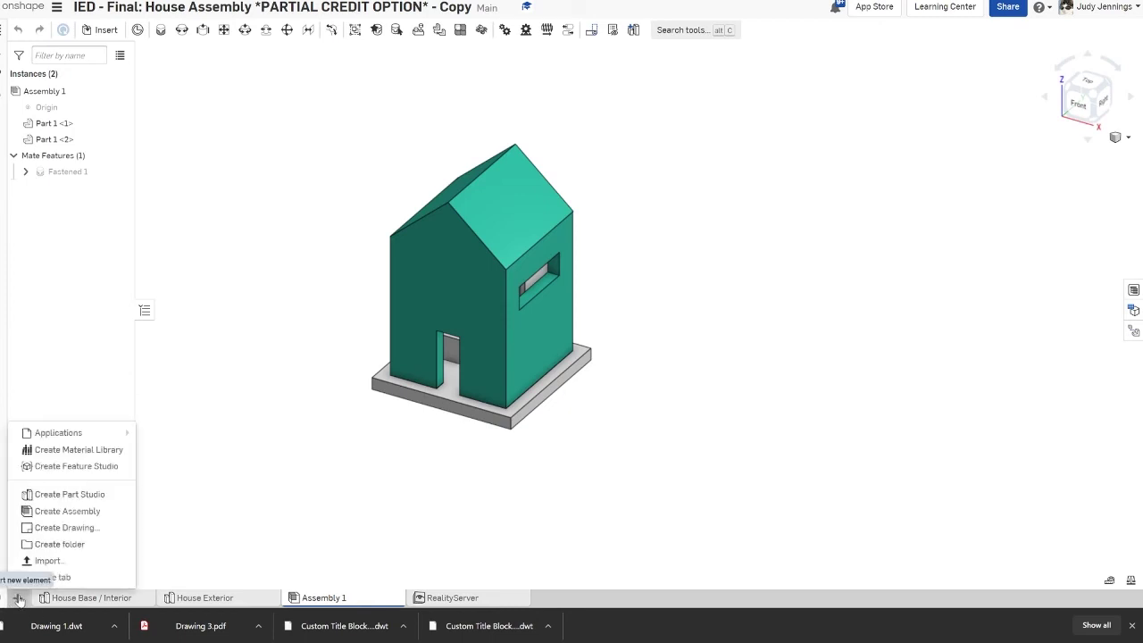
# Step: Import Drawing 1.dwt into the house document and dismiss the upload notifications
pyautogui.click(49, 561)
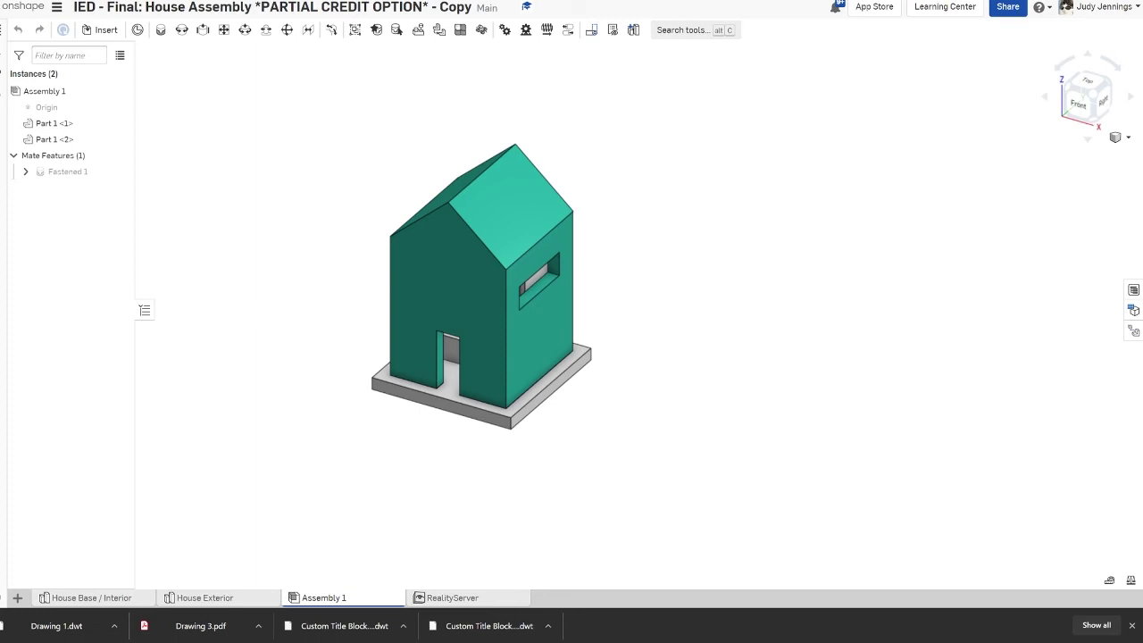
pyautogui.moveTo(56, 625); pyautogui.dragTo(739, 405)
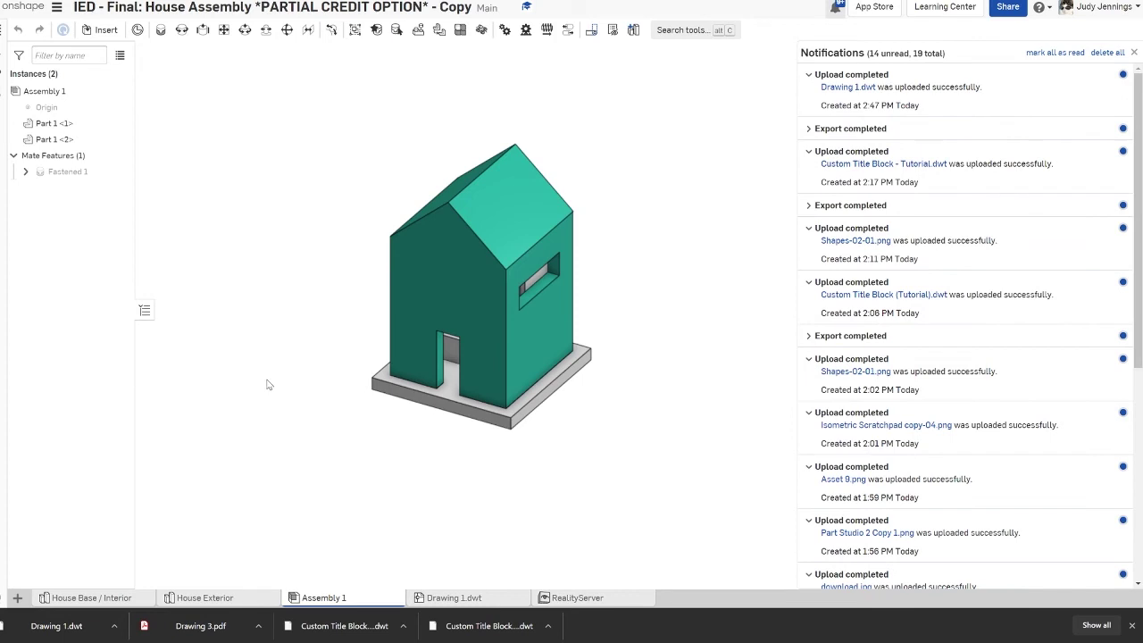
pyautogui.click(545, 494)
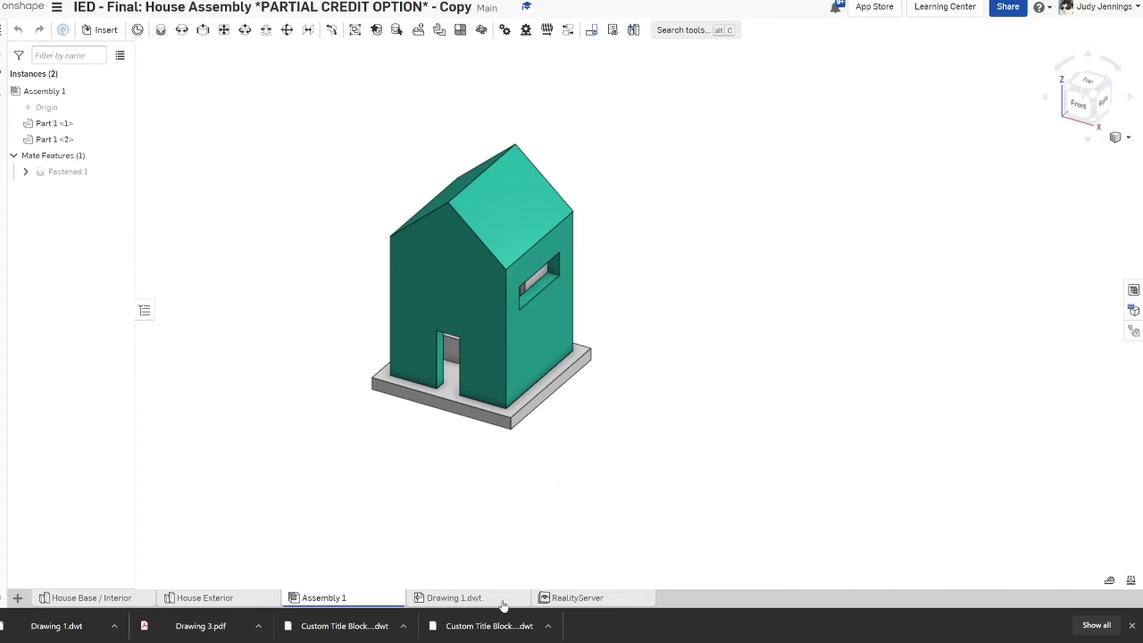
# Step: Create a new drawing from your own Drawing 1.dwt template with no views
pyautogui.moveTo(505, 604)
pyautogui.click(17, 598)
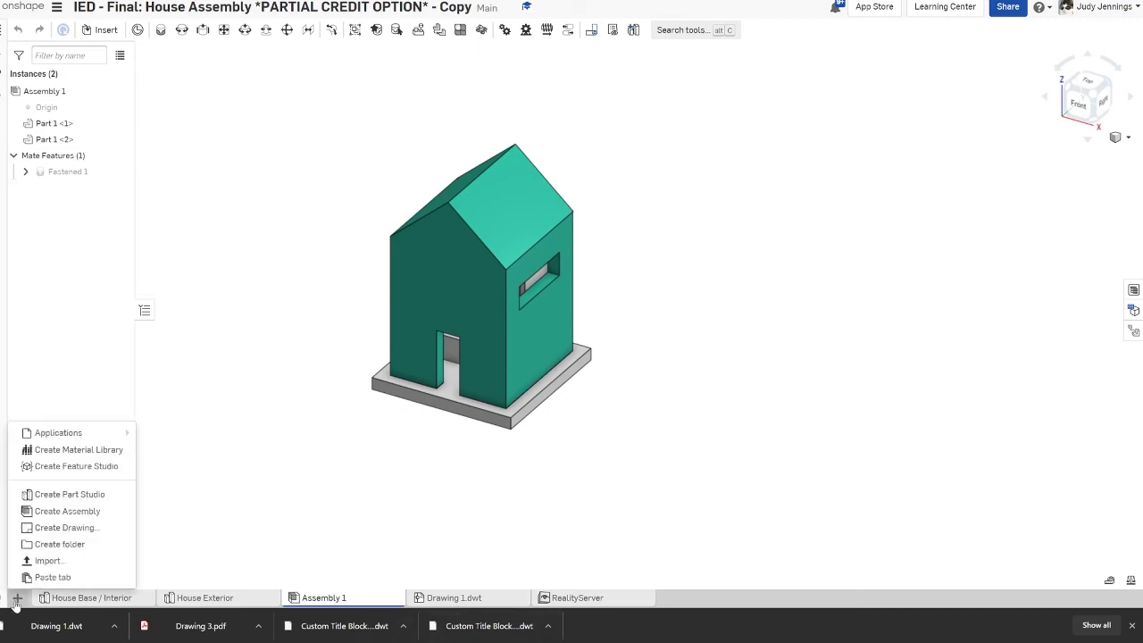
pyautogui.click(72, 527)
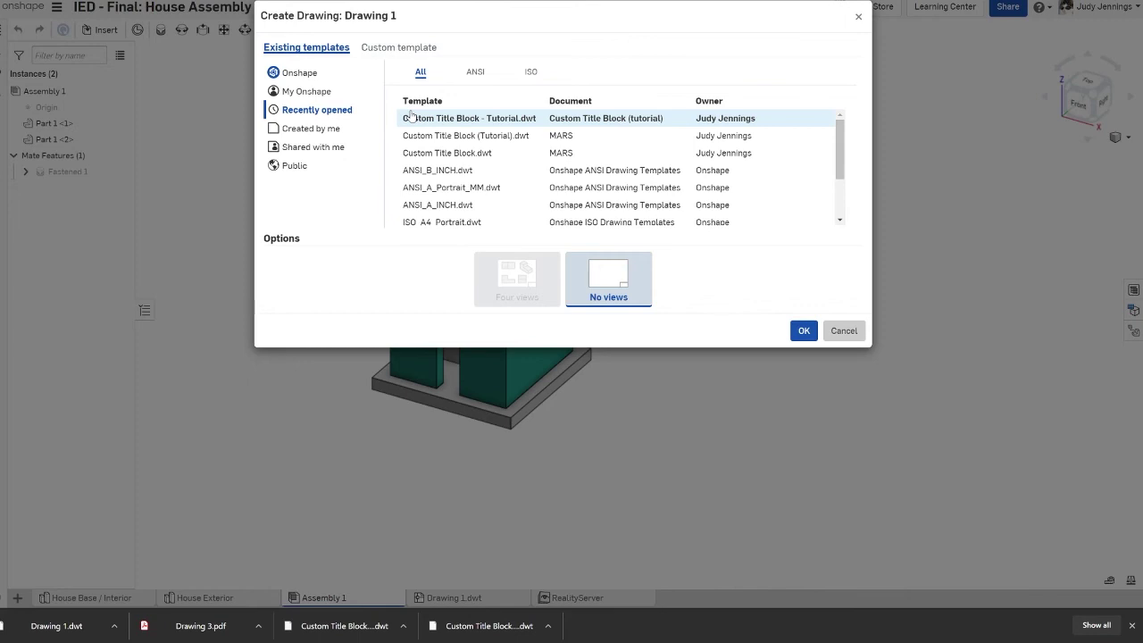
pyautogui.click(309, 130)
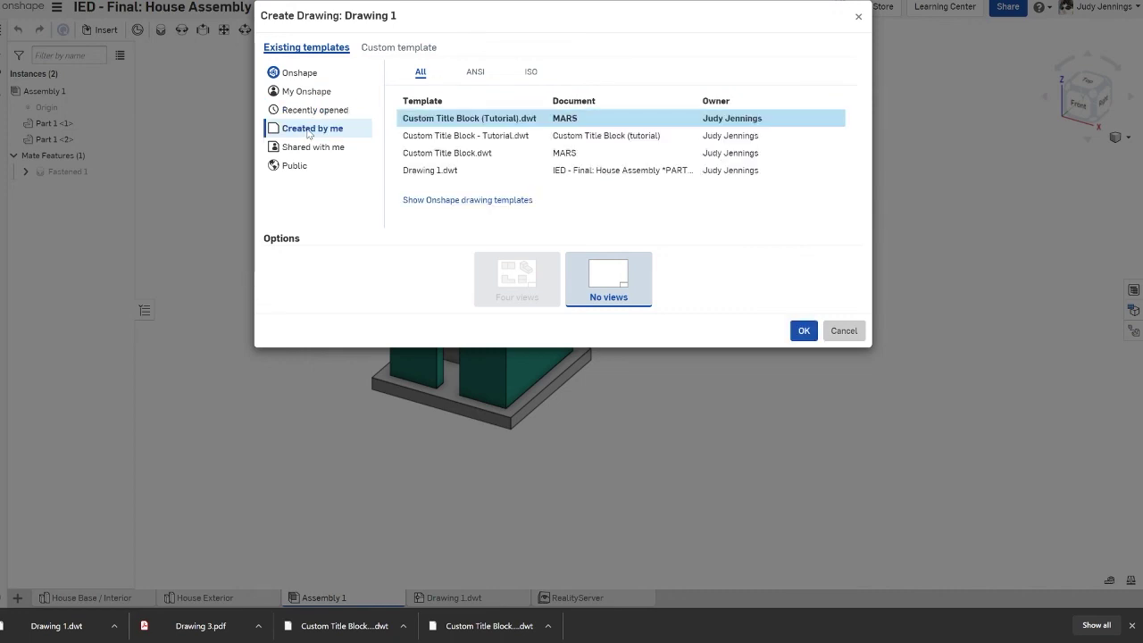
pyautogui.click(549, 173)
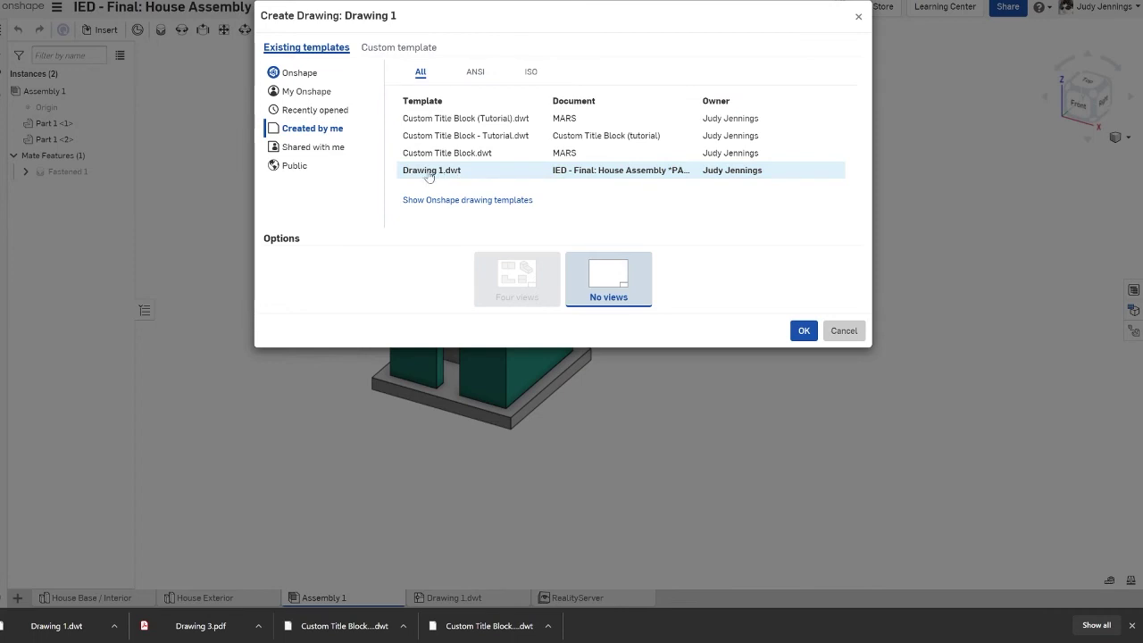
pyautogui.click(806, 330)
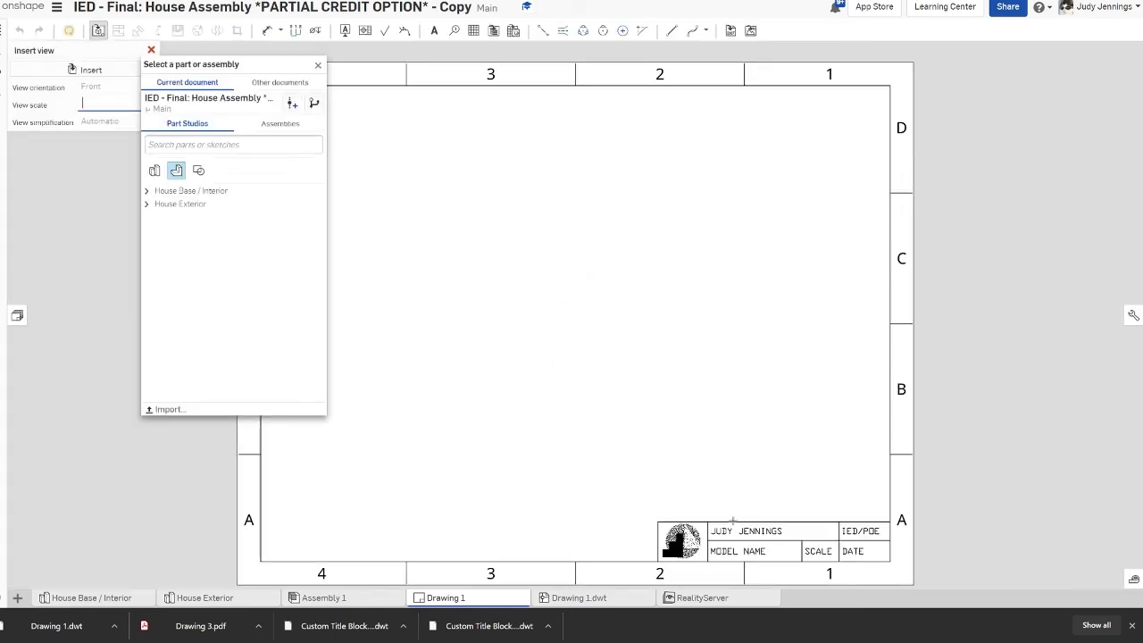
# Step: Check the title block logo, then place Assembly 1's 1:2 front view left of centre
pyautogui.scroll(5, 732, 520)
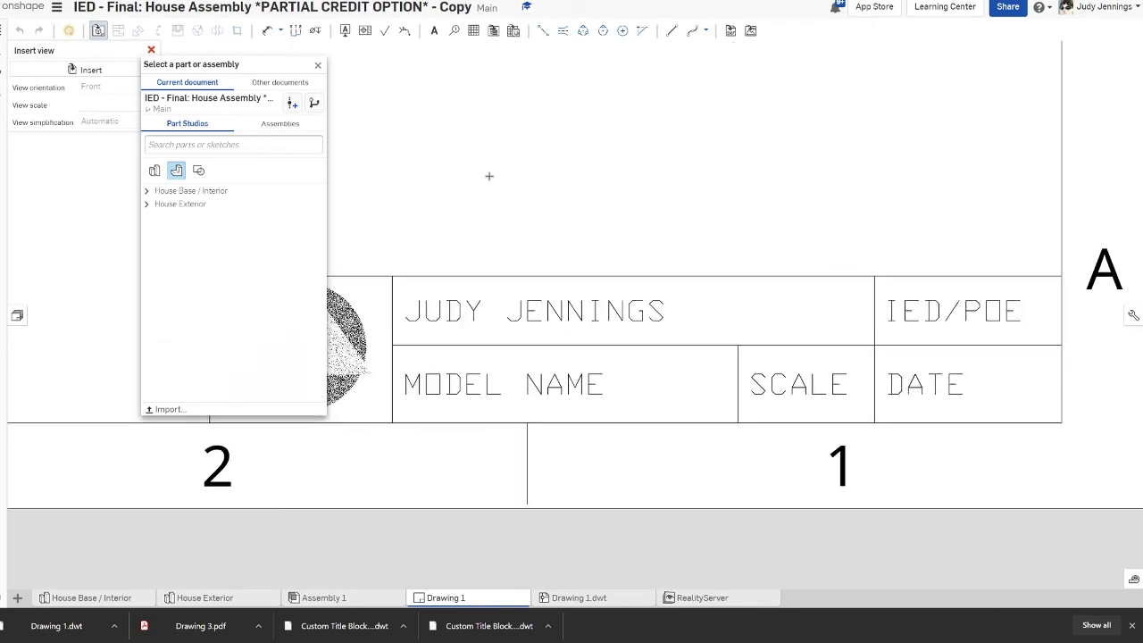
pyautogui.moveTo(489, 176)
pyautogui.mouseDown(button='middle')
pyautogui.moveTo(605, 239)
pyautogui.moveTo(668, 230)
pyautogui.mouseUp(button='middle')
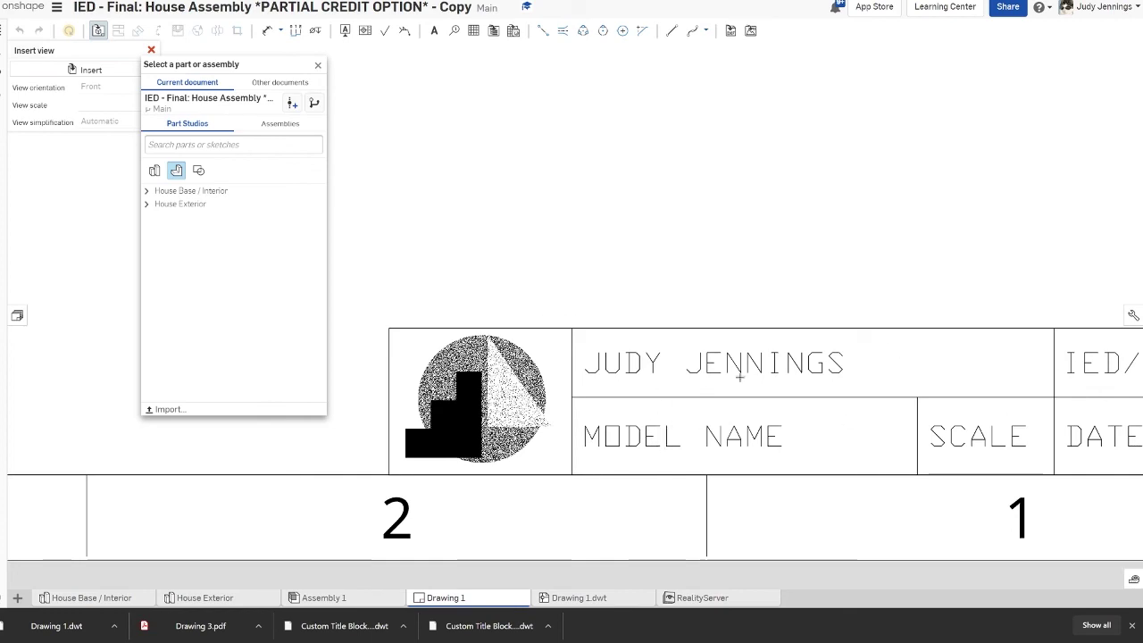
pyautogui.scroll(-5, 569, 215)
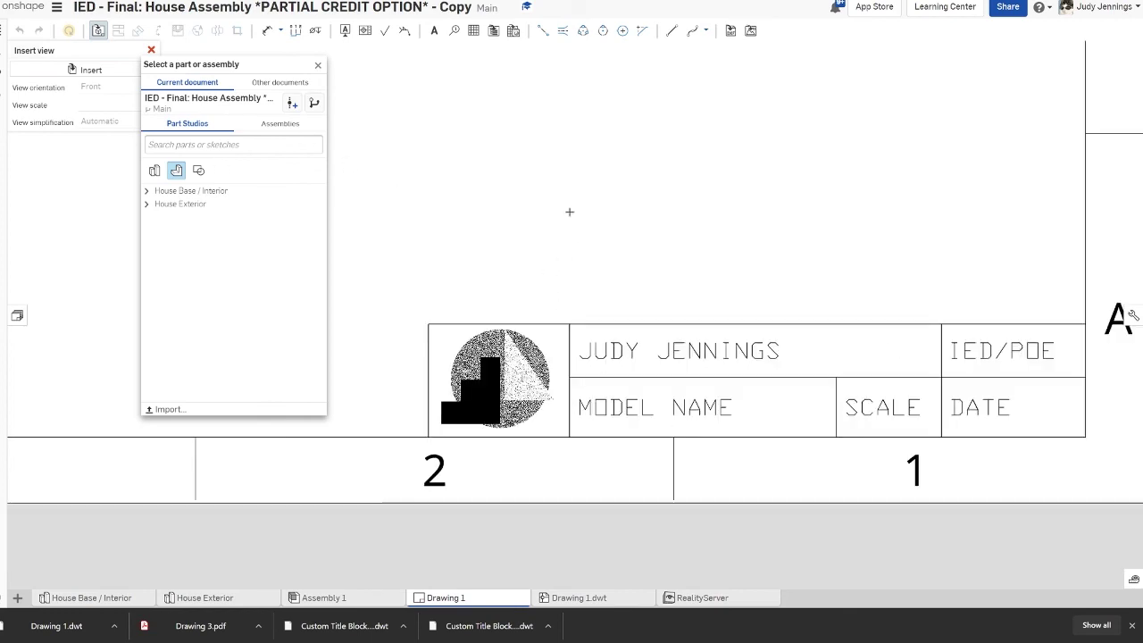
pyautogui.moveTo(537, 276)
pyautogui.mouseDown(button='middle')
pyautogui.moveTo(750, 358)
pyautogui.moveTo(721, 364)
pyautogui.moveTo(742, 349)
pyautogui.mouseUp(button='middle')
pyautogui.scroll(-2, 749, 359)
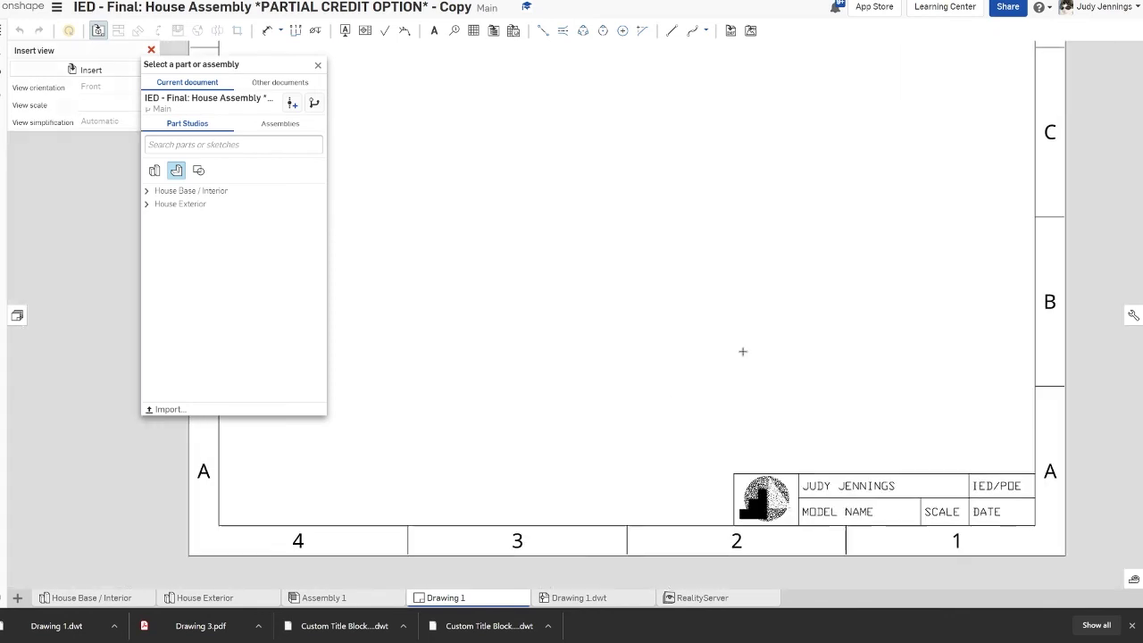
pyautogui.click(198, 170)
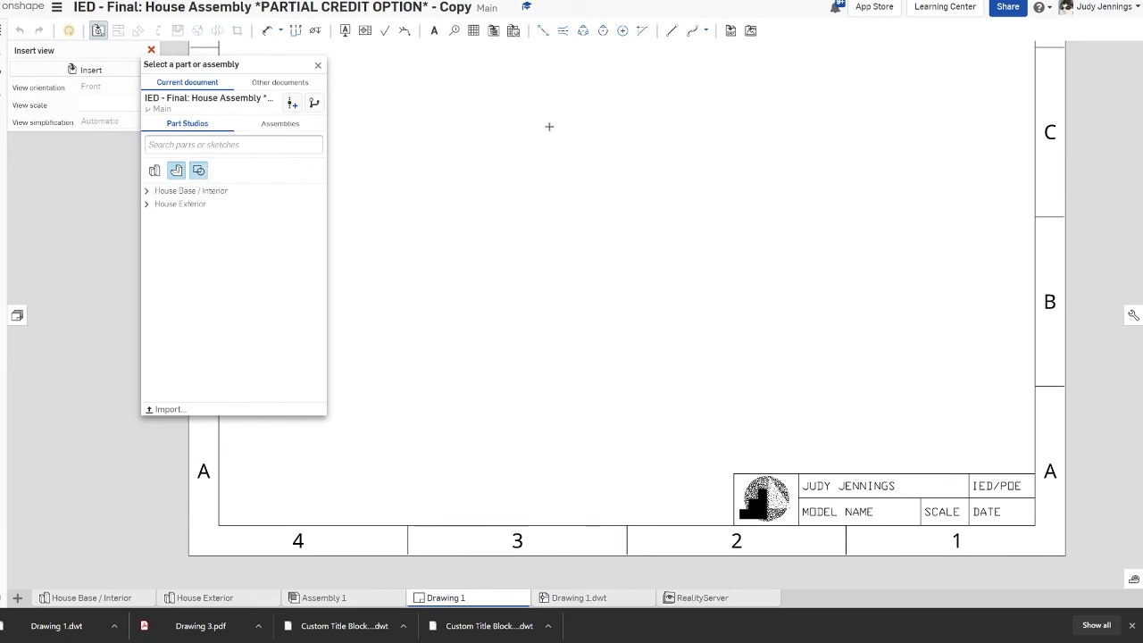
pyautogui.click(175, 171)
pyautogui.moveTo(639, 218)
pyautogui.mouseDown(button='middle')
pyautogui.moveTo(622, 300)
pyautogui.moveTo(625, 234)
pyautogui.mouseUp(button='middle')
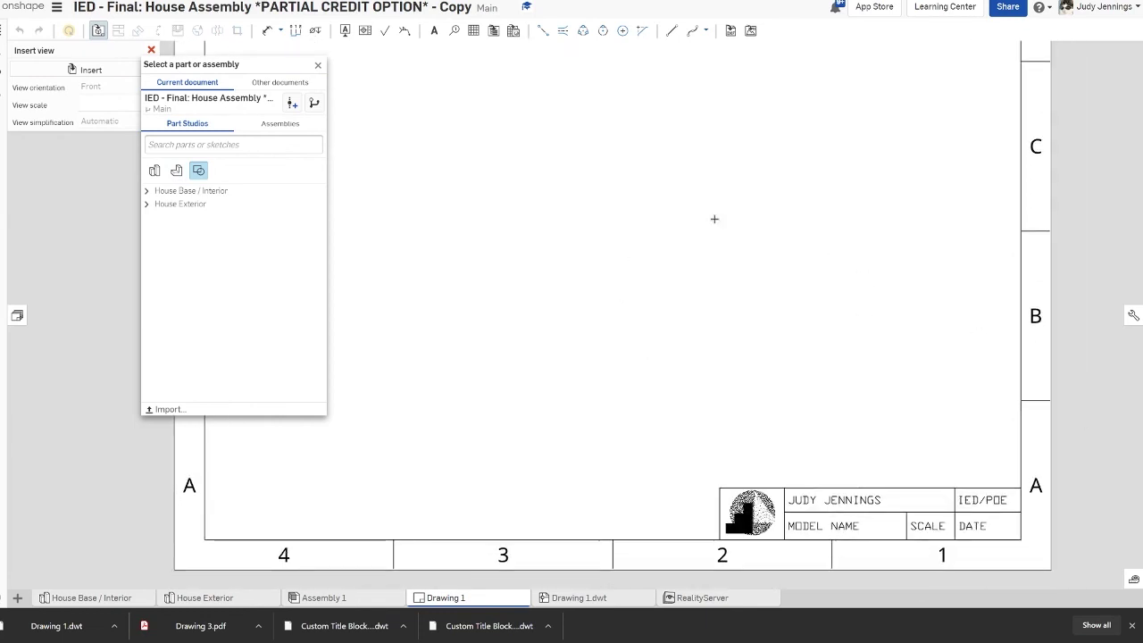
pyautogui.click(281, 124)
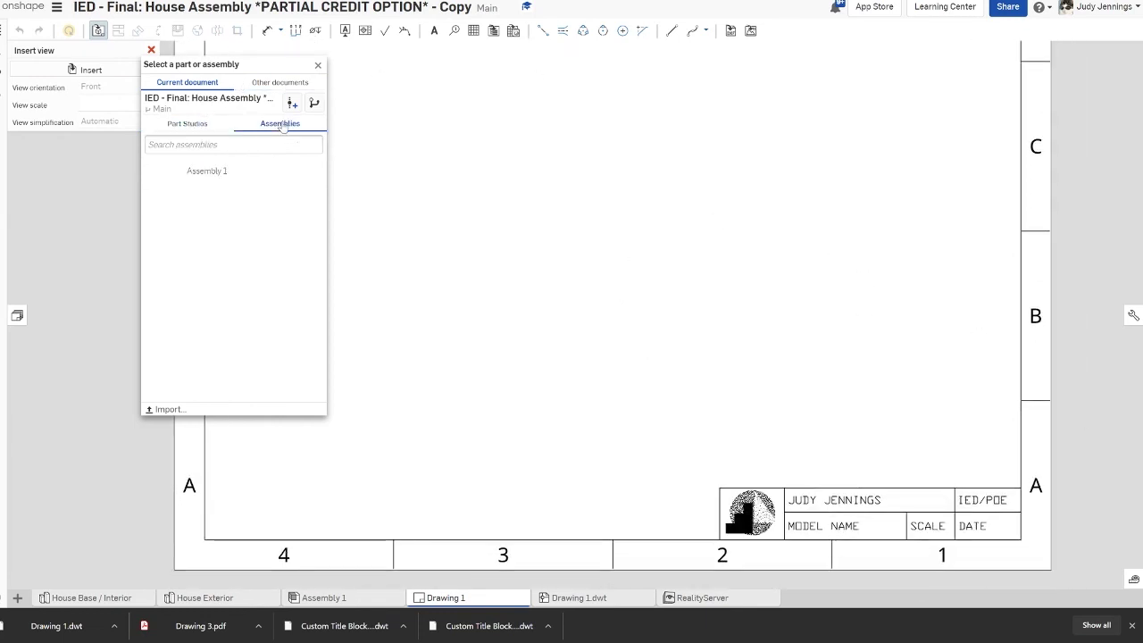
pyautogui.click(194, 171)
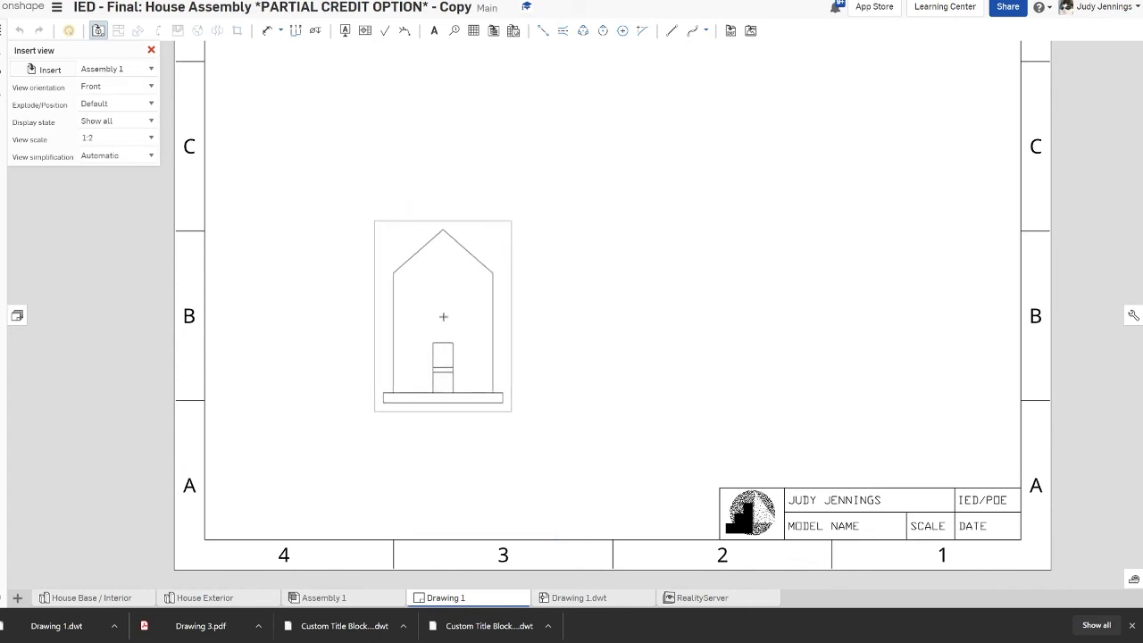
pyautogui.click(442, 316)
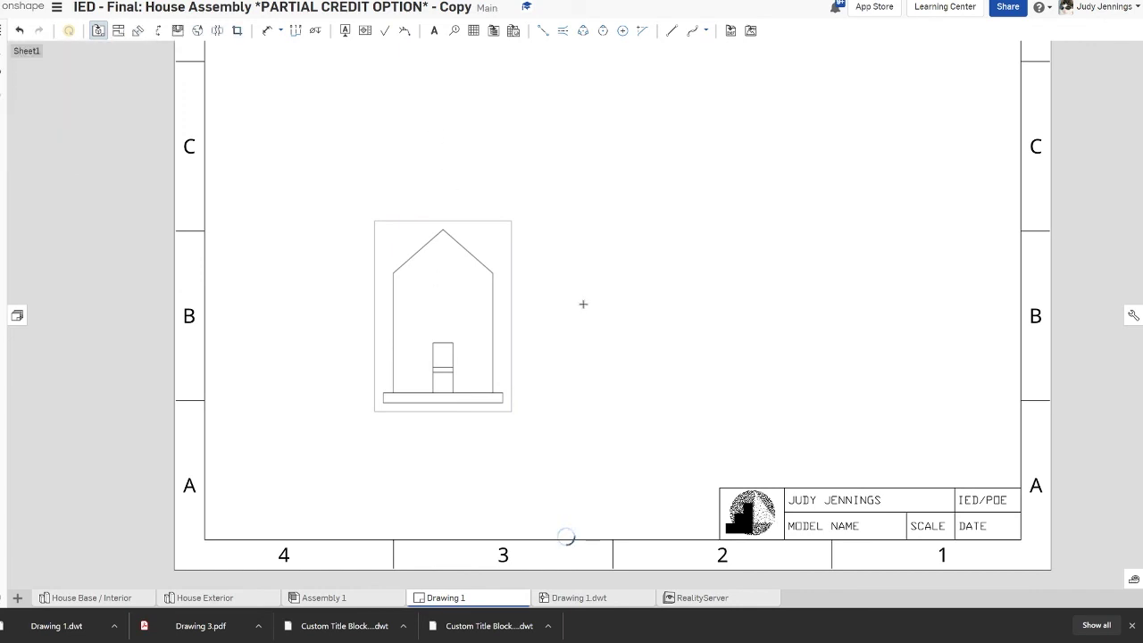
pyautogui.scroll(-2, 440, 284)
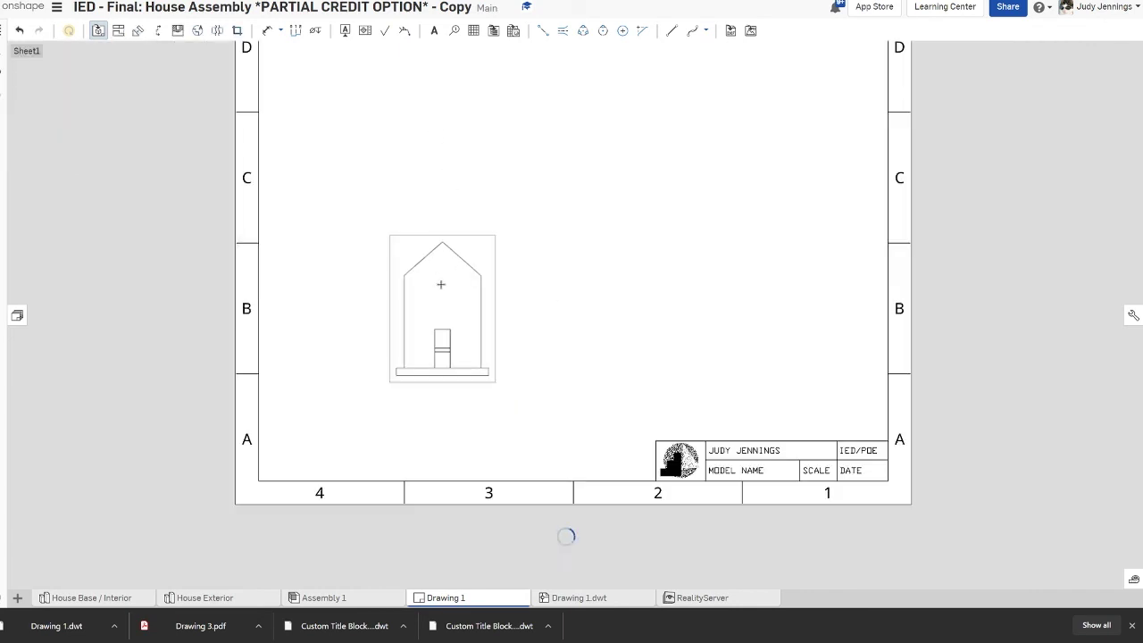
pyautogui.moveTo(459, 287); pyautogui.dragTo(474, 324, button='middle')
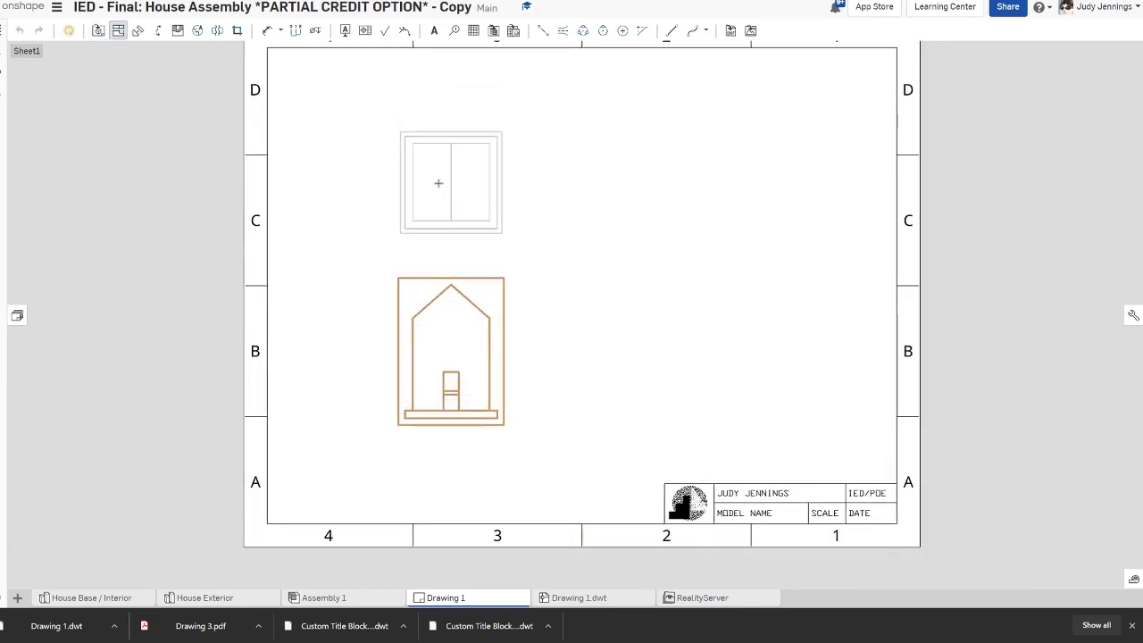
pyautogui.click(436, 188)
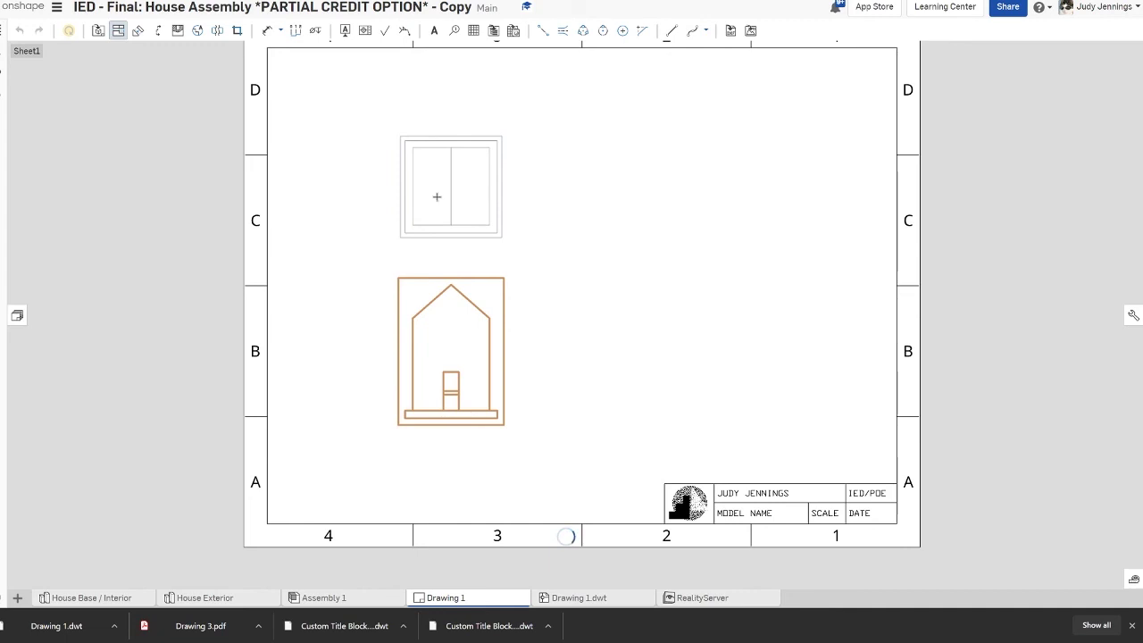
pyautogui.click(443, 361)
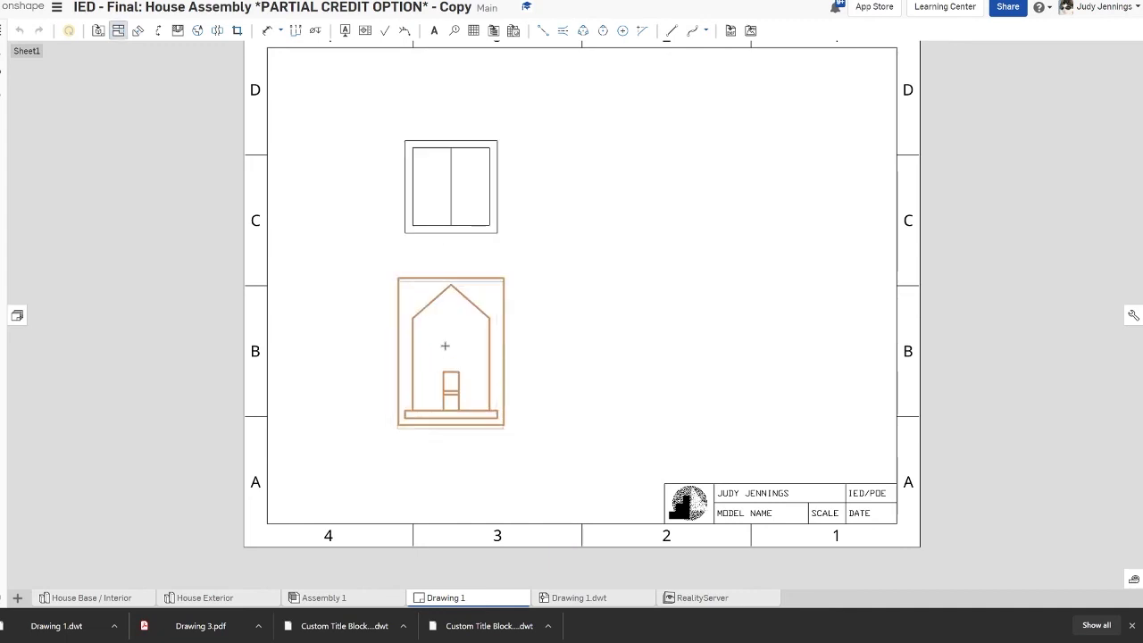
pyautogui.scroll(4, 451, 353)
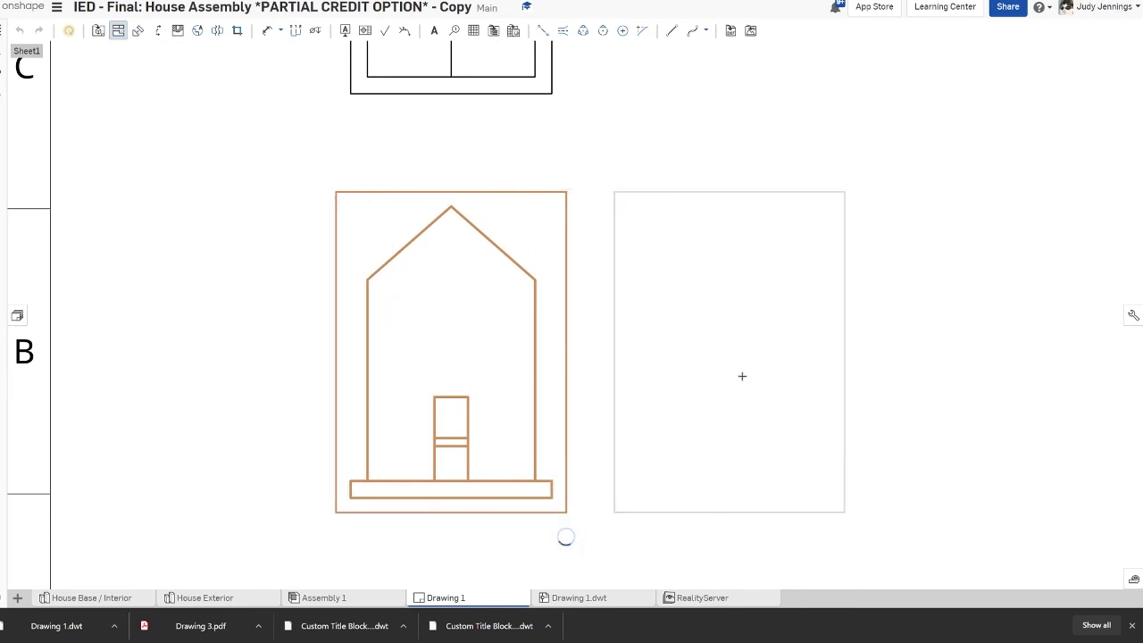
pyautogui.click(926, 389)
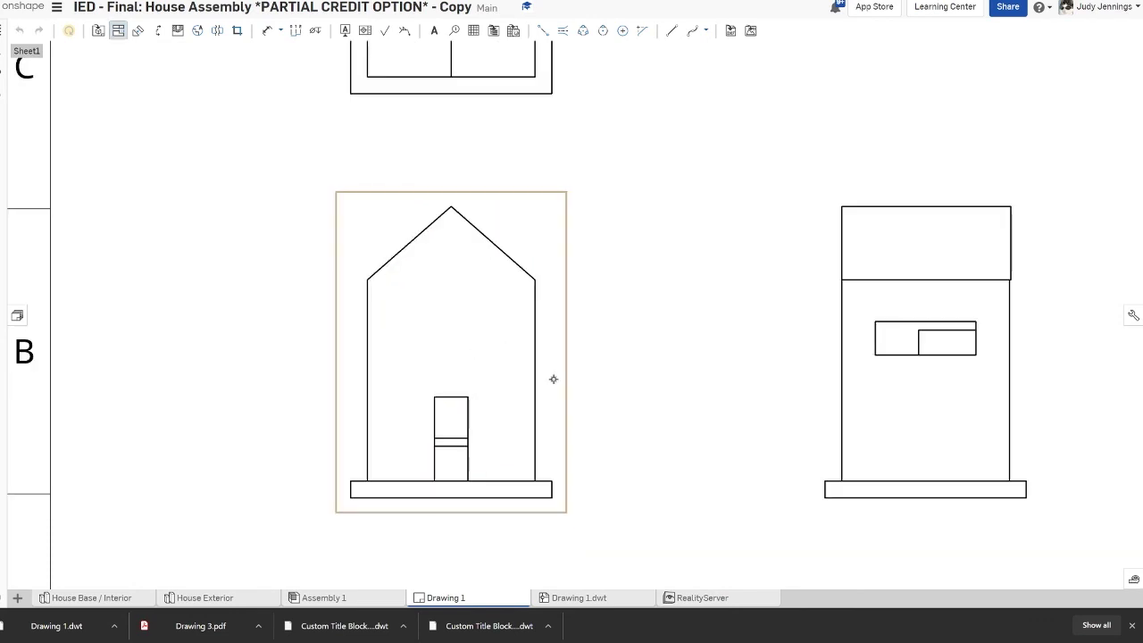
pyautogui.scroll(-4, 594, 357)
pyautogui.click(450, 431)
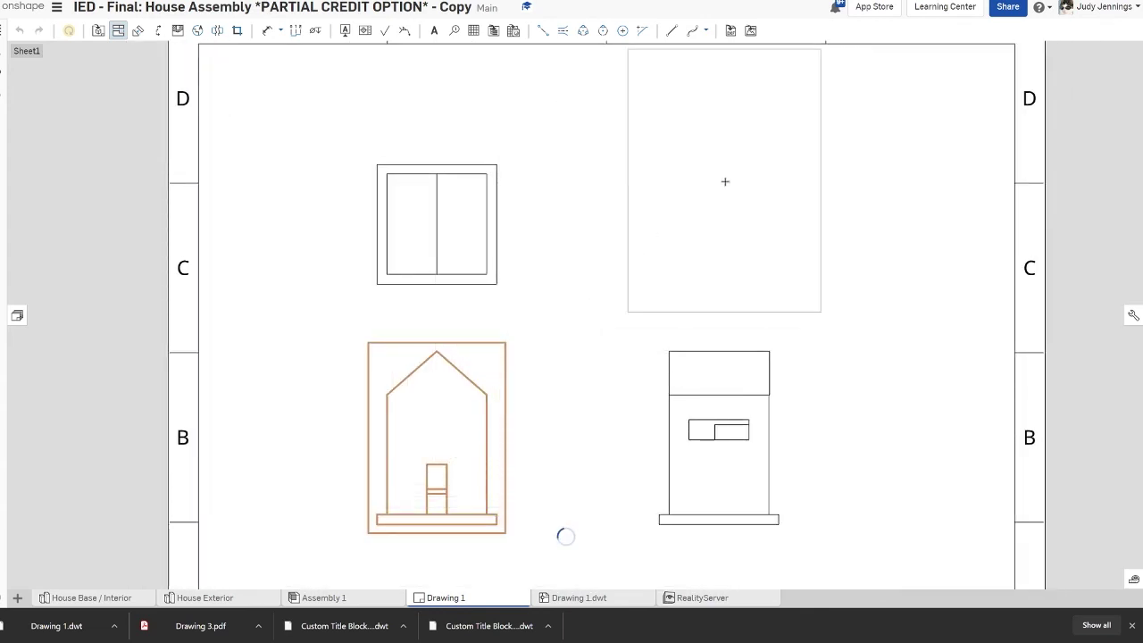
pyautogui.click(726, 191)
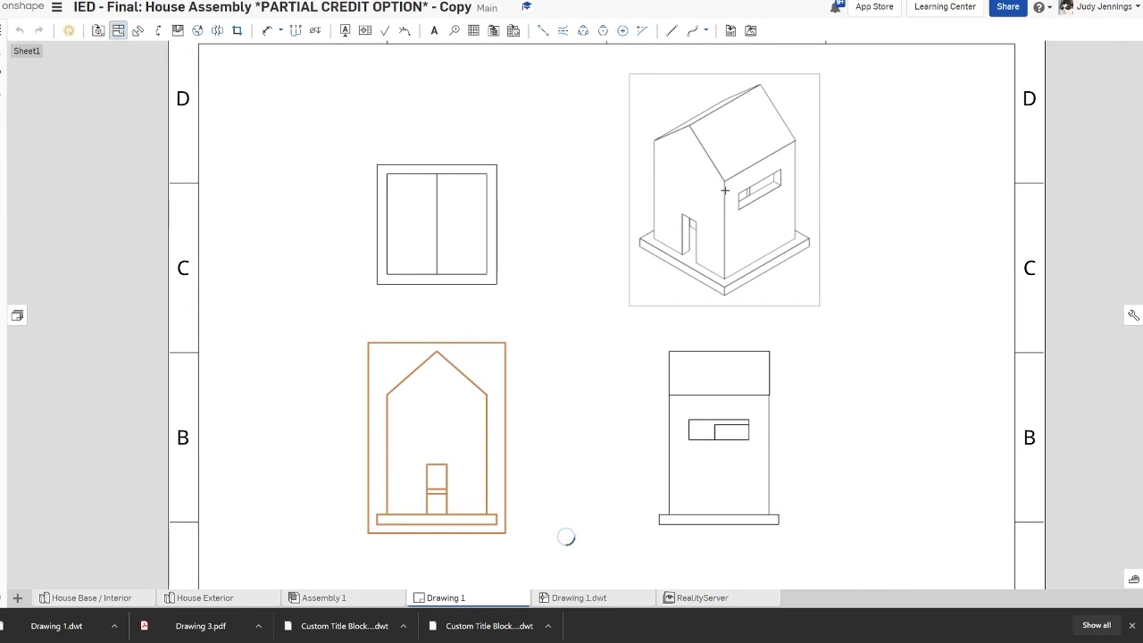
pyautogui.scroll(-4, 750, 245)
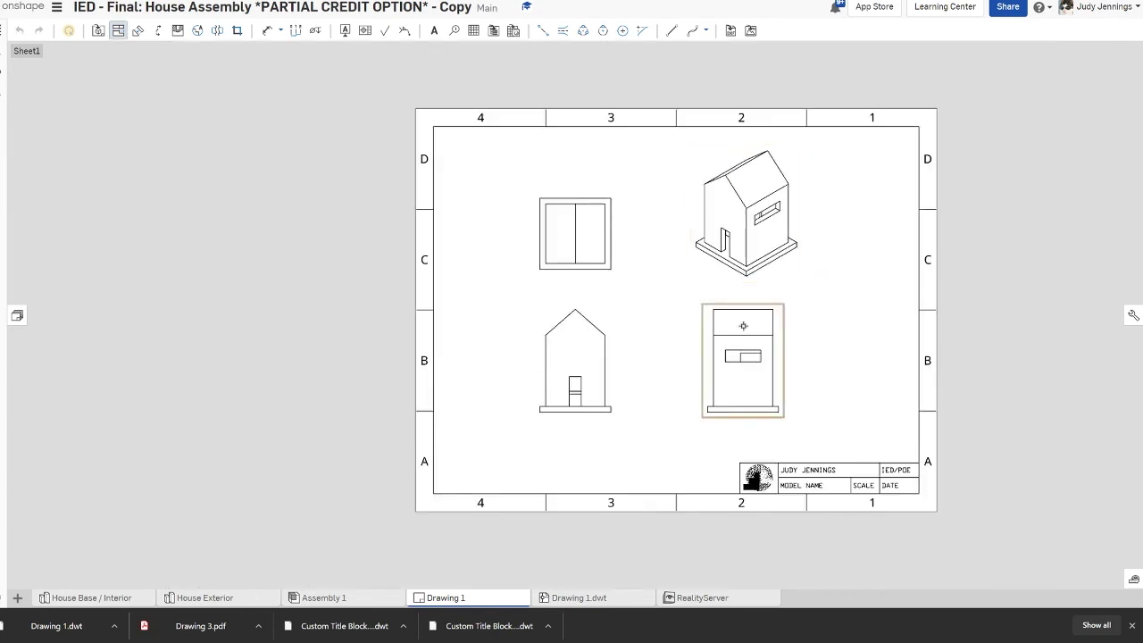
pyautogui.moveTo(769, 322); pyautogui.dragTo(826, 317)
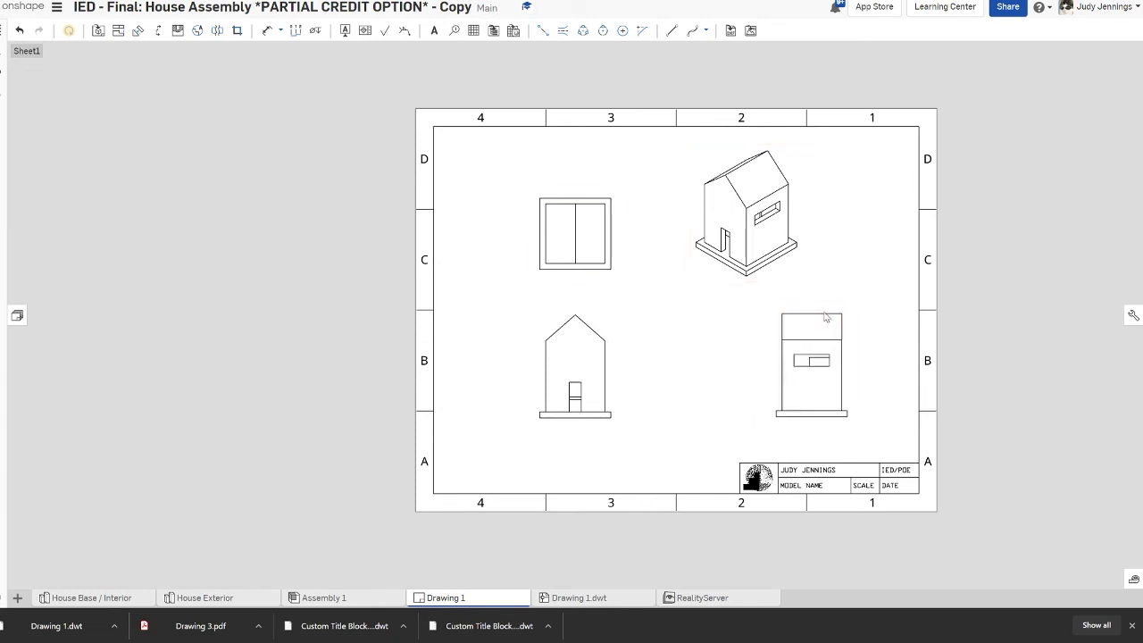
pyautogui.moveTo(755, 210); pyautogui.dragTo(812, 223)
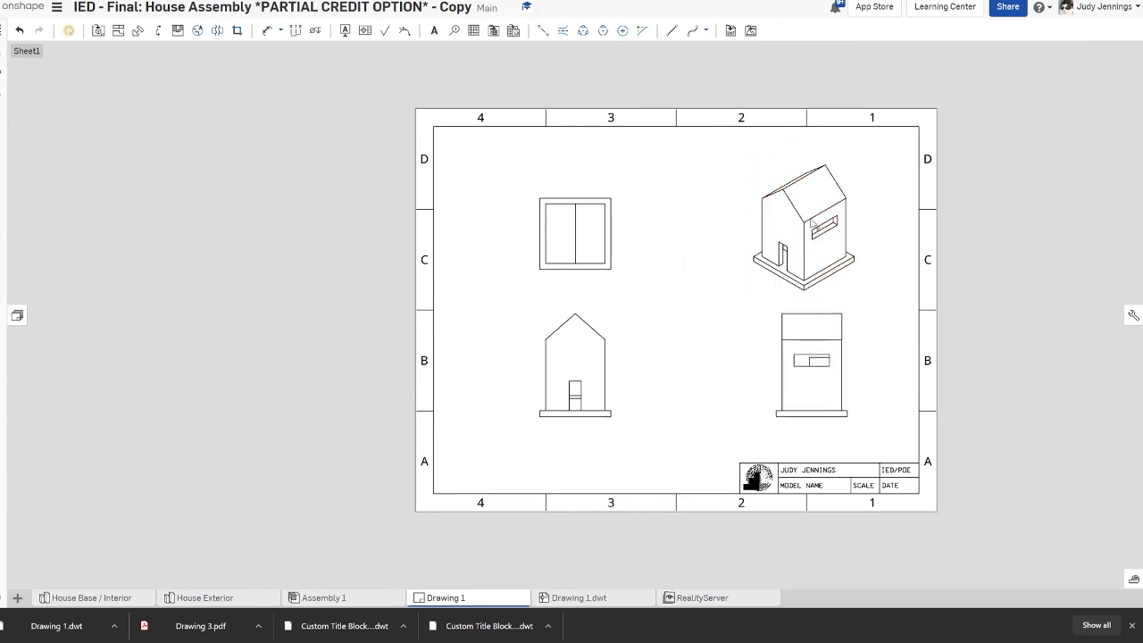
pyautogui.scroll(3, 623, 353)
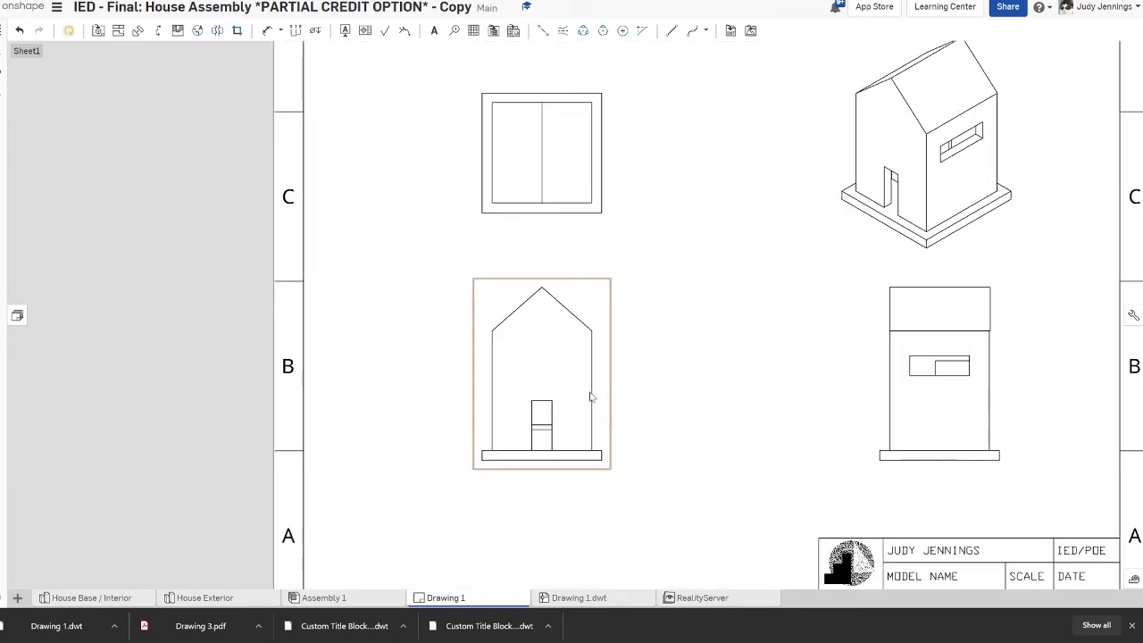
pyautogui.scroll(-3, 720, 337)
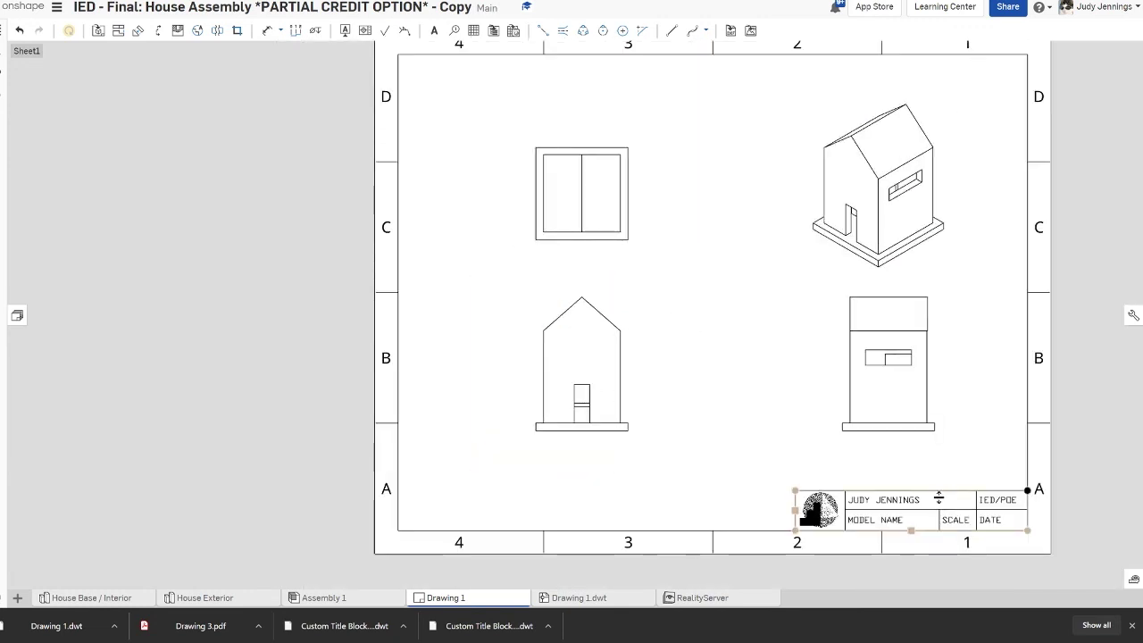
# Step: Change the title block's MODEL NAME cell to 'HOUSE MODEL'
pyautogui.doubleClick(879, 522)
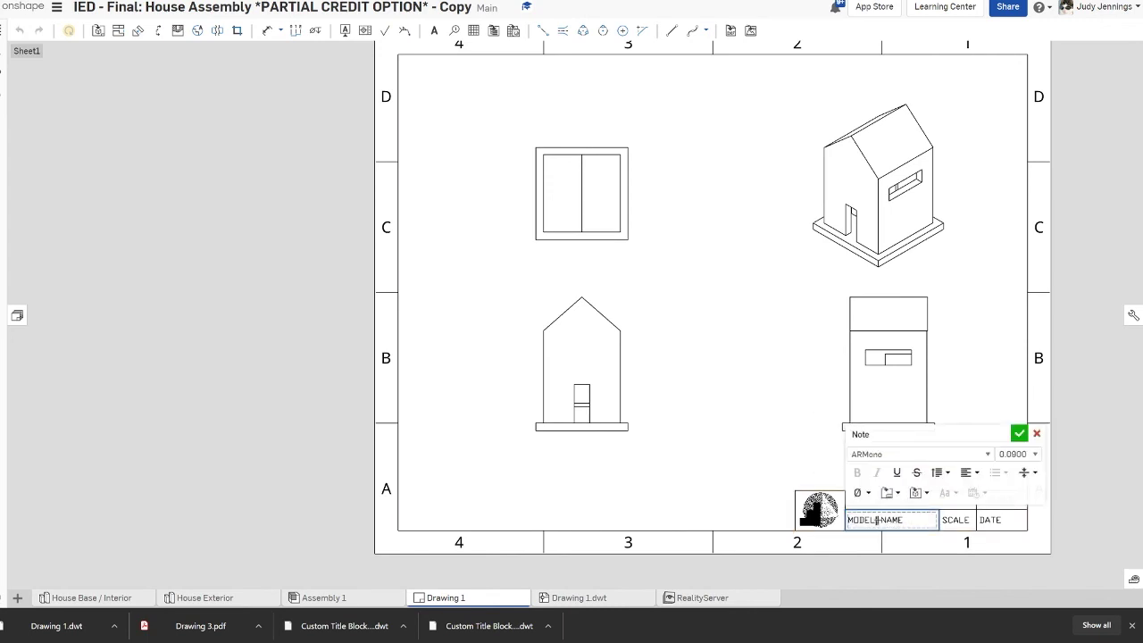
pyautogui.scroll(5, 876, 521)
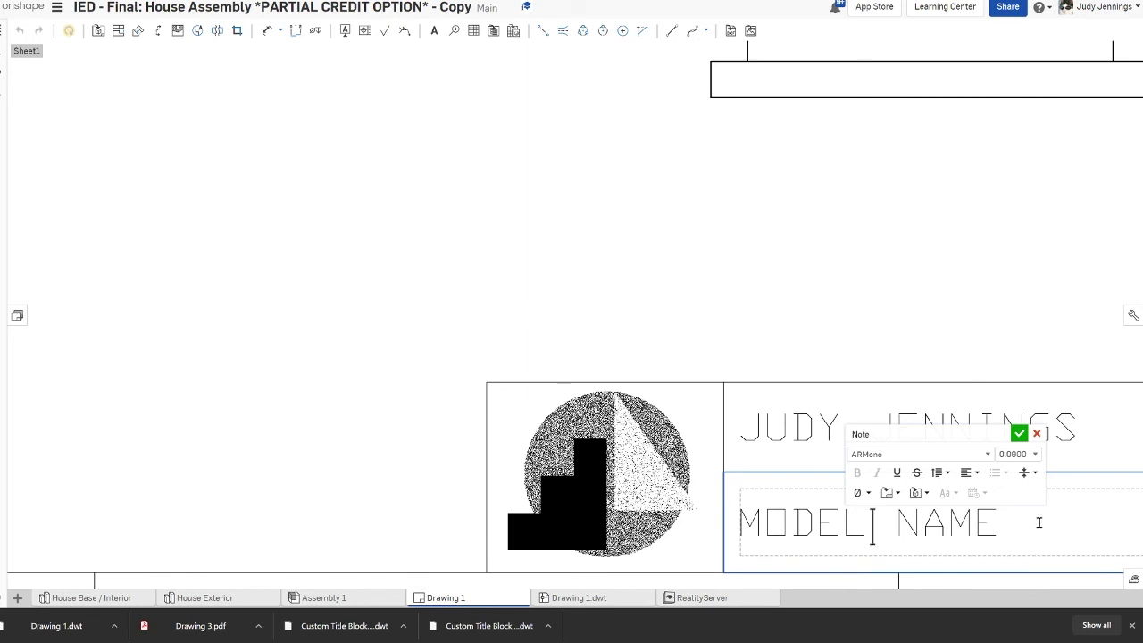
pyautogui.moveTo(1038, 520); pyautogui.dragTo(746, 524)
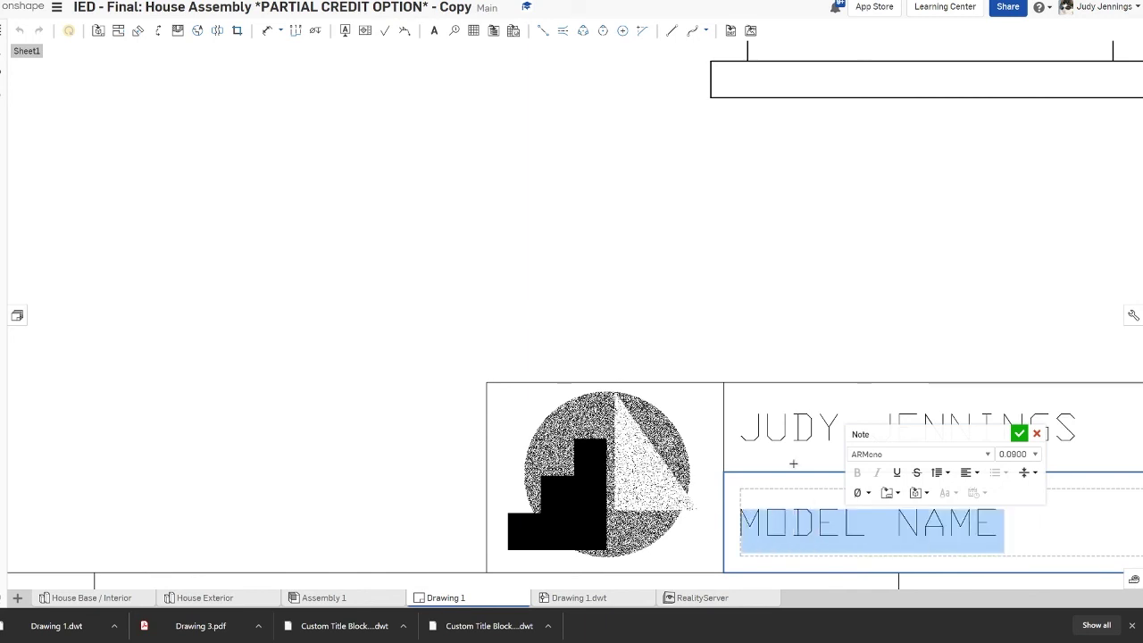
pyautogui.write('hous')
pyautogui.press('BackSpace')
pyautogui.press('BackSpace')
pyautogui.press('BackSpace')
pyautogui.press('BackSpace')
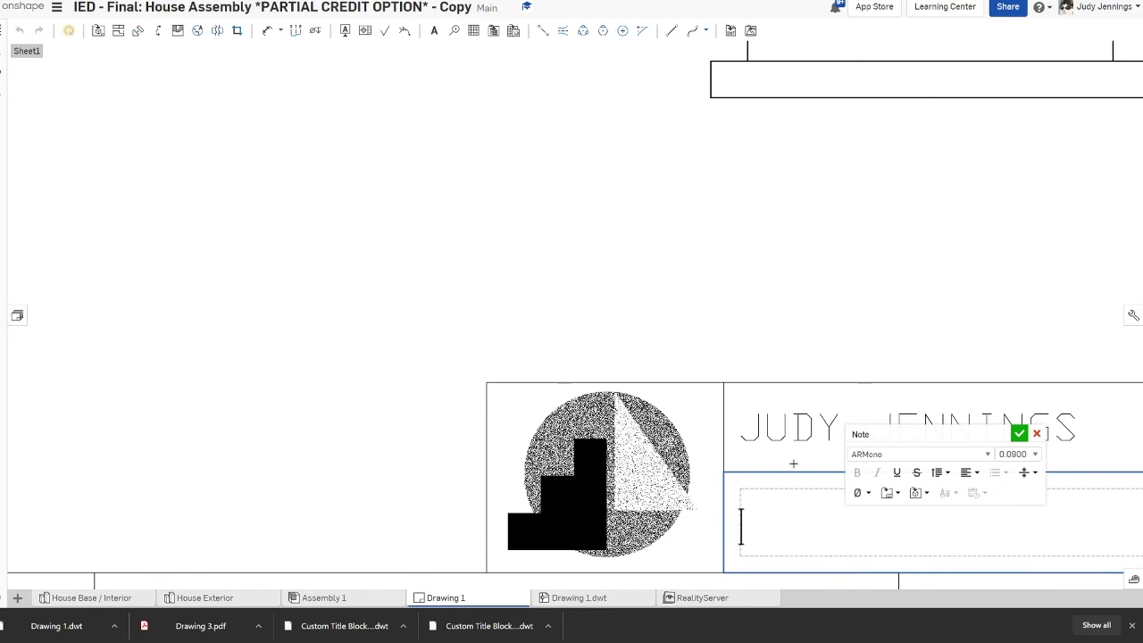
pyautogui.write('HOUSE')
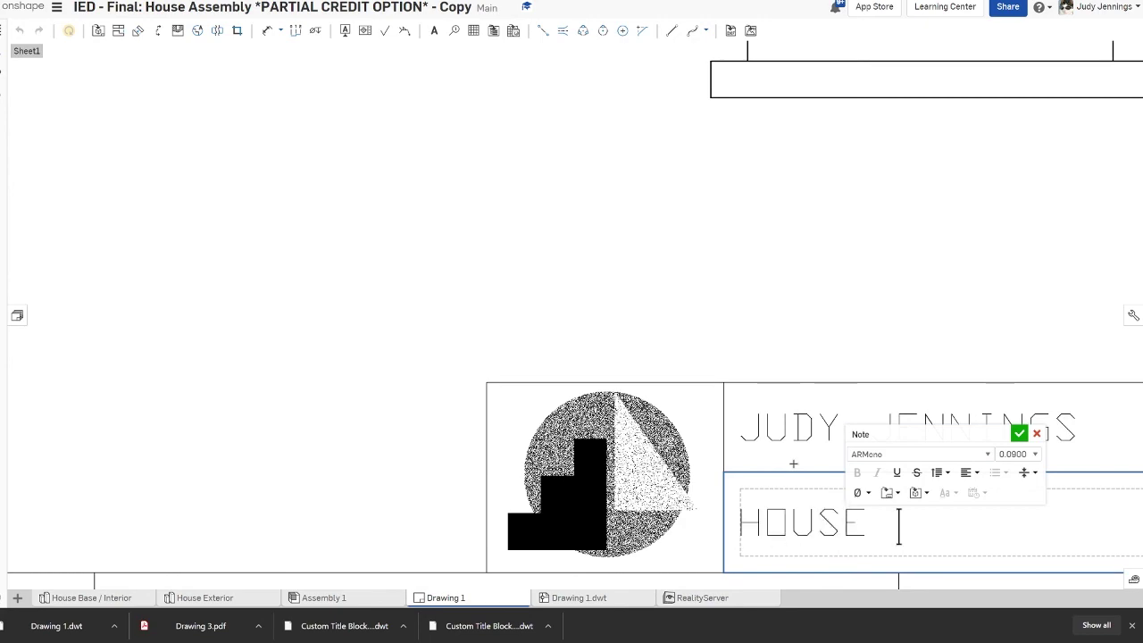
pyautogui.write(' MODEL')
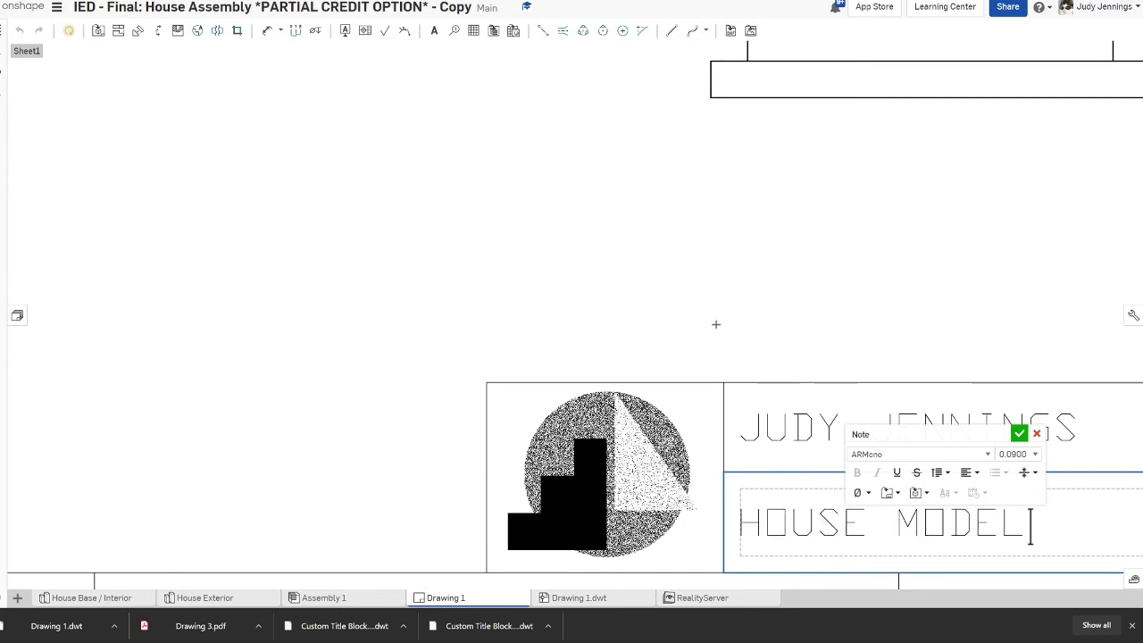
pyautogui.scroll(-2, 711, 323)
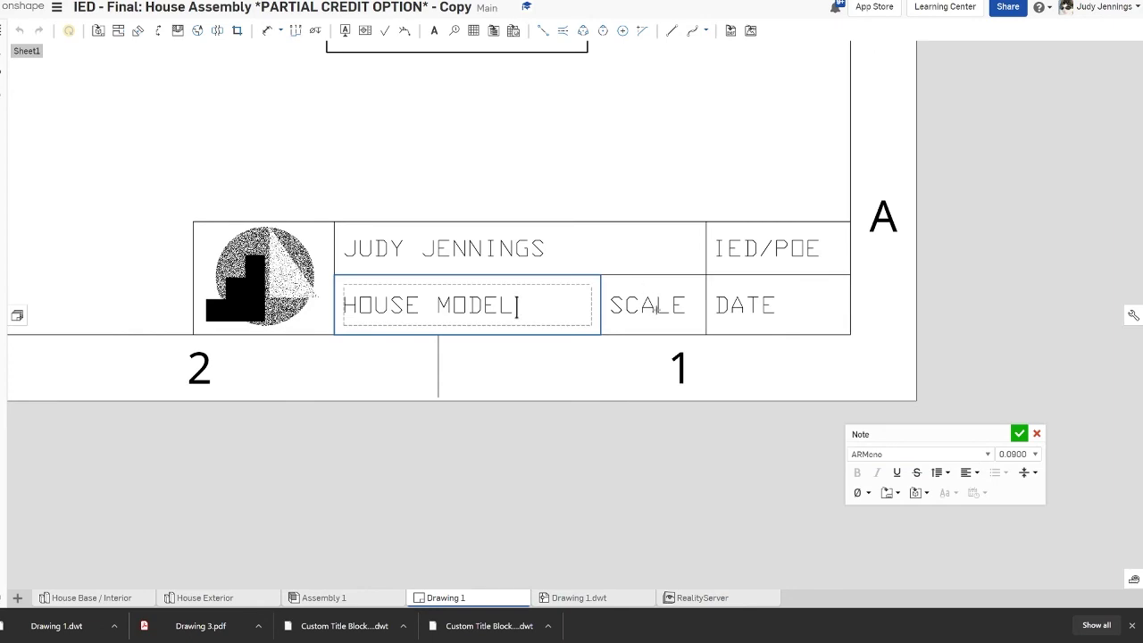
pyautogui.click(656, 315)
# Step: Open the front view's properties, showing its 1:2 scale
pyautogui.hscroll(-5, 566, 270)
pyautogui.hscroll(10, 920, 431)
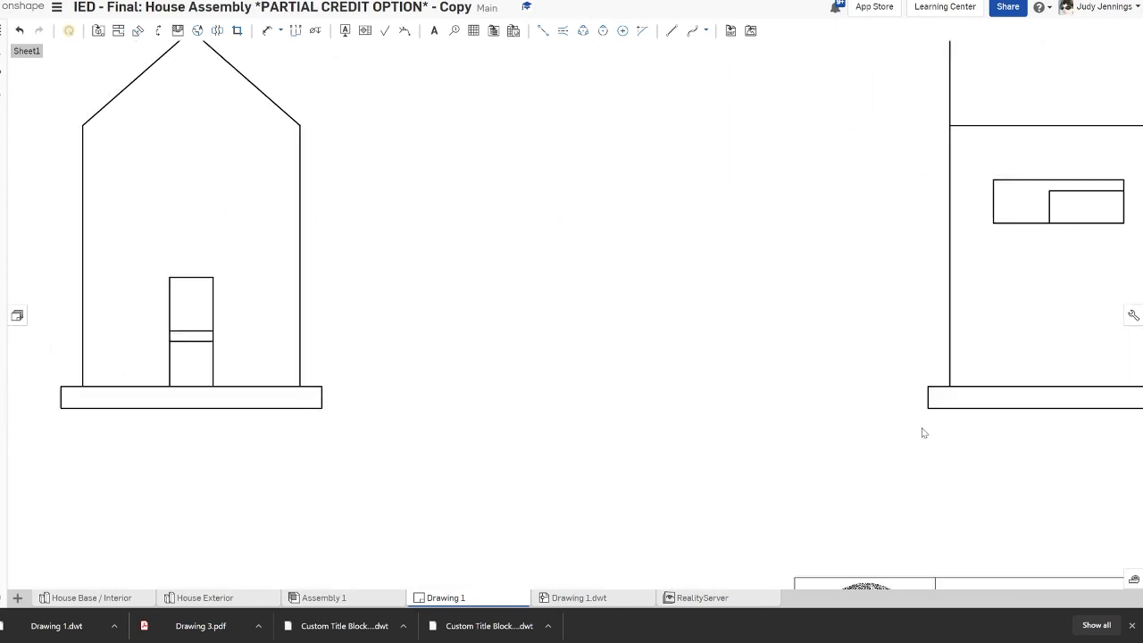
pyautogui.hscroll(-1, 900, 427)
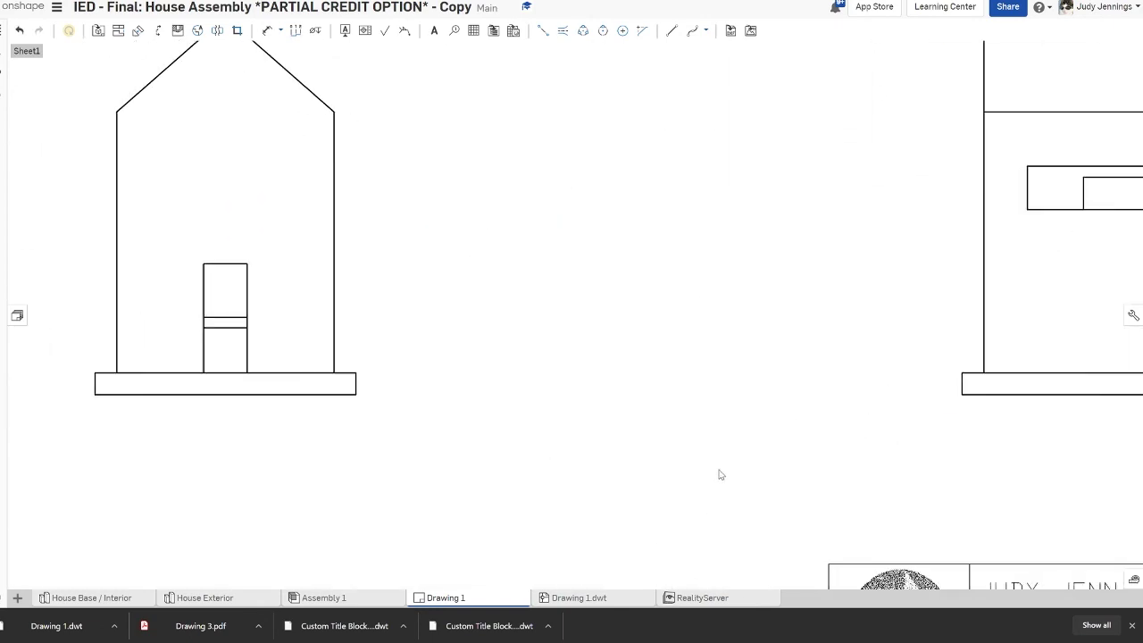
pyautogui.moveTo(719, 472); pyautogui.dragTo(778, 354, button='middle')
pyautogui.scroll(2, 421, 212)
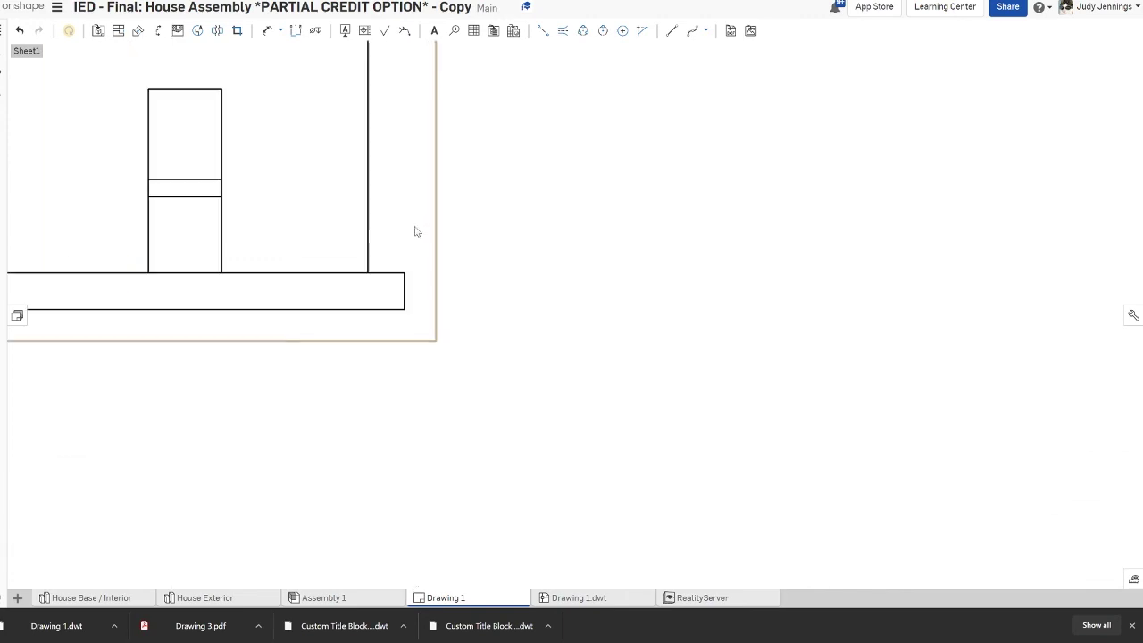
pyautogui.scroll(-5, 416, 229)
pyautogui.scroll(2, 446, 375)
pyautogui.doubleClick(373, 266)
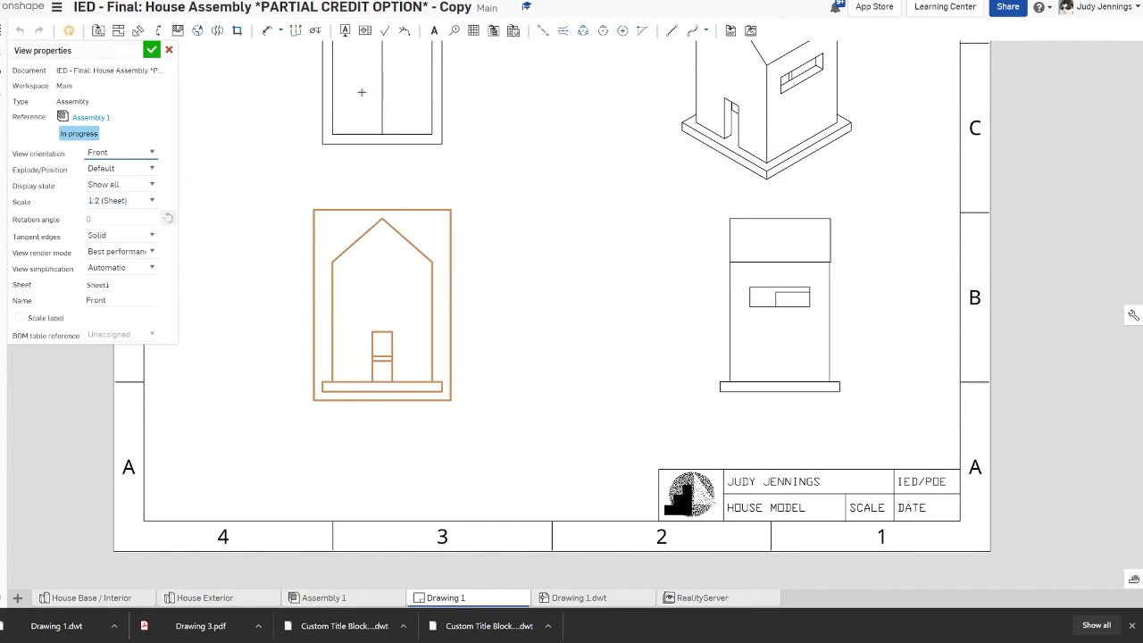
# Step: Close the view properties and replace the title block's SCALE text with '1: 2'
pyautogui.click(169, 49)
pyautogui.scroll(3, 883, 510)
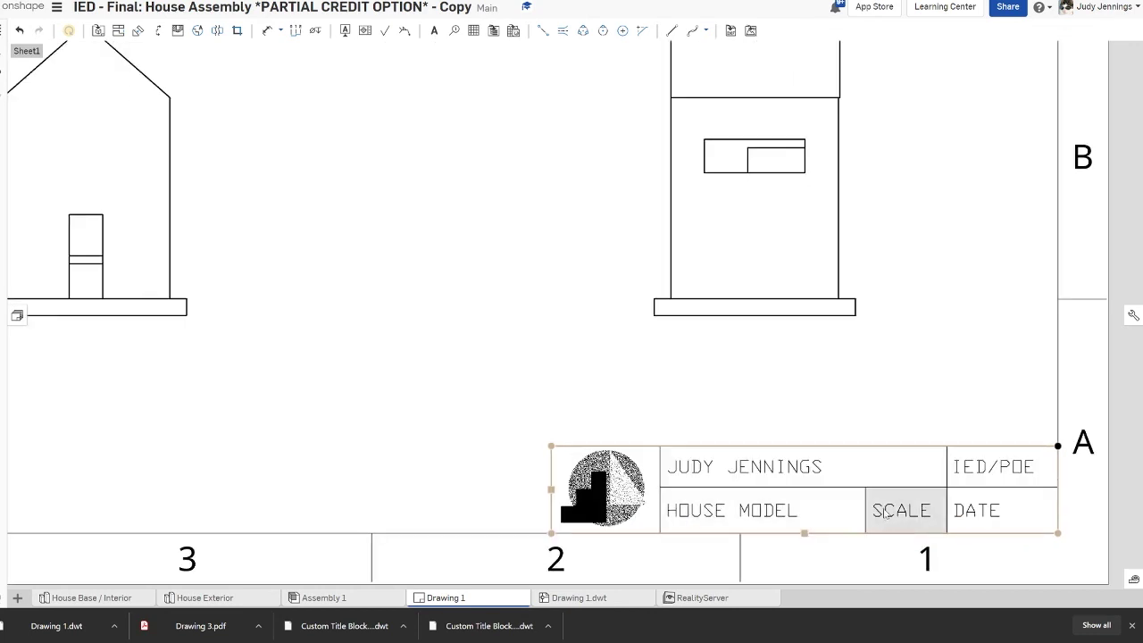
pyautogui.doubleClick(853, 515)
pyautogui.click(1004, 274)
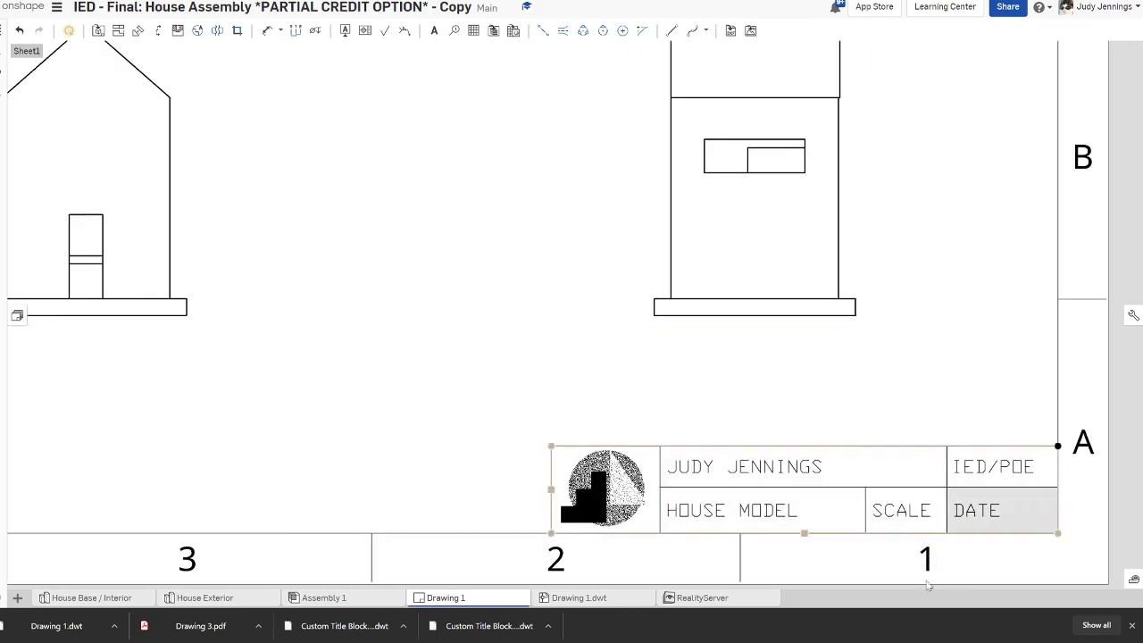
pyautogui.doubleClick(915, 518)
pyautogui.doubleClick(903, 515)
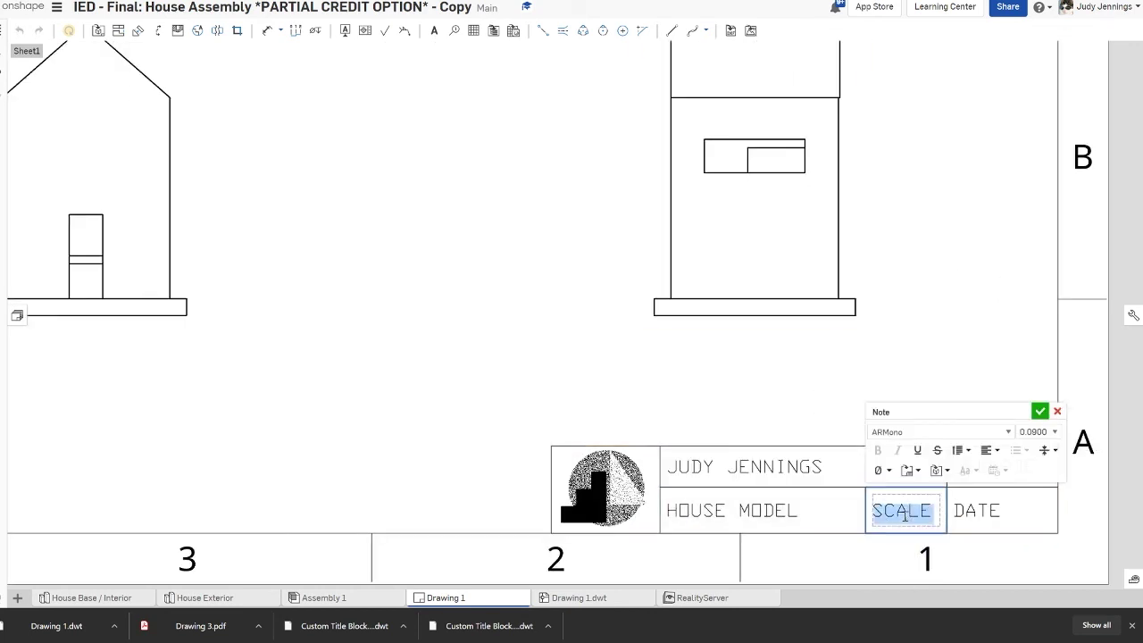
pyautogui.click(941, 507)
pyautogui.moveTo(937, 509); pyautogui.dragTo(869, 509)
pyautogui.write('1:2')
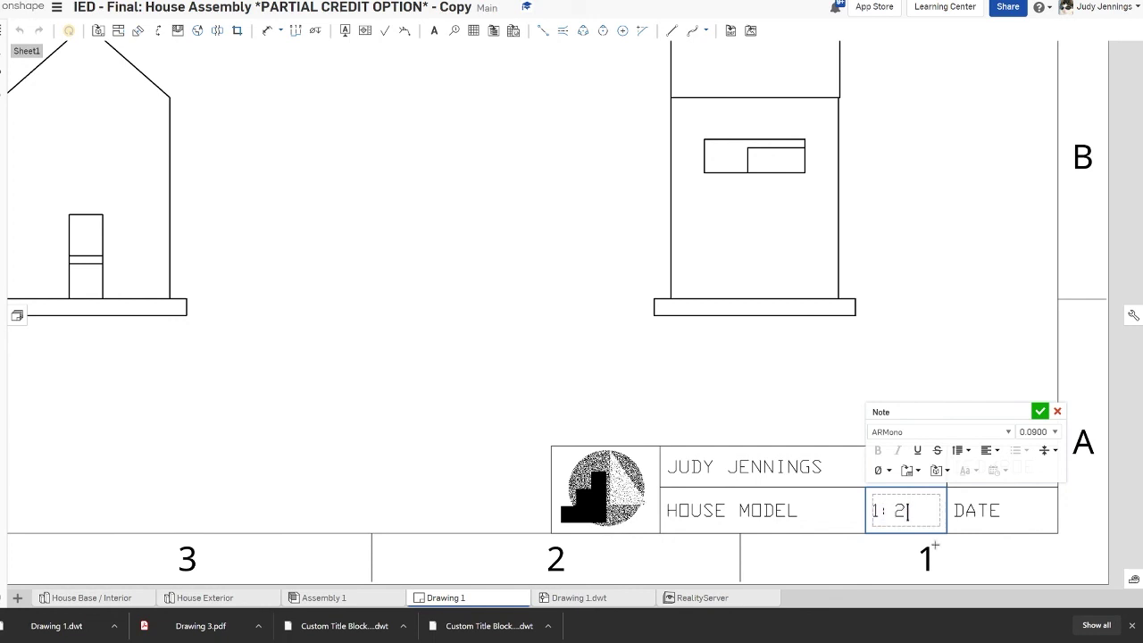
pyautogui.click(976, 511)
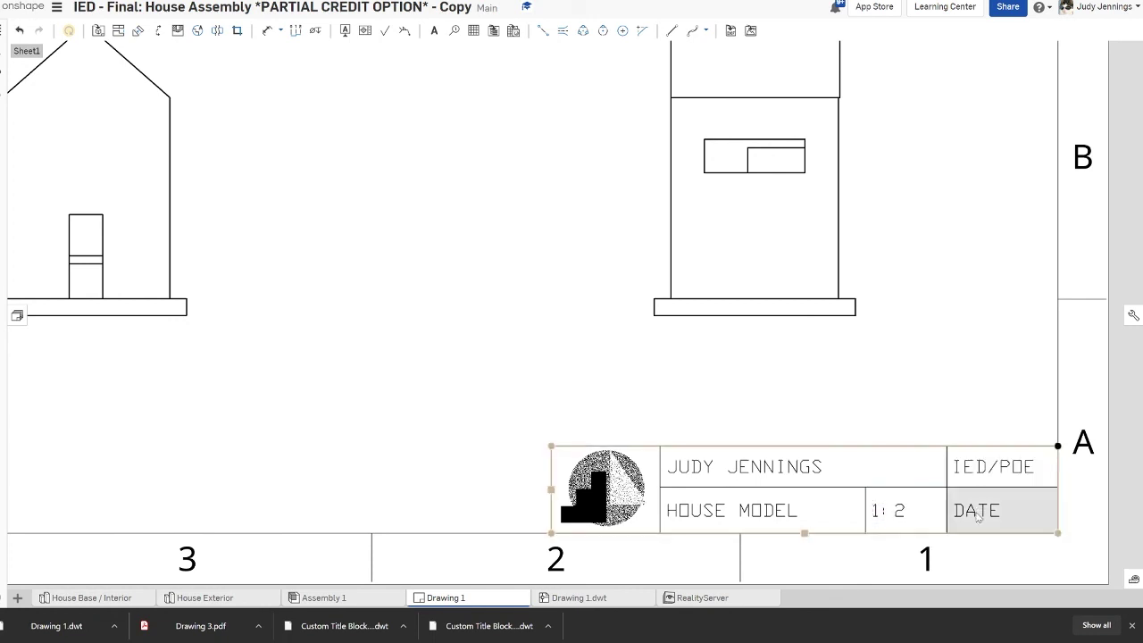
# Step: Replace the DATE cell text with '4/12/21'
pyautogui.doubleClick(982, 515)
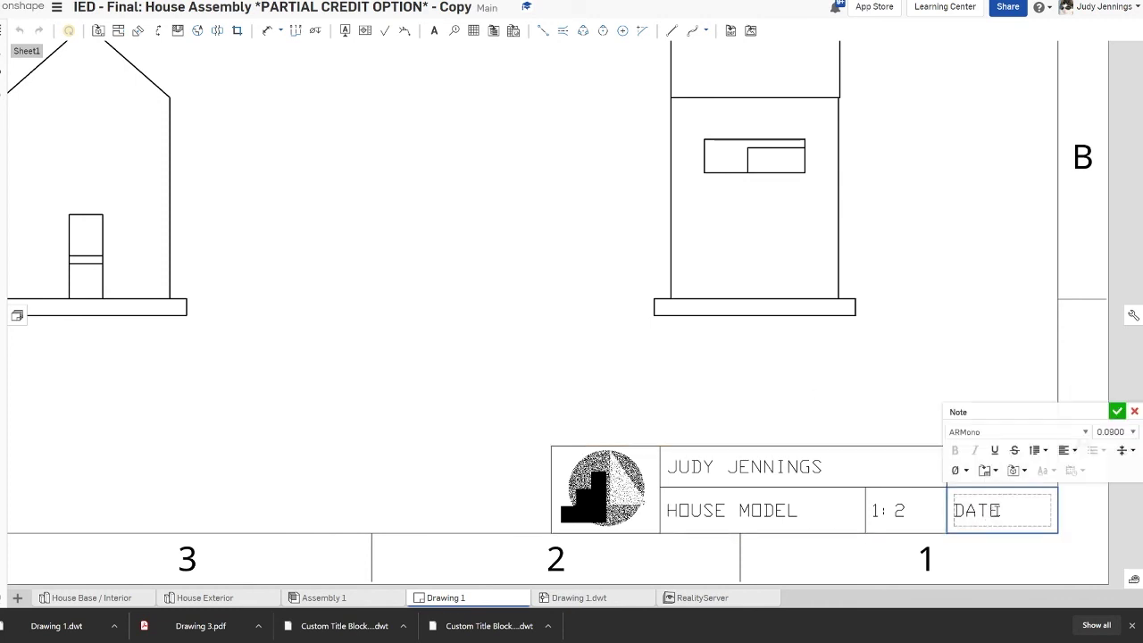
pyautogui.moveTo(996, 510); pyautogui.dragTo(966, 511)
pyautogui.click(967, 511)
pyautogui.click(1117, 411)
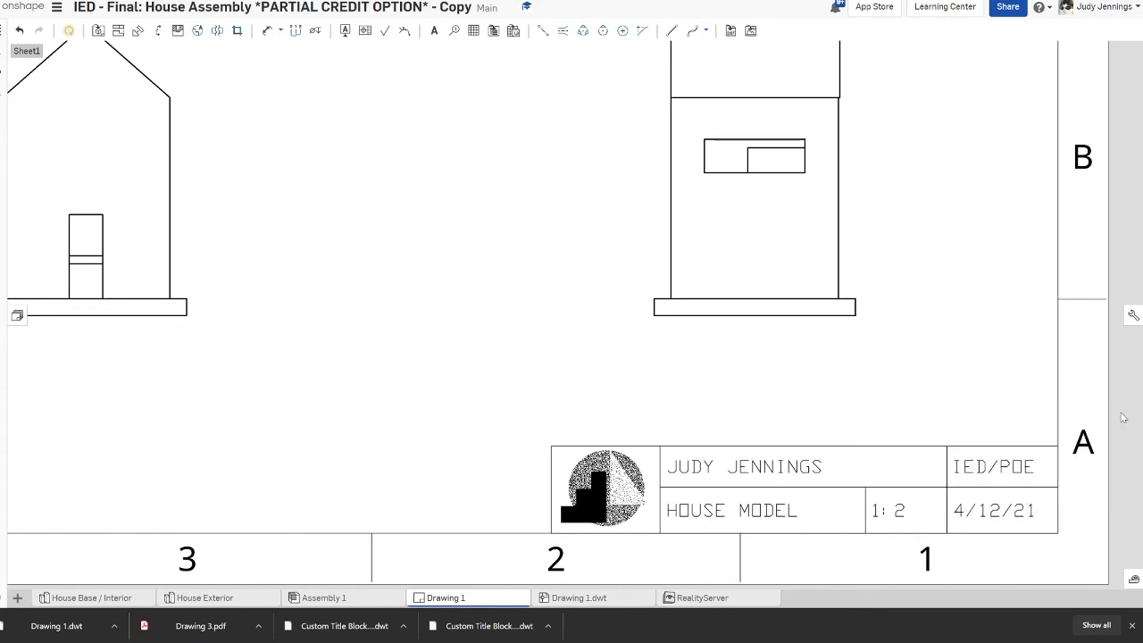
pyautogui.scroll(-2, 226, 336)
# Step: Fit the whole drawing sheet in view and print it to PDF from the Document menu
pyautogui.moveTo(378, 301)
pyautogui.mouseDown(button='middle')
pyautogui.moveTo(794, 474)
pyautogui.moveTo(661, 429)
pyautogui.mouseUp(button='middle')
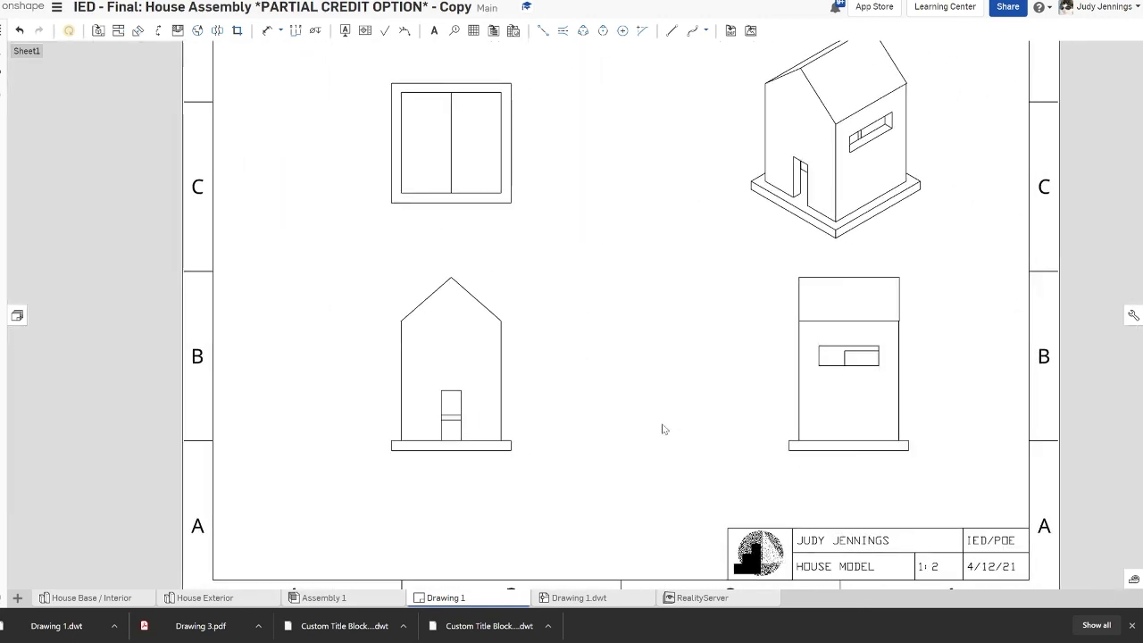
pyautogui.scroll(-3, 656, 426)
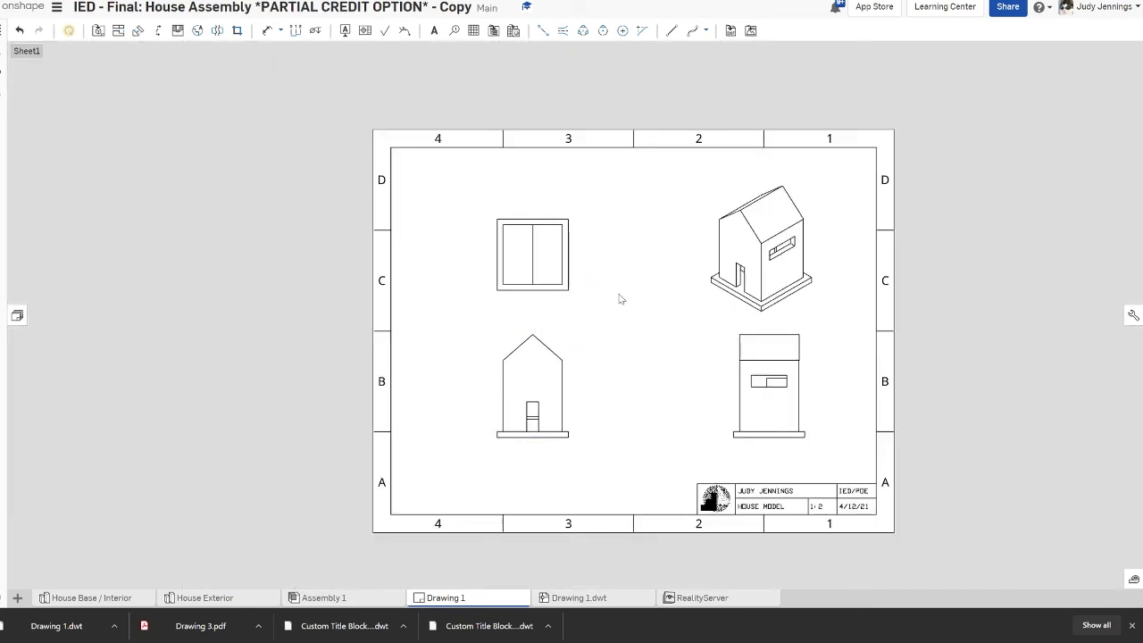
pyautogui.scroll(2, 875, 476)
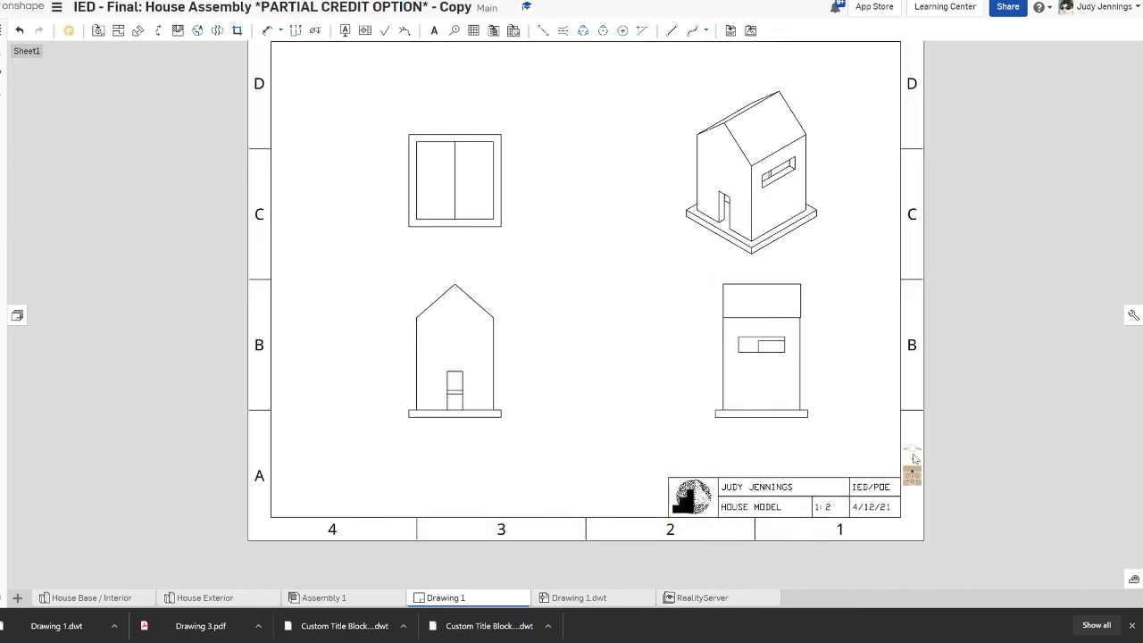
pyautogui.scroll(2, 911, 464)
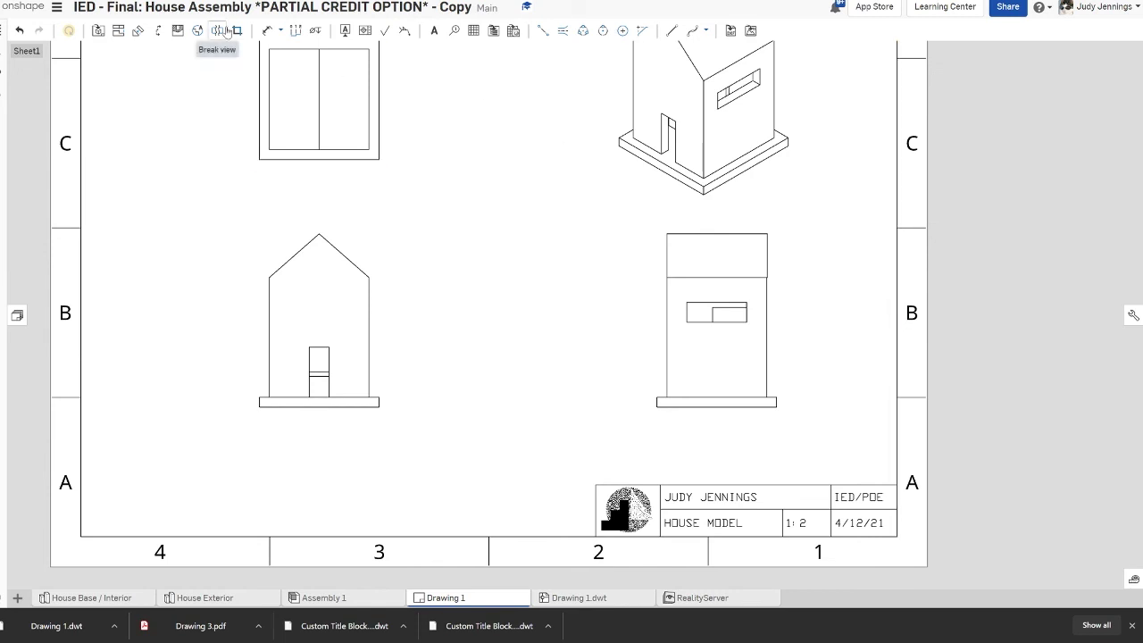
pyautogui.click(56, 7)
pyautogui.click(116, 144)
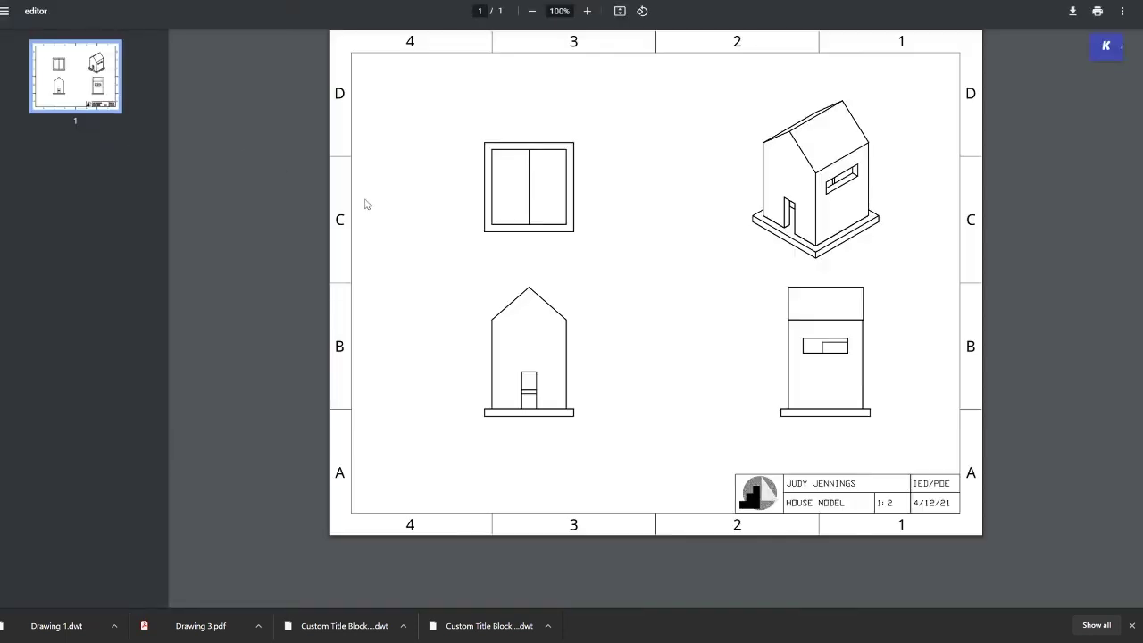
# Step: Download the drawing PDF, then zoom the page in and pan to check the title block
pyautogui.click(1071, 12)
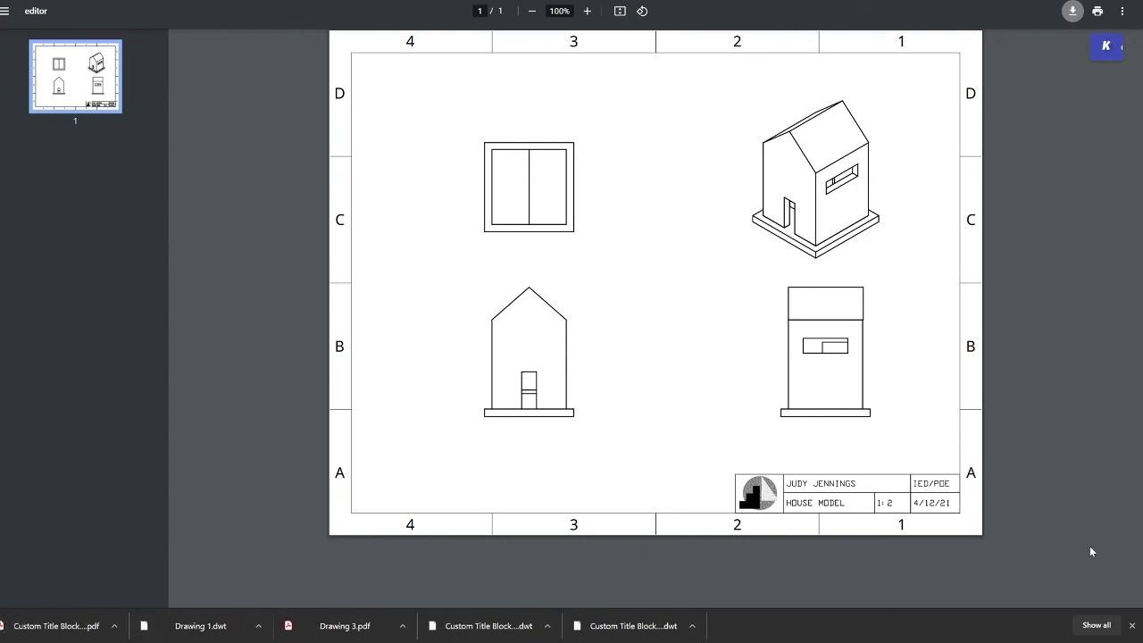
pyautogui.click(1131, 625)
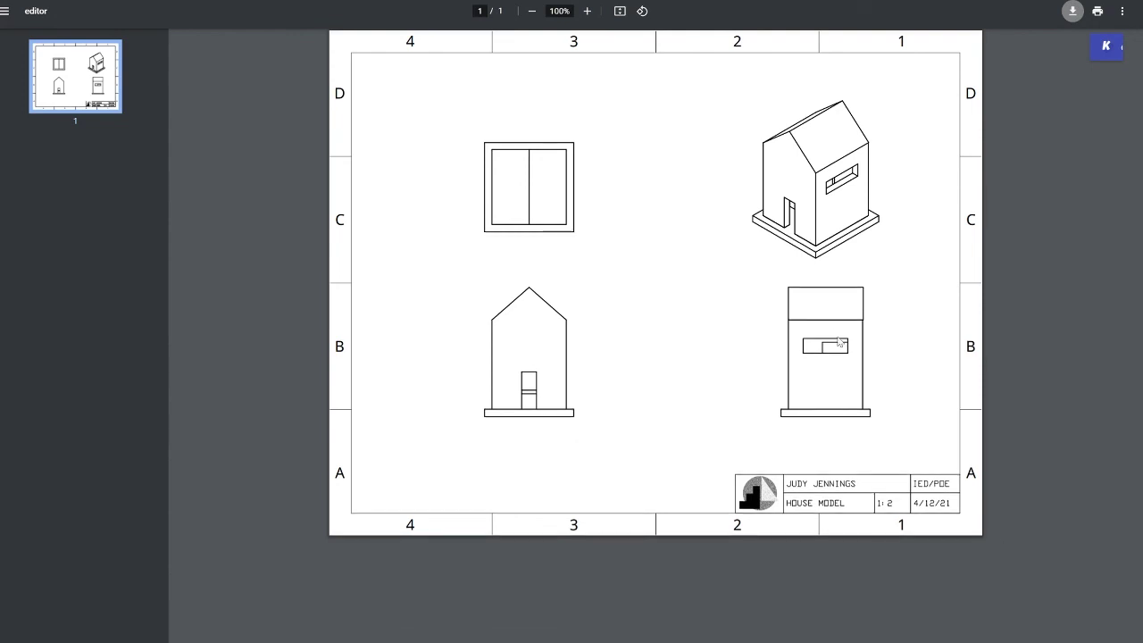
pyautogui.hotkey('ctrl', '=')
pyautogui.hotkey('ctrl', '=')
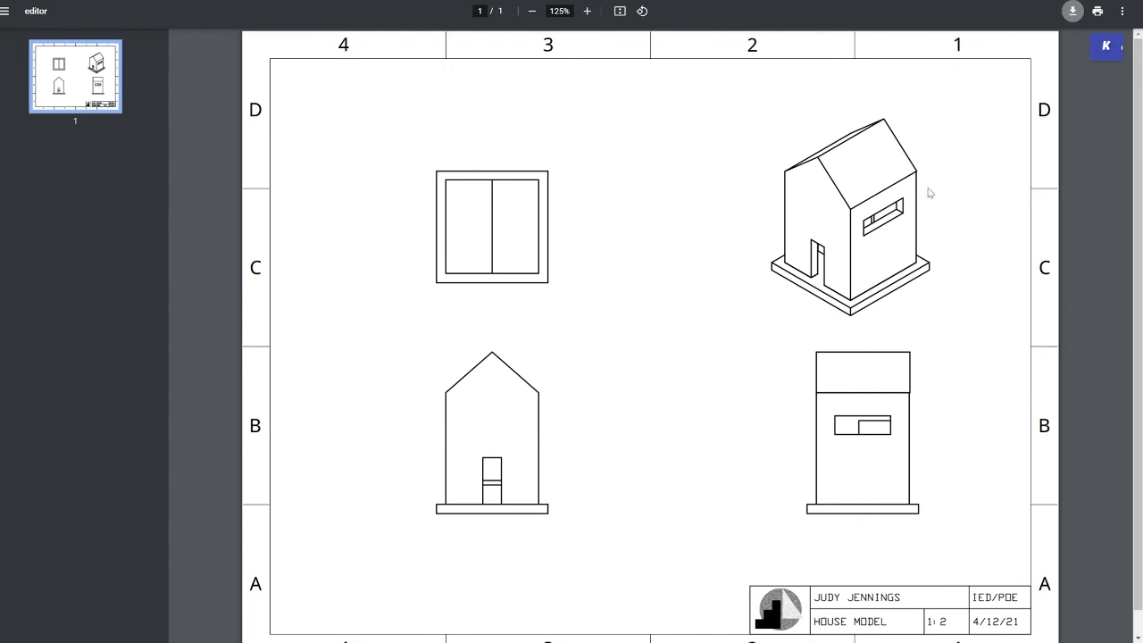
pyautogui.scroll(-1, 768, 326)
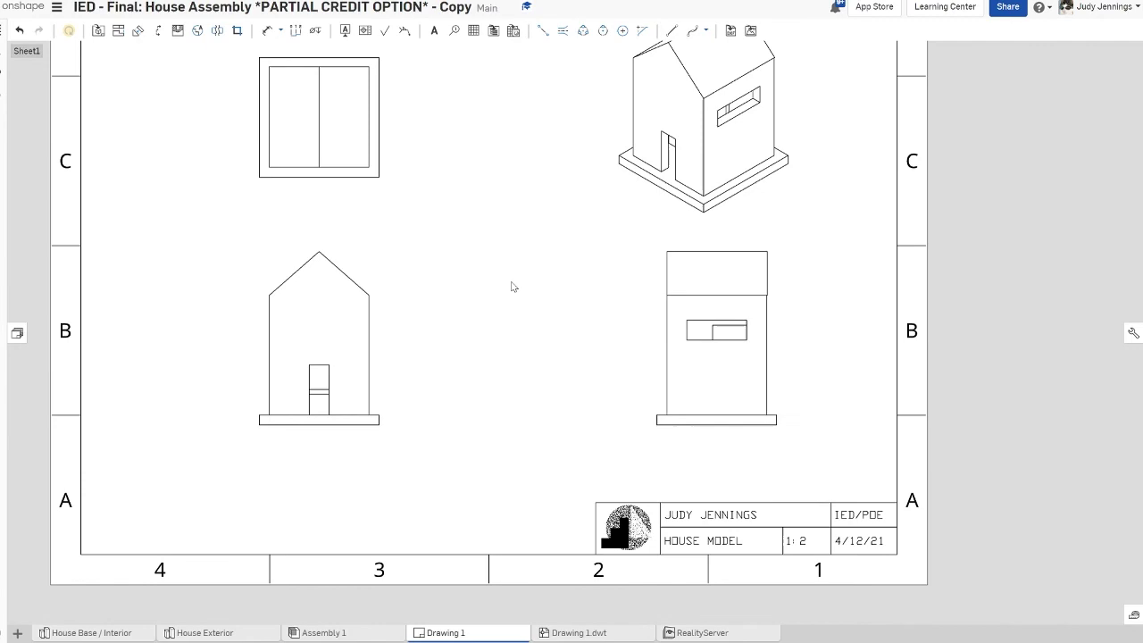
pyautogui.scroll(-2, 648, 378)
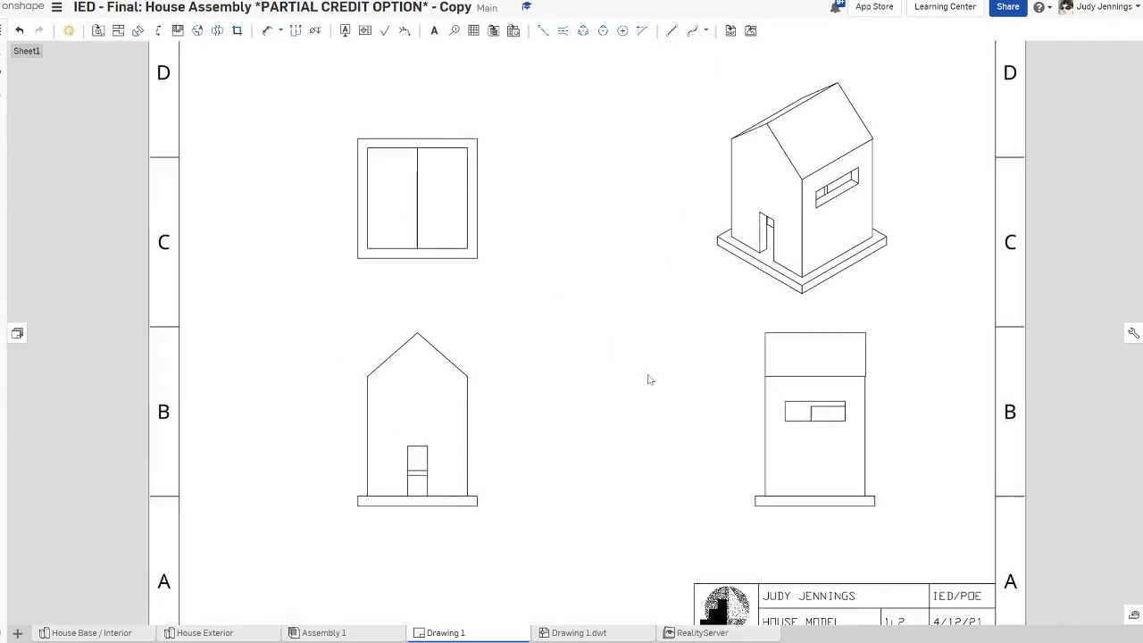
pyautogui.scroll(4, 568, 244)
pyautogui.moveTo(568, 245)
pyautogui.mouseDown(button='right')
pyautogui.moveTo(727, 276)
pyautogui.moveTo(666, 324)
pyautogui.mouseUp(button='right')
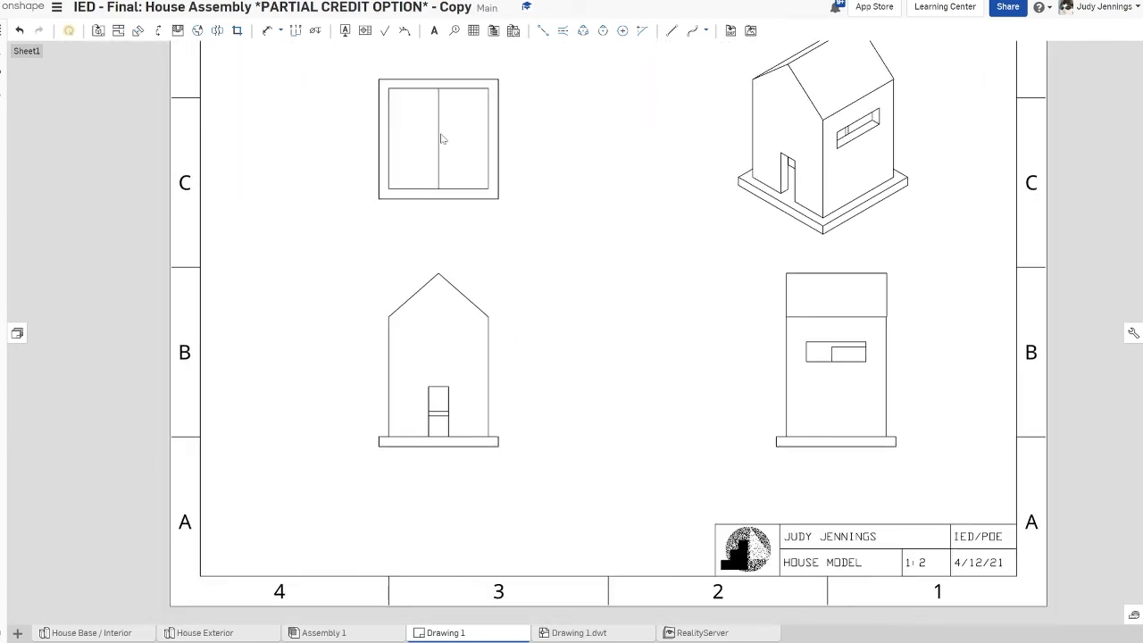